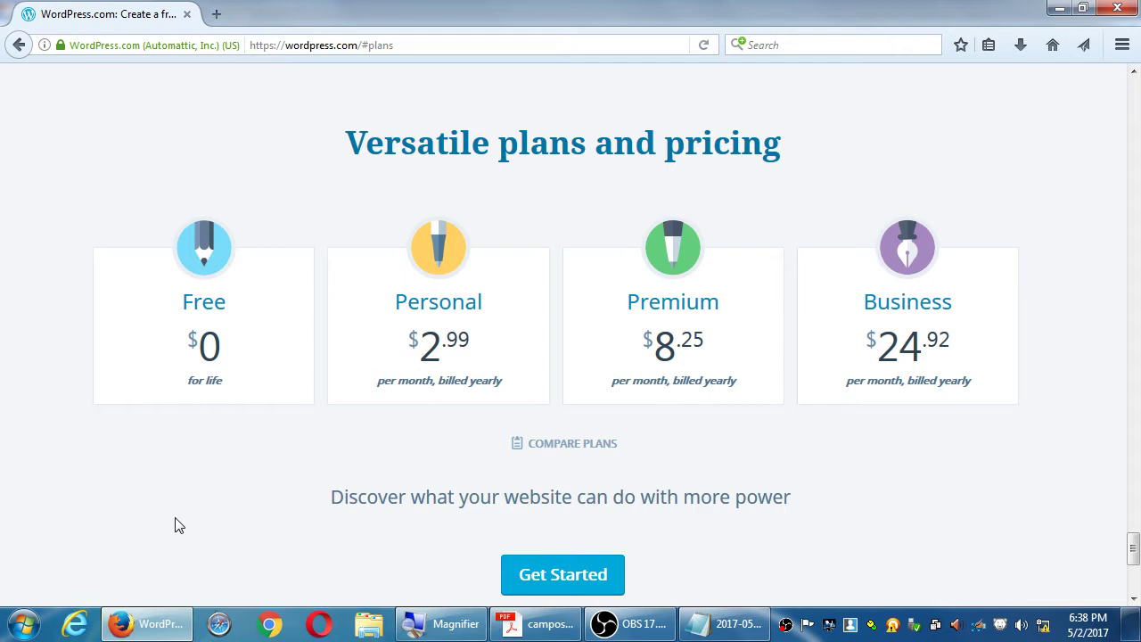
Step: Expand the plan comparison, examine the features of the Free, Personal, Premium and Business plans, and return to the WordPress.com home page
left_click(542, 455)
scroll(546, 458, "down", 8)
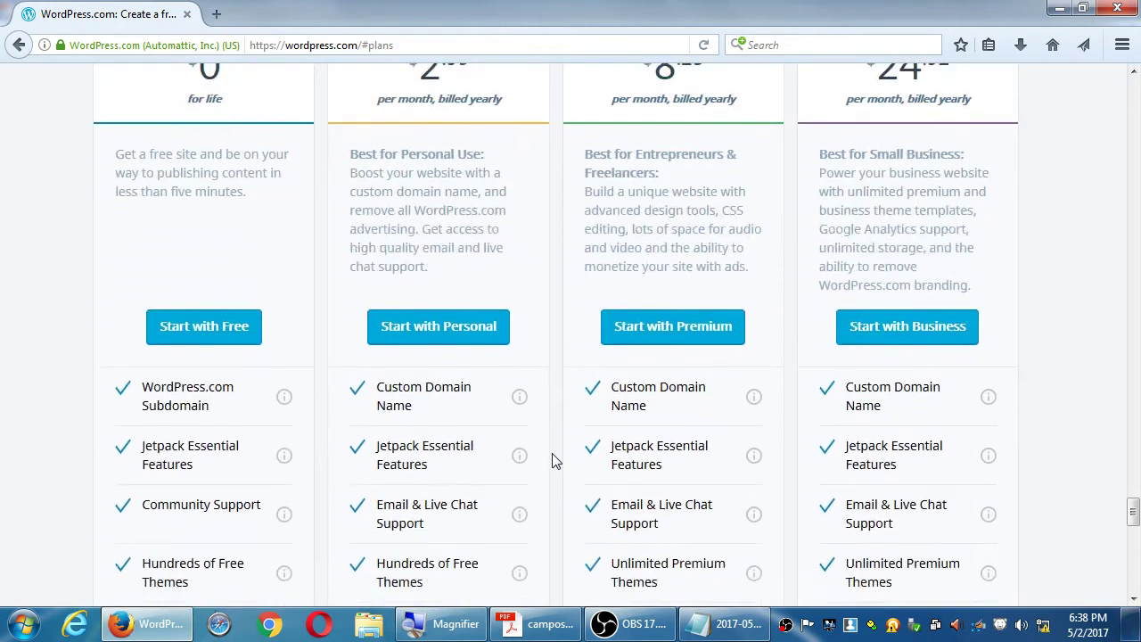
scroll(553, 458, "down", 5)
scroll(446, 479, "up", 6)
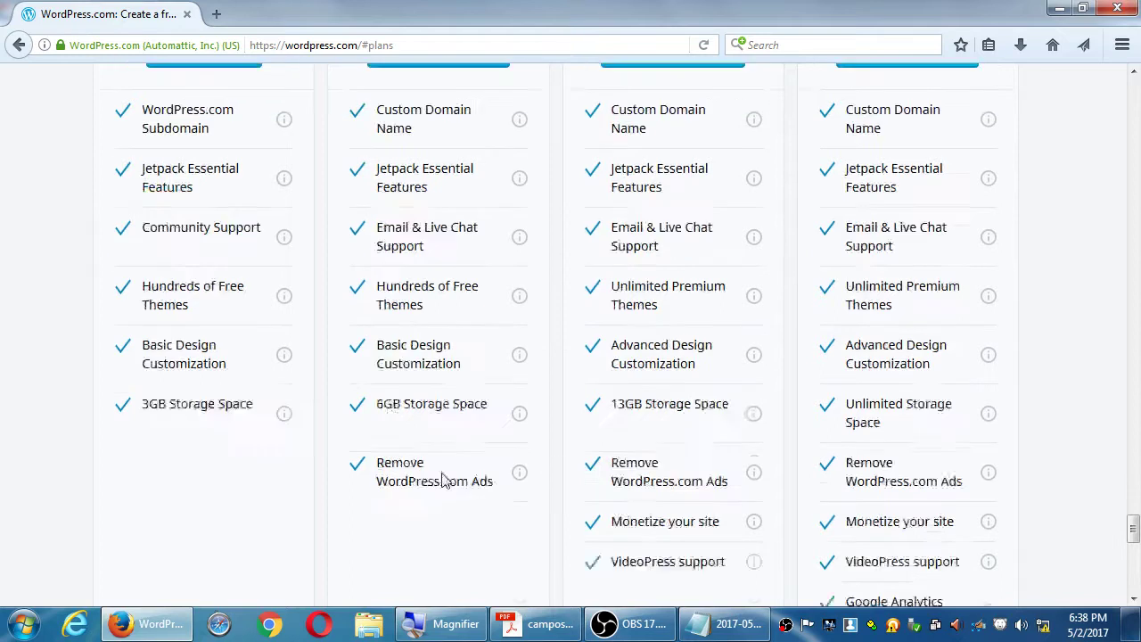
scroll(258, 356, "down", 10)
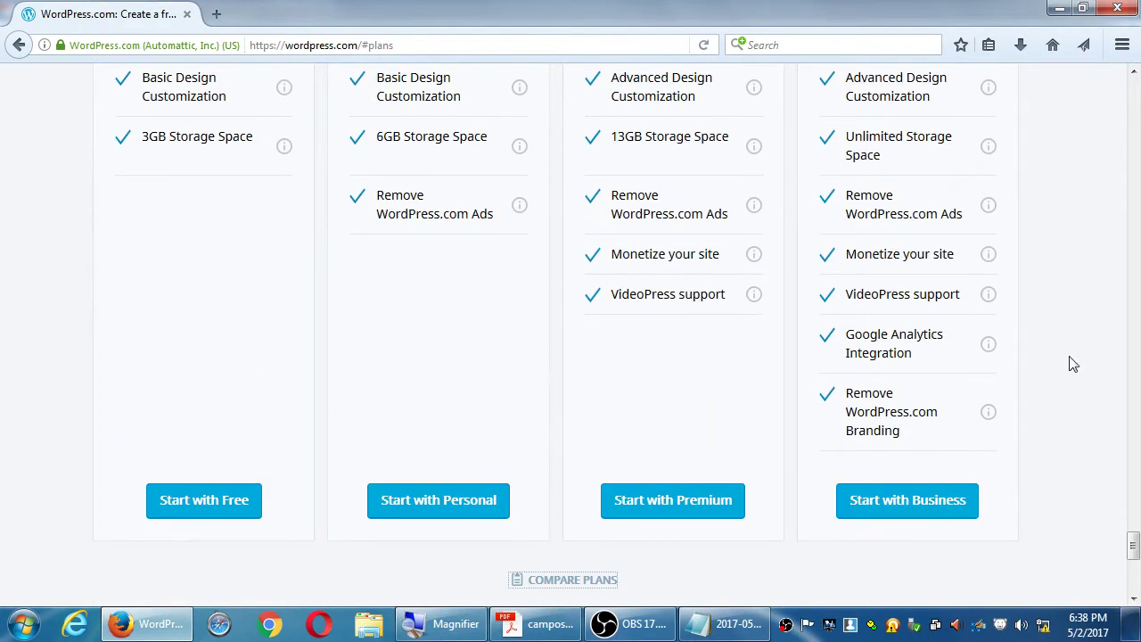
scroll(1067, 363, "up", 7)
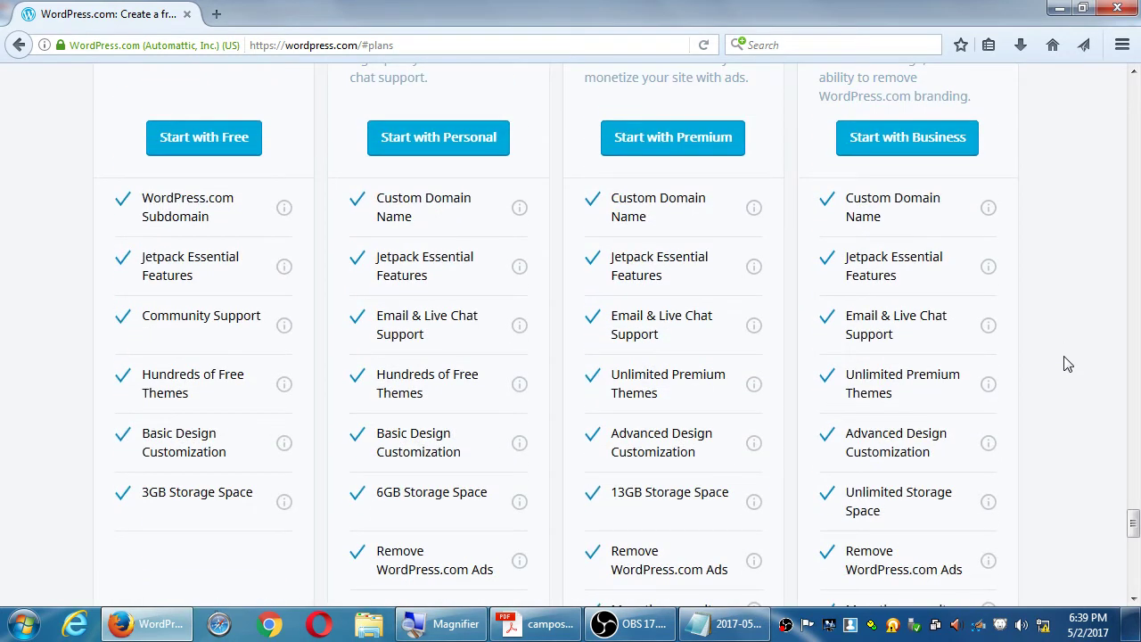
scroll(1067, 364, "down", 5)
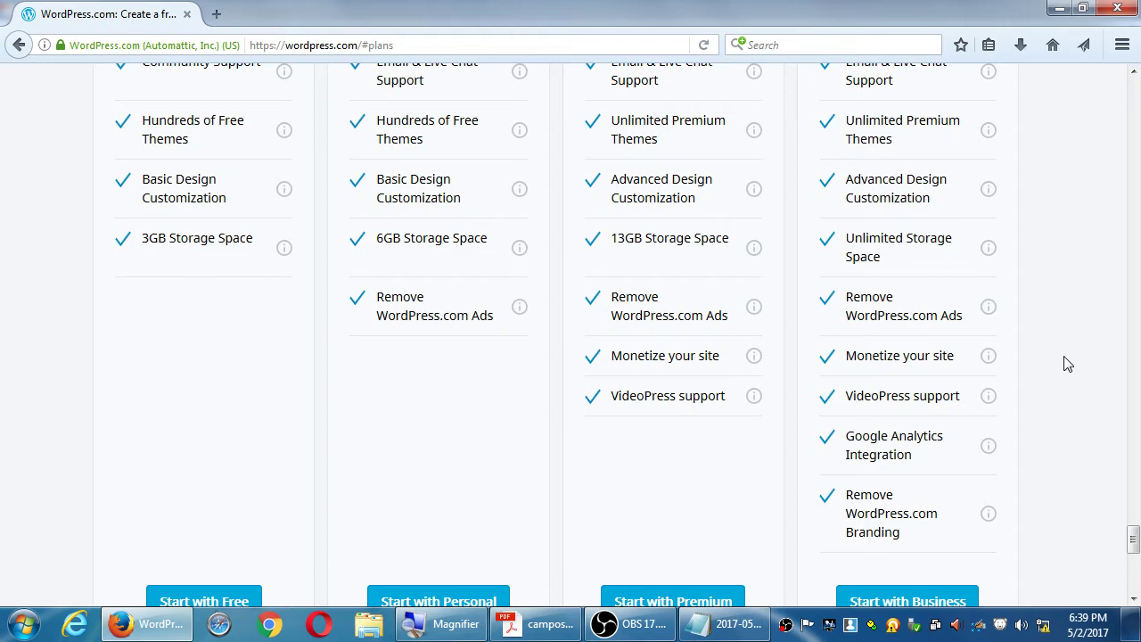
key("alt+Left")
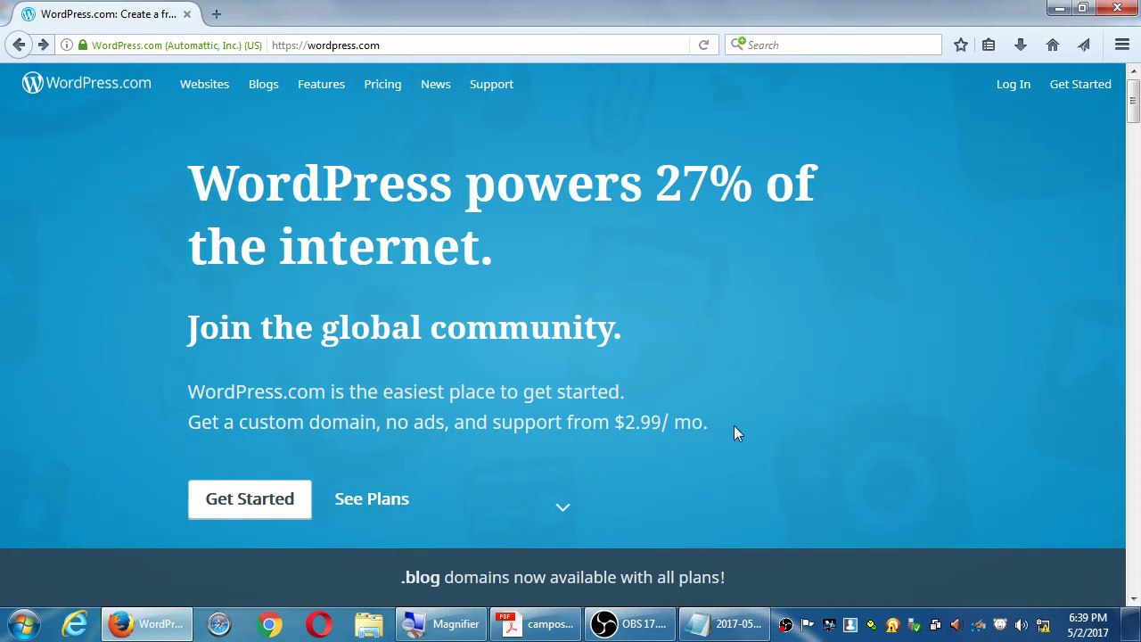
Step: Open wordpress.org in a new browser tab
key("ctrl+t")
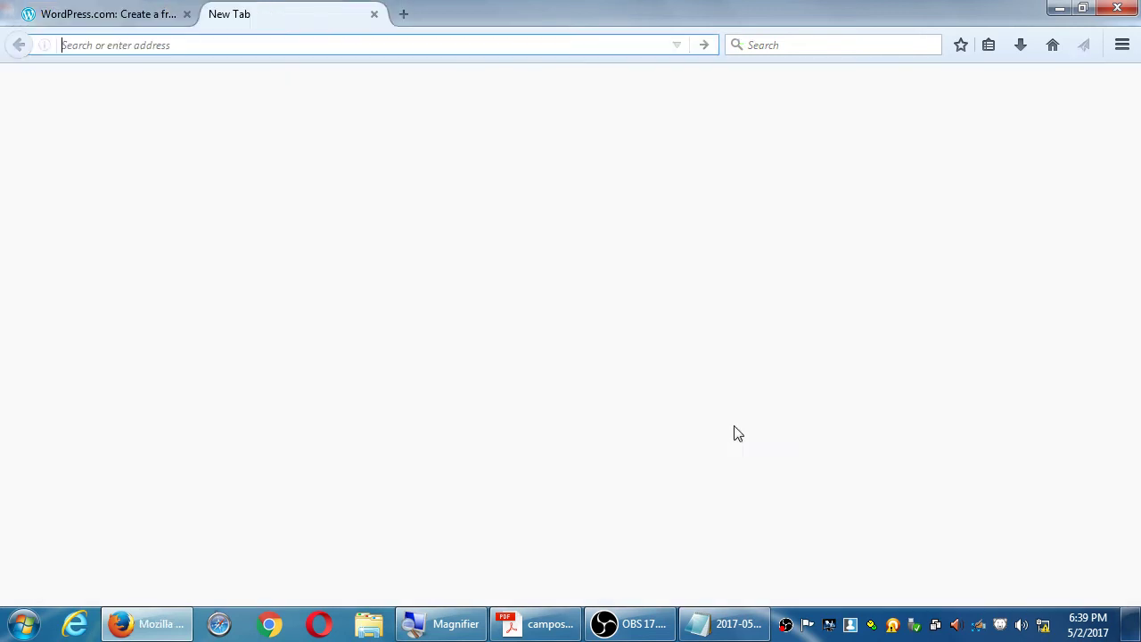
type("wor")
type("dpres")
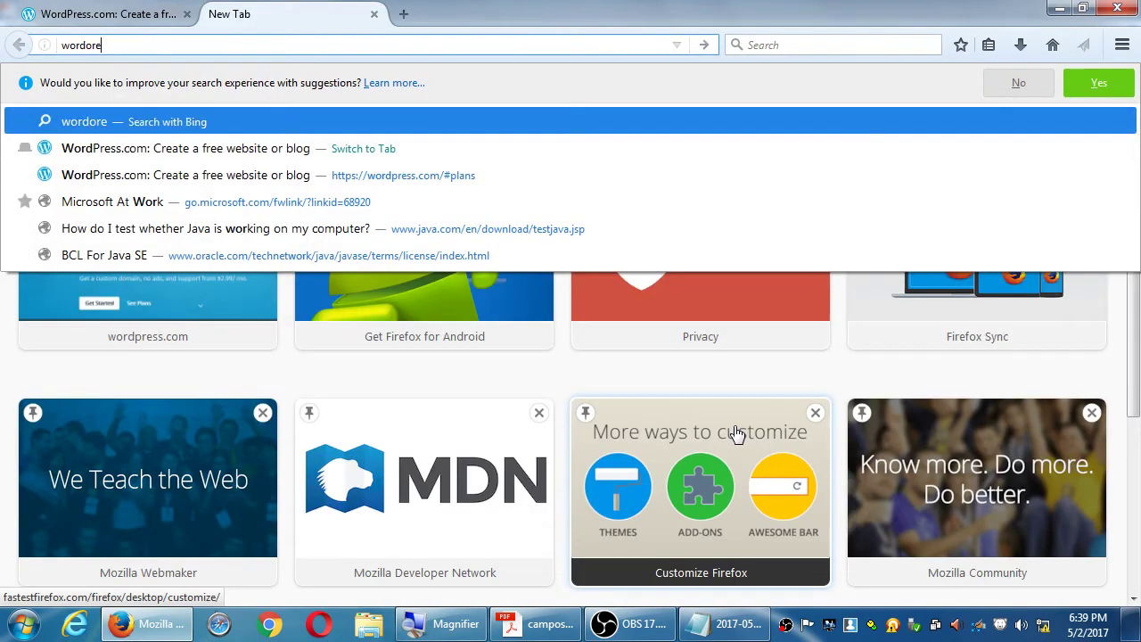
key("BackSpace")
type("press.org")
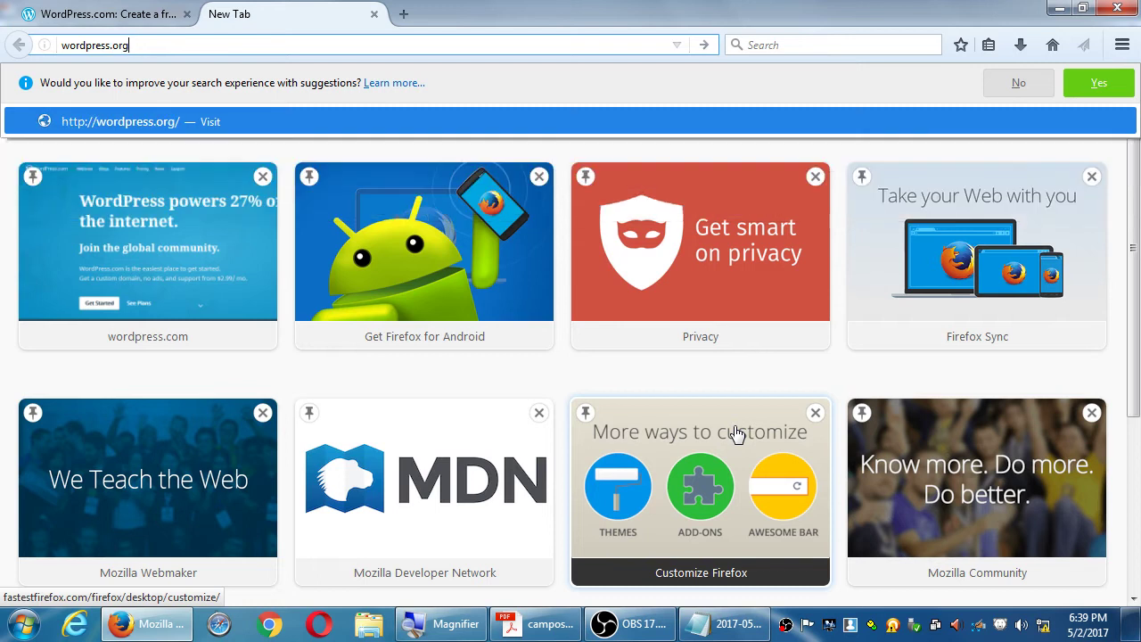
key("Return")
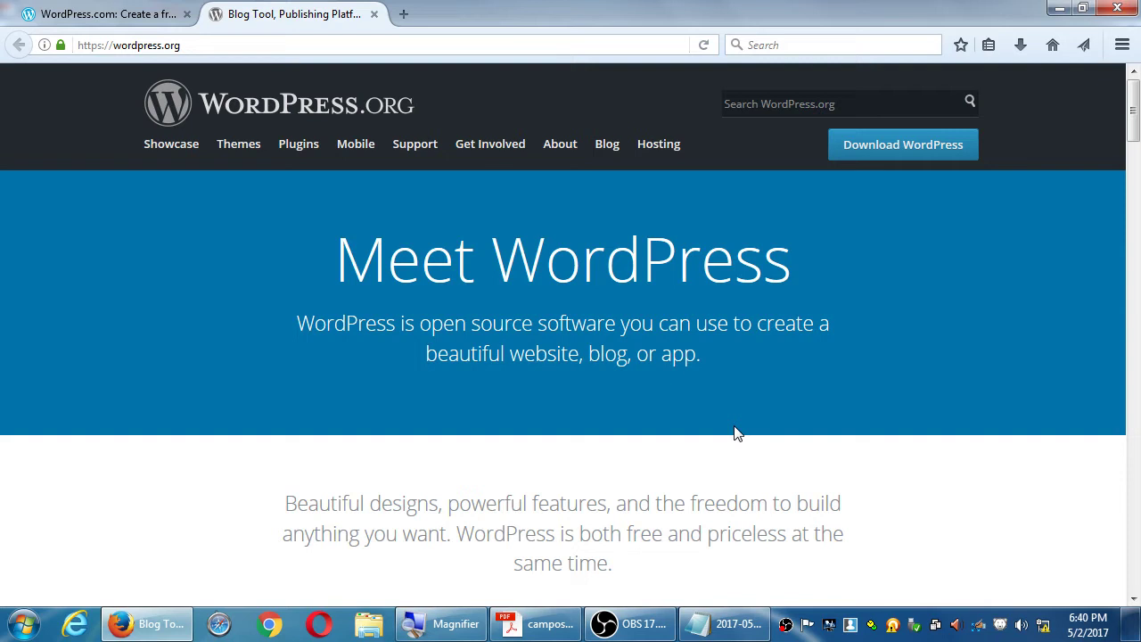
Step: Switch to the 2017-05-02.txt notes in Notepad and highlight the "Wordpress.org" heading
left_click(722, 624)
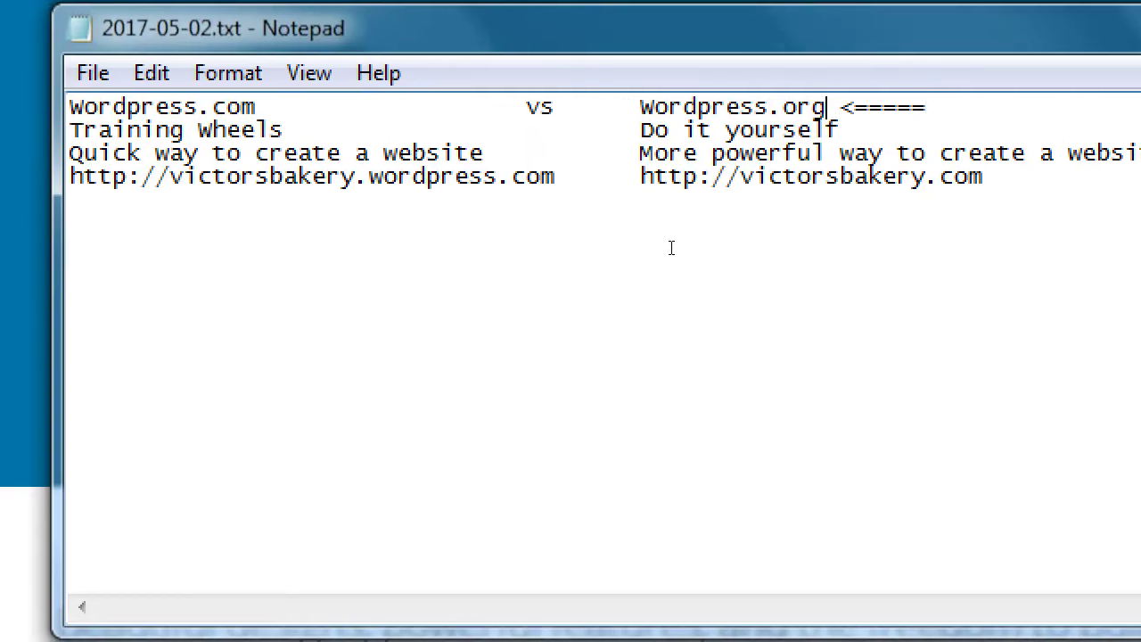
key("shift+Left")
key("shift+Left")
key("shift+Left")
key("shift+Left")
key("shift+Left")
key("shift+Left")
key("shift+Left")
key("shift+Left")
key("shift+Left")
key("shift+Left")
key("shift+Left")
key("shift+Left")
key("shift+Left")
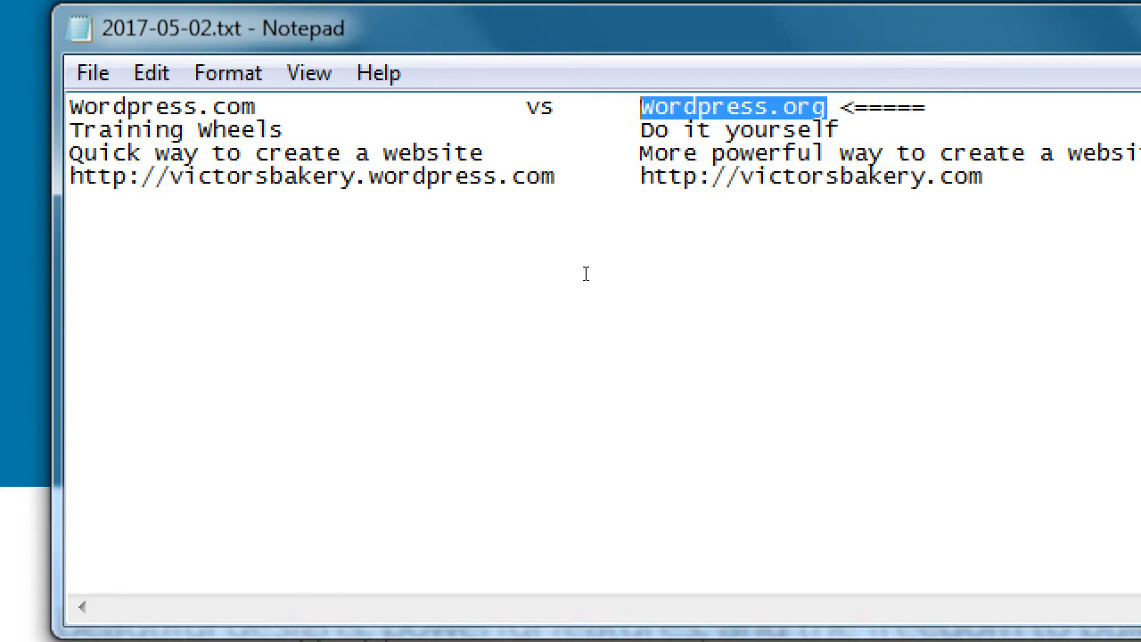
Step: Add the line "Need a service provider:" at the end of the Wordpress.org column
key("ctrl+End")
key("Return")
key("Tab")
key("Tab")
key("Tab")
key("Tab")
key("Tab")
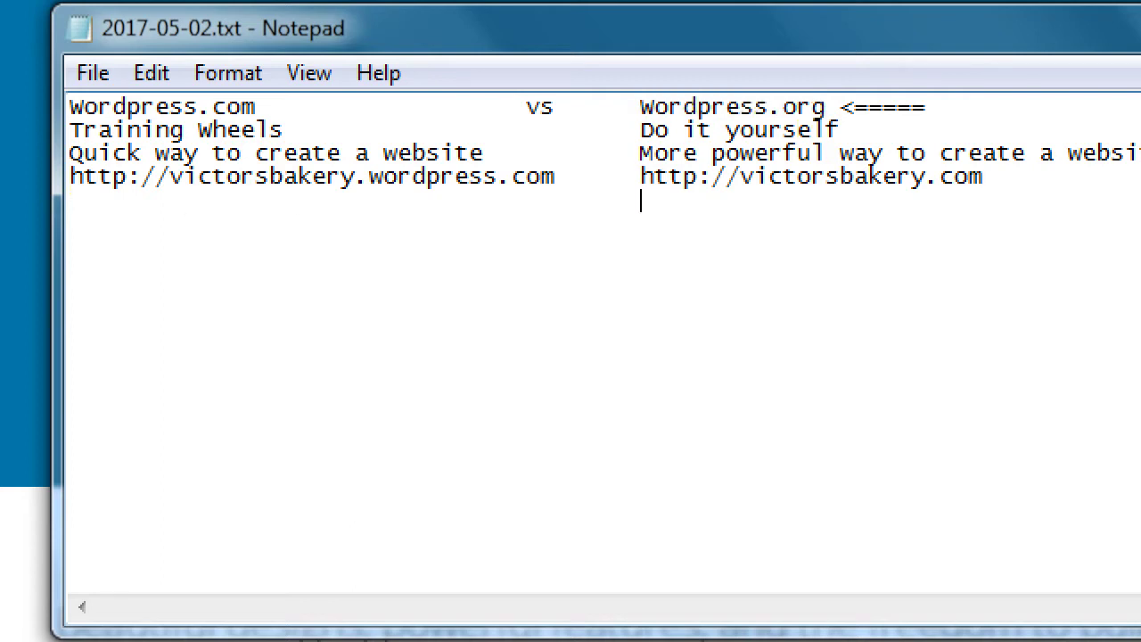
type("Need a service")
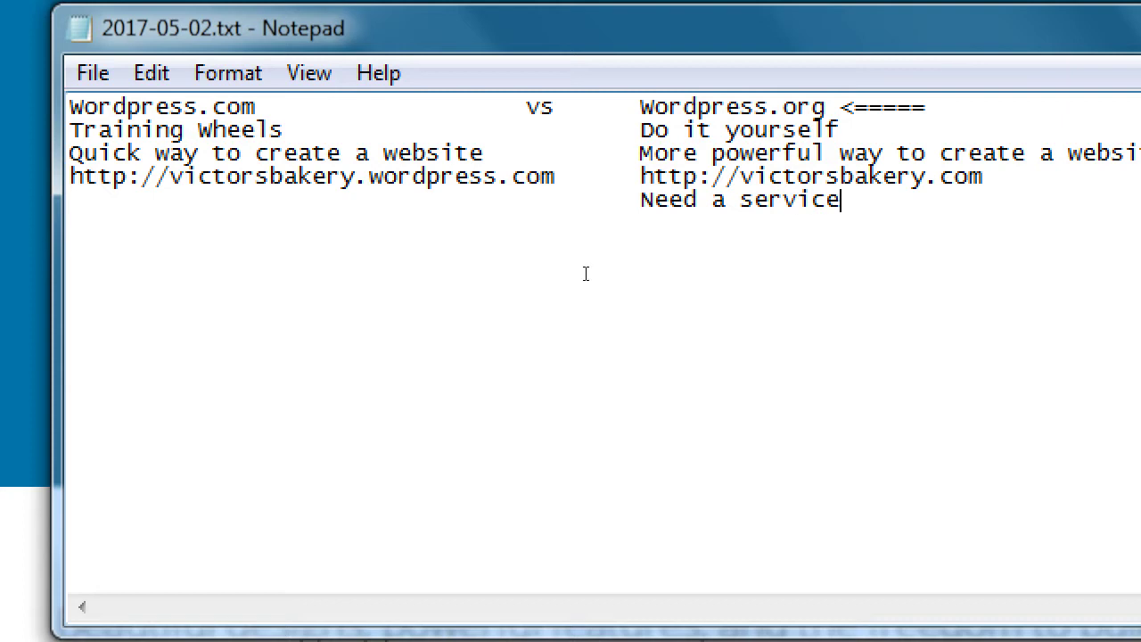
type(" provider:")
key("Return")
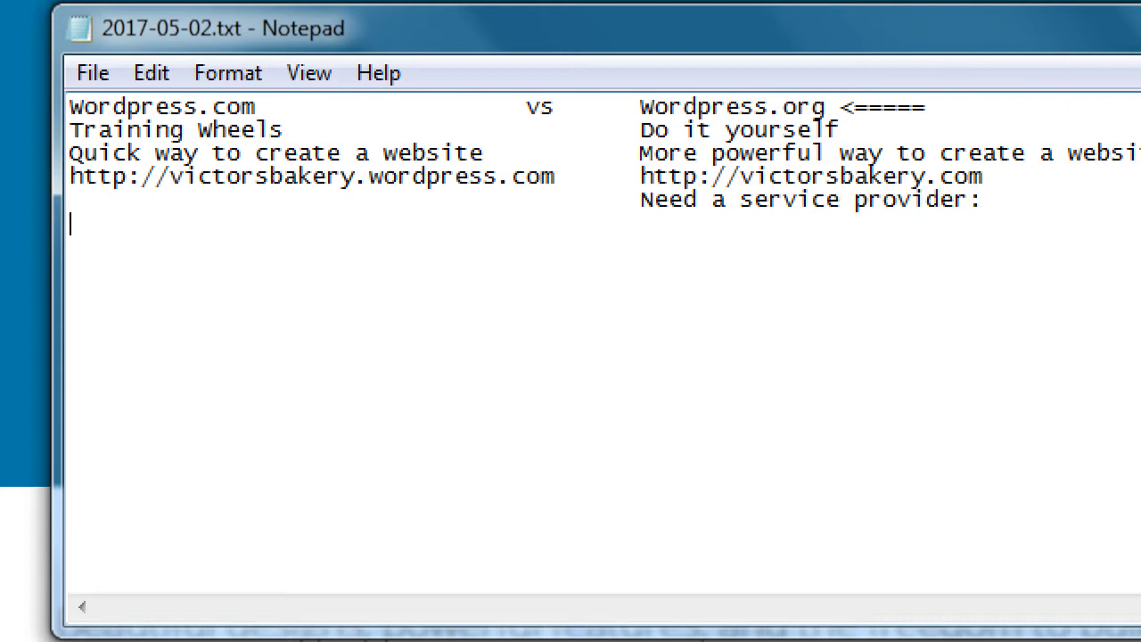
Step: List GoDaddy.com and Bluehost.com on separate, slightly indented lines under "Need a service provider:"
key("Tab")
key("Tab")
key("Tab")
key("Tab")
key("Tab")
type("GoDaddy.com")
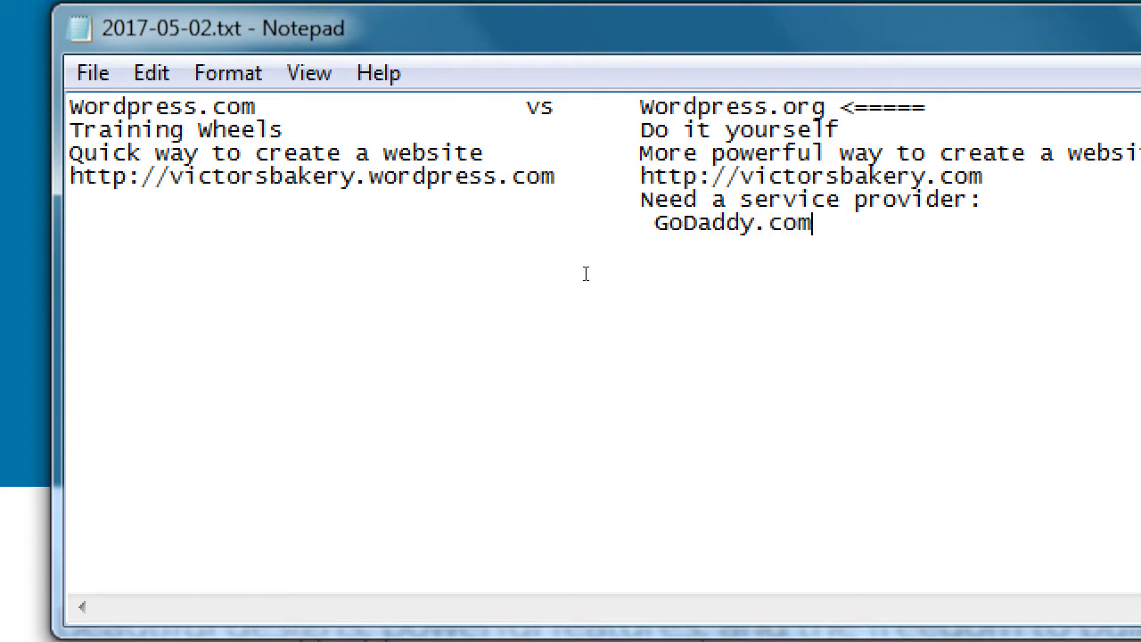
key("Return")
key("Tab")
key("Tab")
key("Tab")
key("Tab")
key("Tab")
type("Bluehost.com")
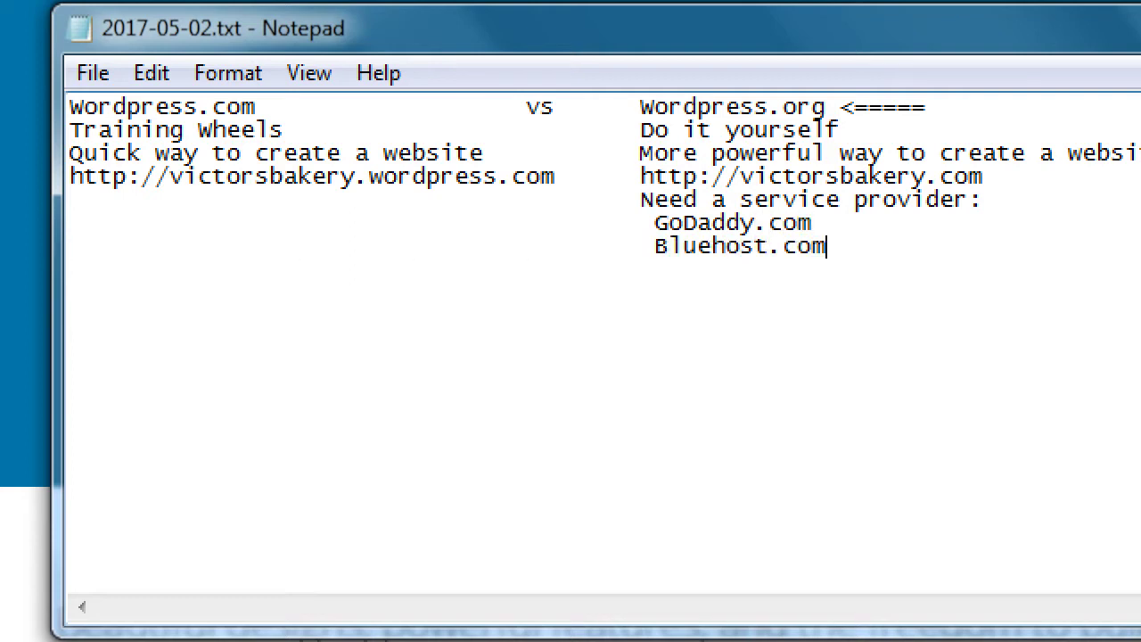
Step: Add HostMonster.com to the provider list, followed by a line of five dots, aligned with the other providers
key("Return")
key("Tab")
key("Tab")
key("Tab")
key("Tab")
key("Tab")
type("HostMo")
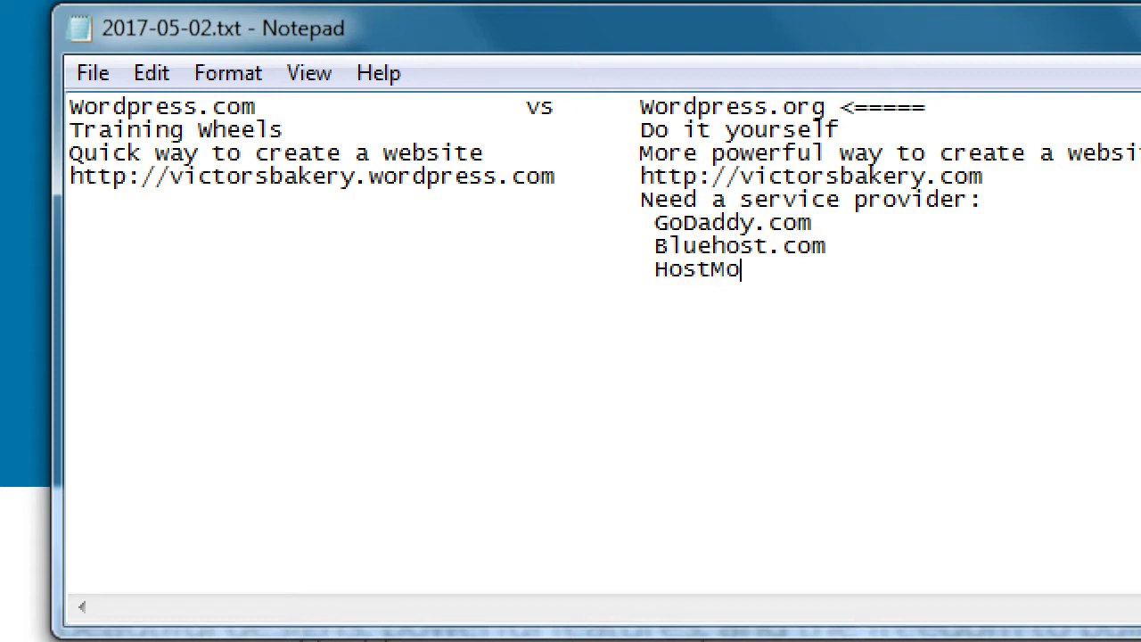
type("nster.com")
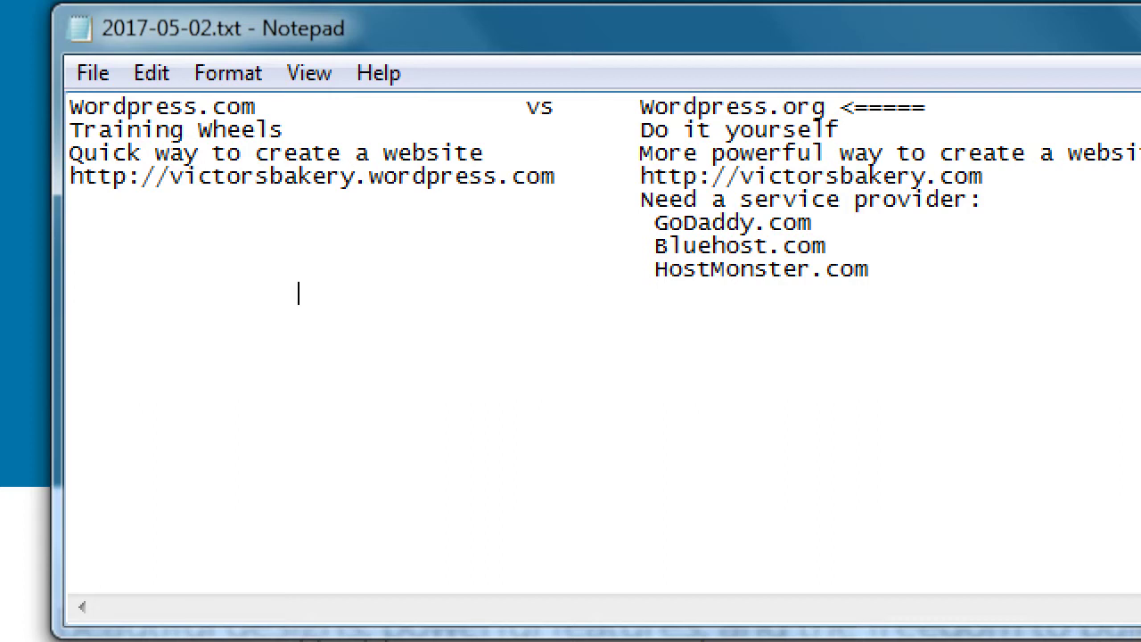
key("Tab")
key("Tab")
key("Tab")
type(".....")
Step: Highlight the Bluehost.com and HostMonster.com entries for emphasis, and return to the end of the notes
key("Up")
key("End")
key("ctrl+shift+Left")
key("ctrl+shift+Left")
key("ctrl+shift+Left")
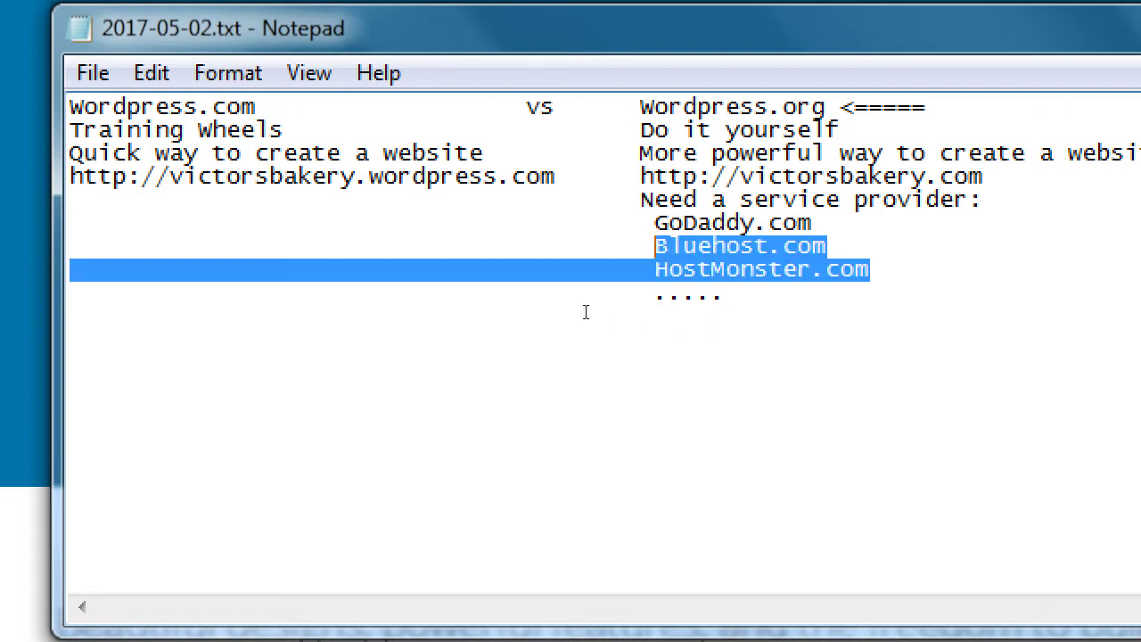
key("ctrl+End")
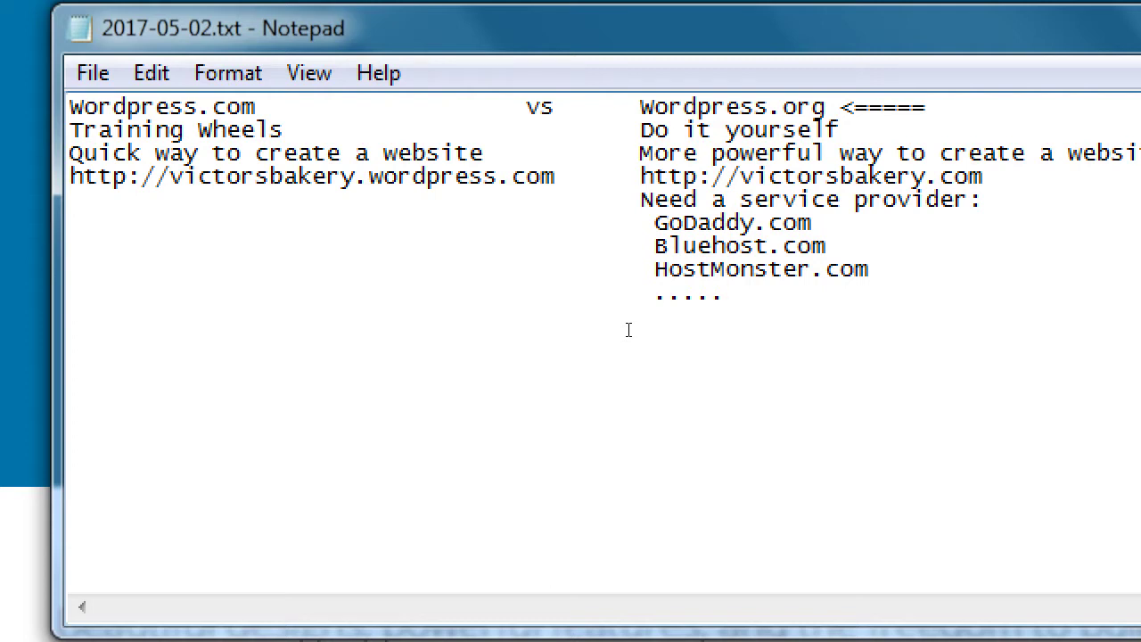
Step: Add the line "Purpose: buy a domain name" below the dotted line, indented slightly further than the providers
key("Return")
key("Tab")
key("Tab")
key("Tab")
key("Tab")
key("Tab")
type("Purpose: ")
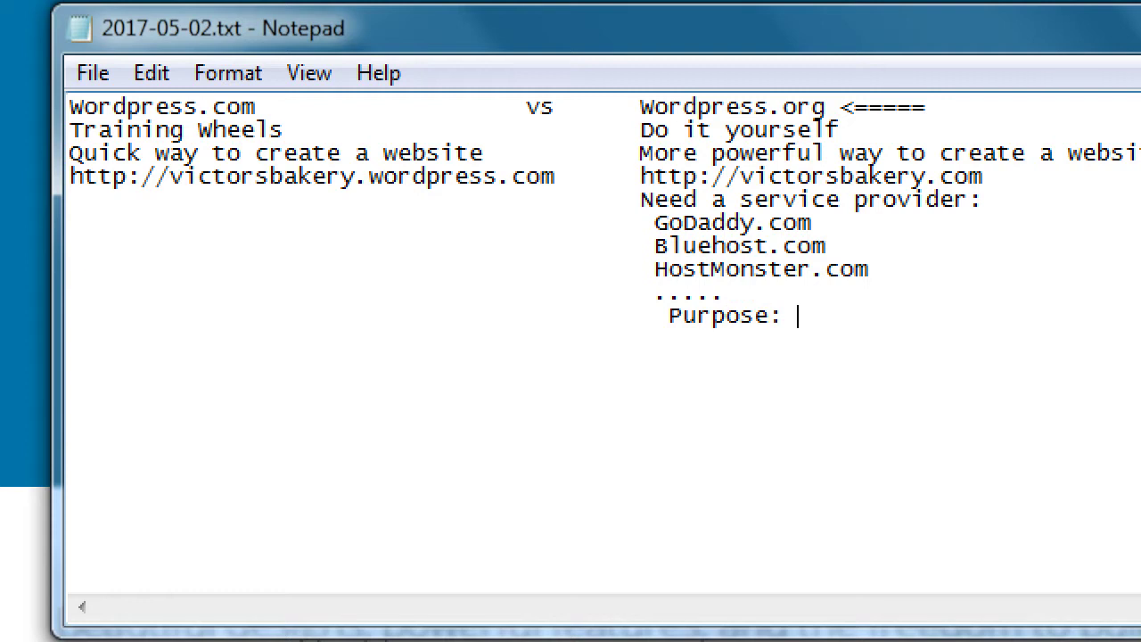
type("buy a domain name")
Step: Add "buy hosting" on a new line, aligned under "buy a domain name"
key("Return")
key("Tab")
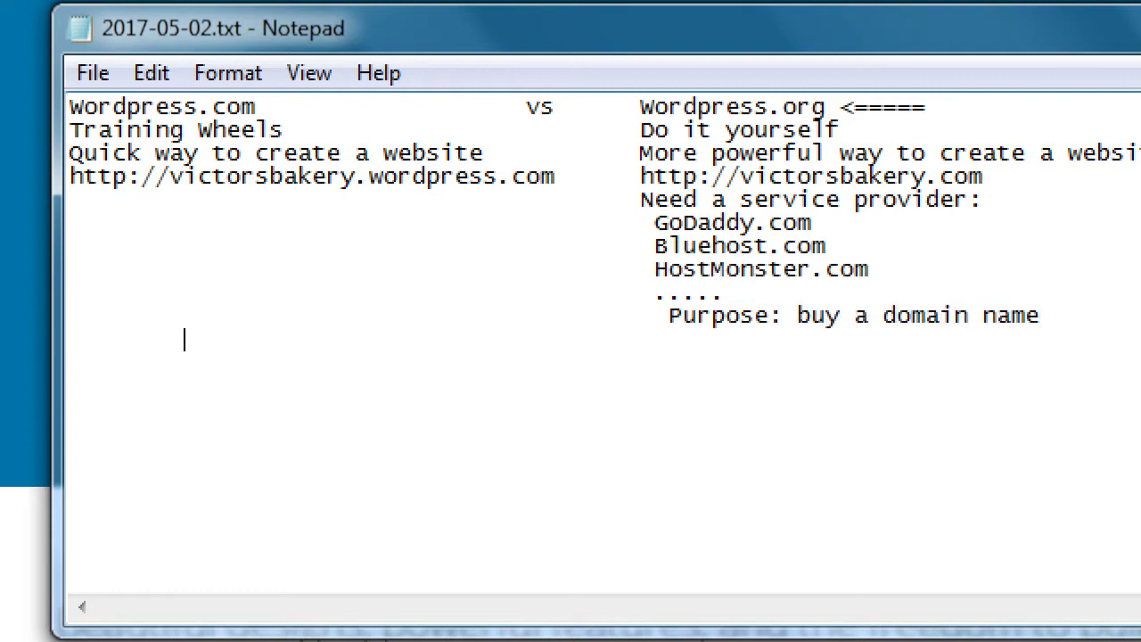
key("Tab")
key("Tab")
key("Tab")
key("Tab")
key("Tab")
type("buy hosting")
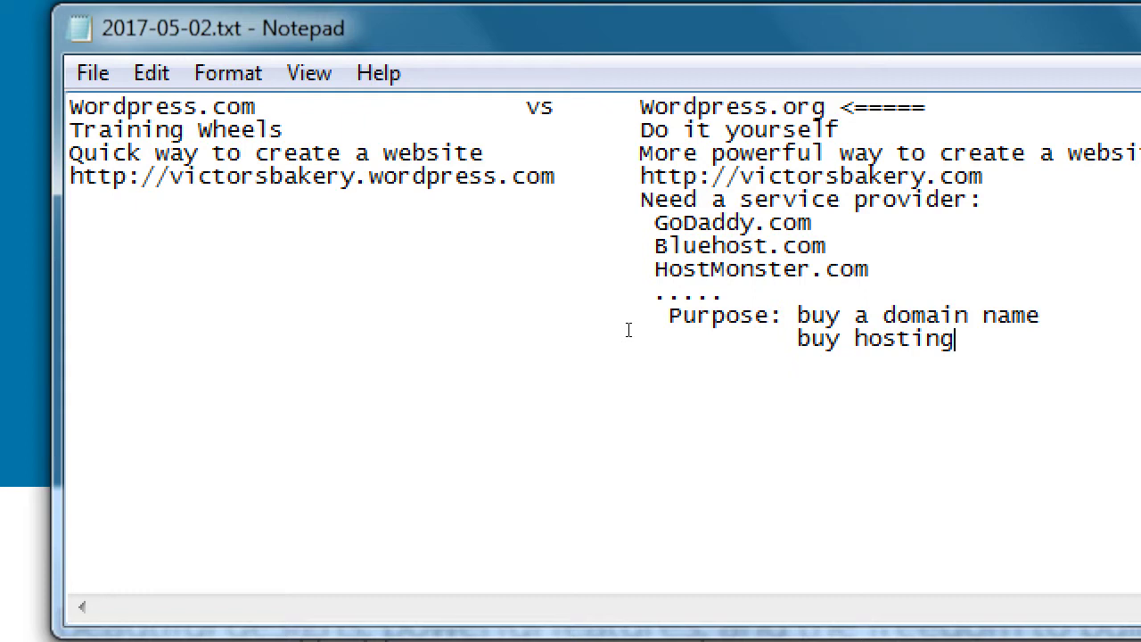
Step: Highlight the word "domain" in the Purpose line
key("Up")
key("Left")
key("Left")
key("ctrl+Left")
key("ctrl+shift+Right")
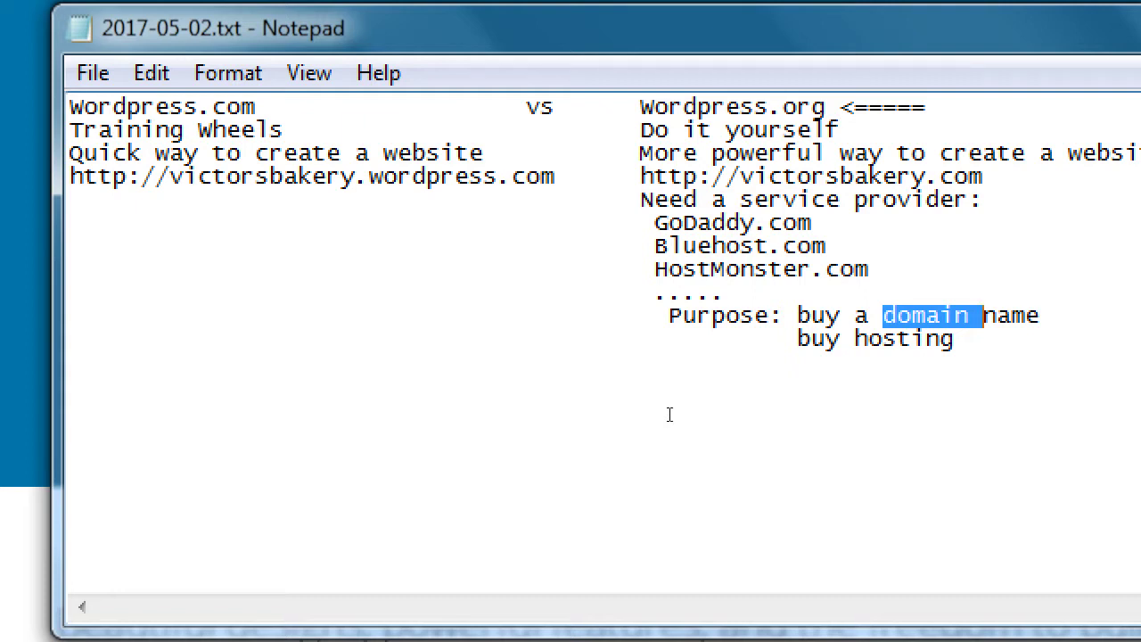
Step: Highlight the closing lines of the notes, from the dotted line through "buy hosting", and clear the selection
key("Down")
key("End")
key("shift+Up")
key("shift+Up")
key("shift+Up")
key("shift+Up")
key("shift+Up")
key("shift+Up")
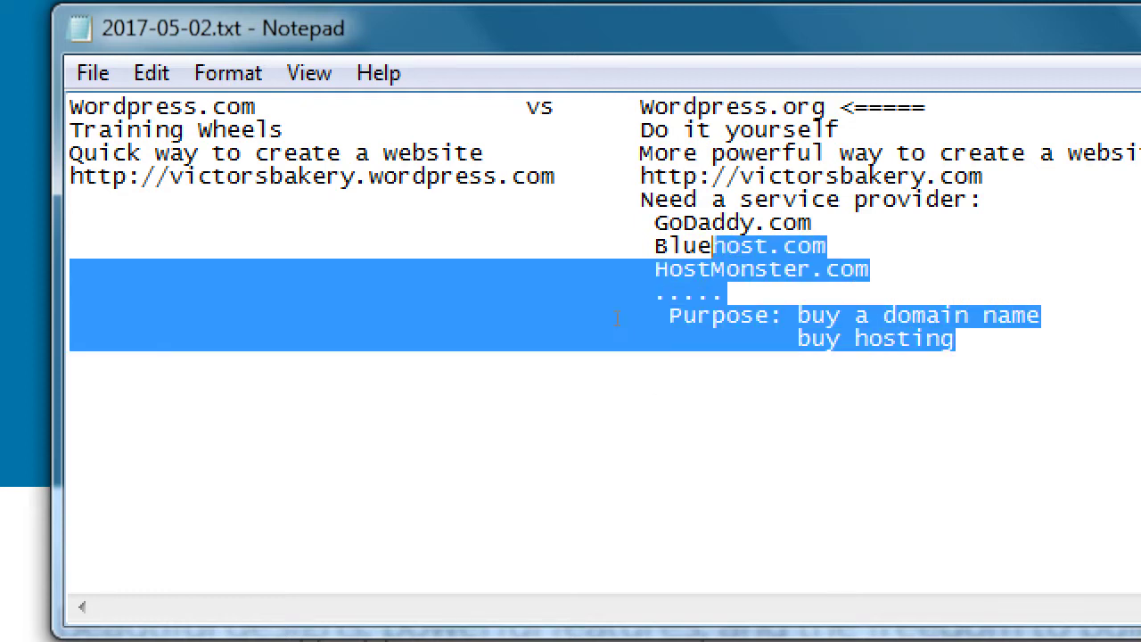
key("shift+Home")
key("shift+Down")
key("shift+Down")
key("shift+Down")
key("shift+Down")
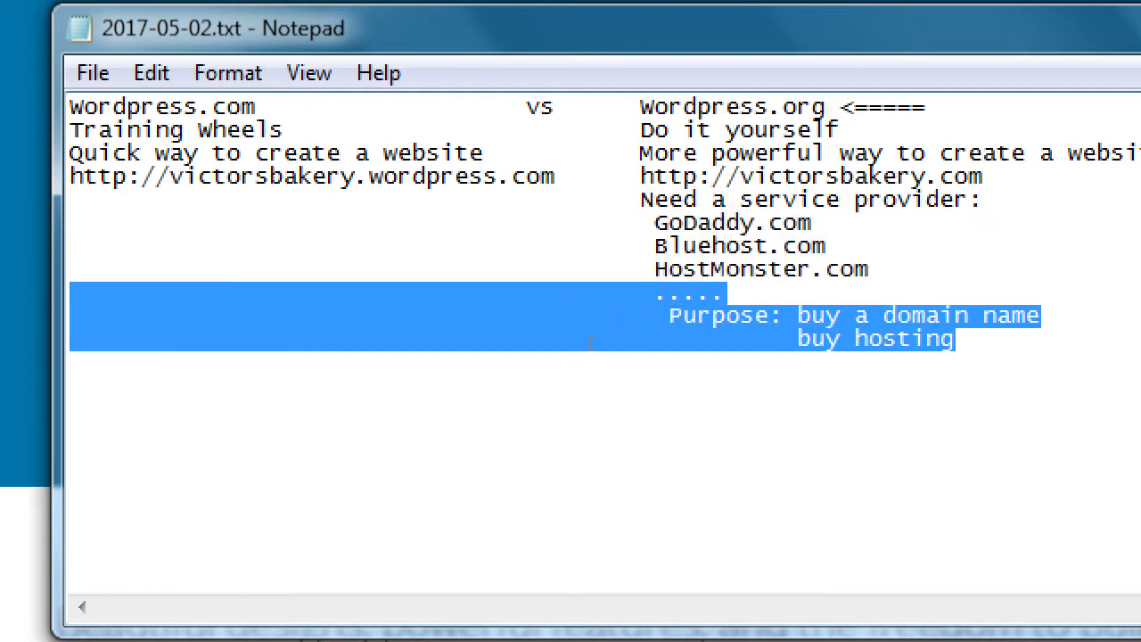
key("Left")
Step: Highlight the service provider entries from GoDaddy.com through HostMonster.com
left_click_drag(712, 200, 814, 246)
key("shift+End")
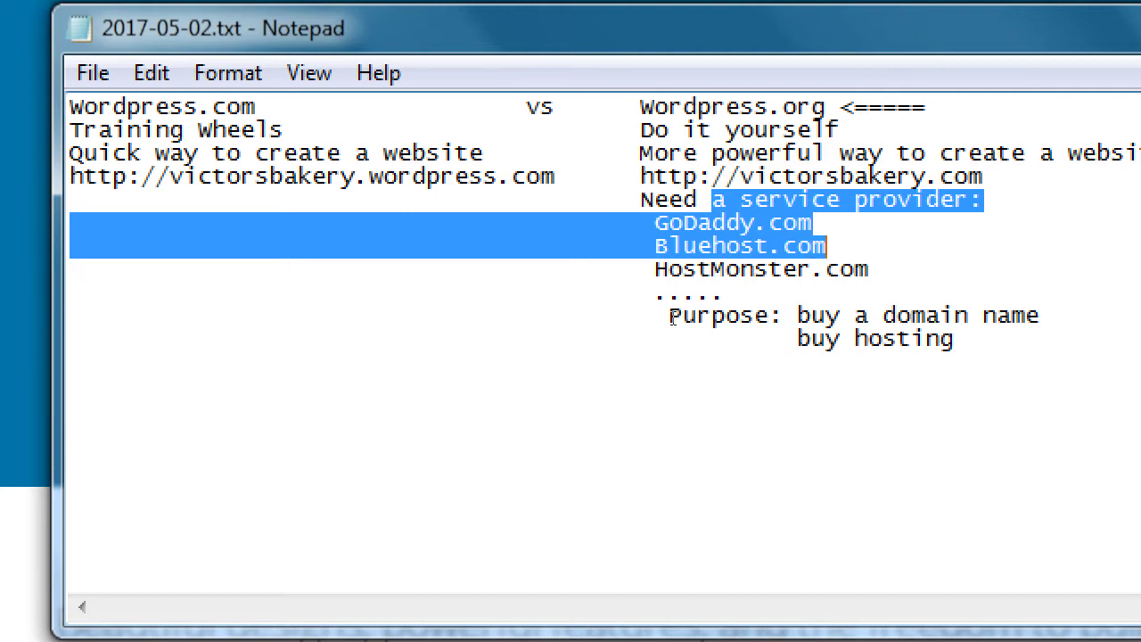
key("Right")
key("Down")
key("End")
key("ctrl+shift+Left")
key("ctrl+shift+Left")
key("ctrl+shift+Left")
key("ctrl+shift+Left")
key("ctrl+shift+Left")
key("ctrl+shift+Left")
key("shift+Up")
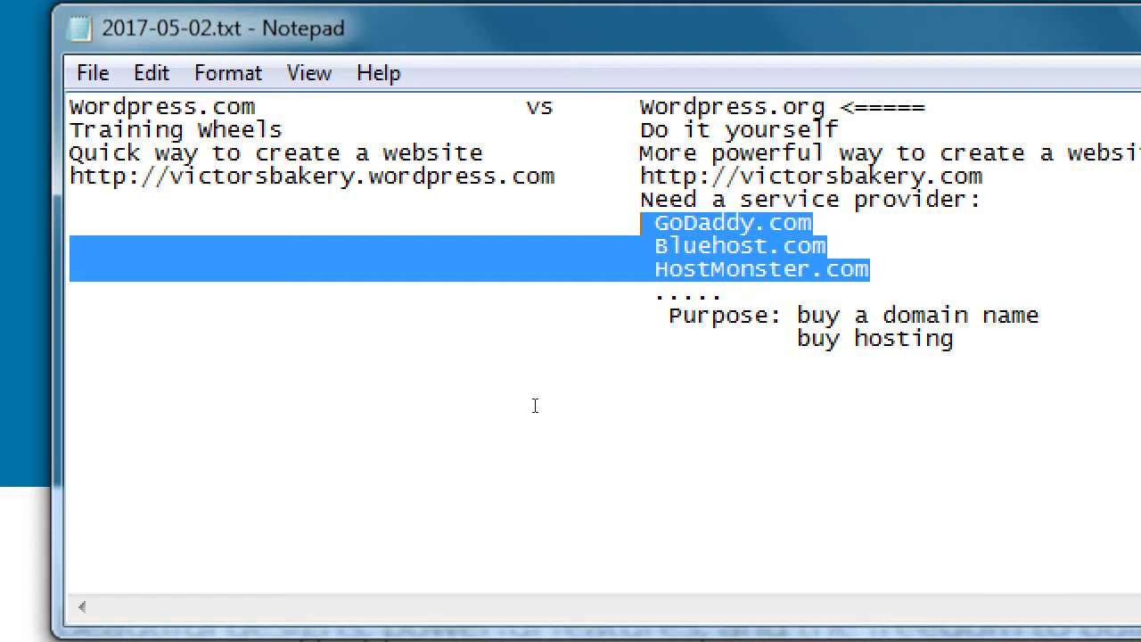
Step: Below the comparison, after blank lines, write "In this class, we'll use WAMPServer, a virtual host"
key("ctrl+End")
key("Return")
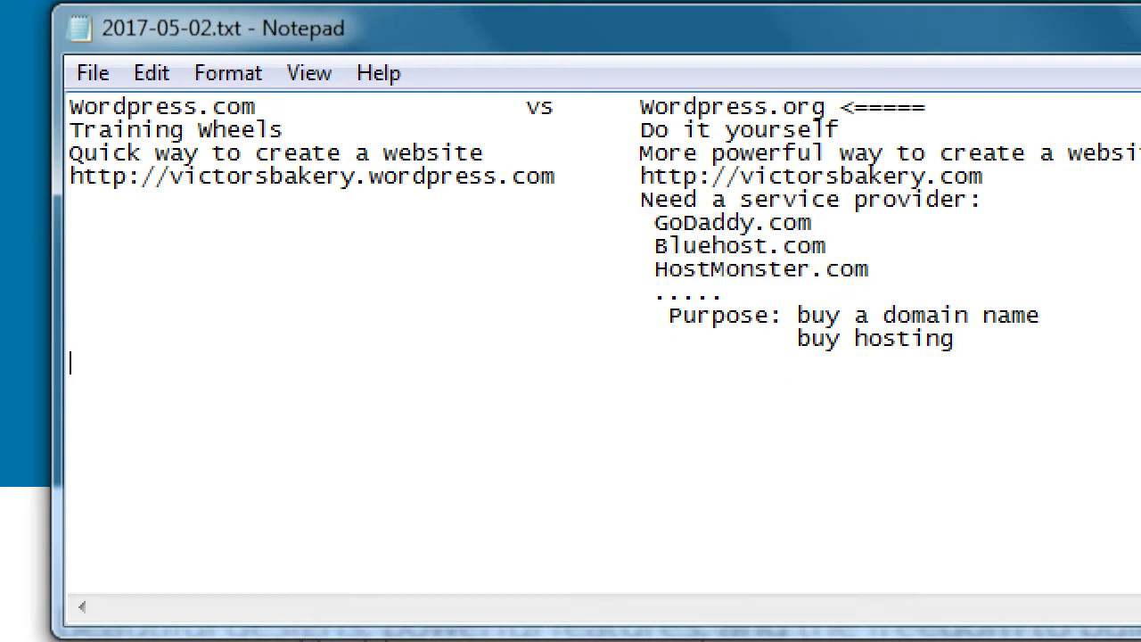
key("Return")
type("In ths")
key("BackSpace")
key("BackSpace")
type("is class, we'l")
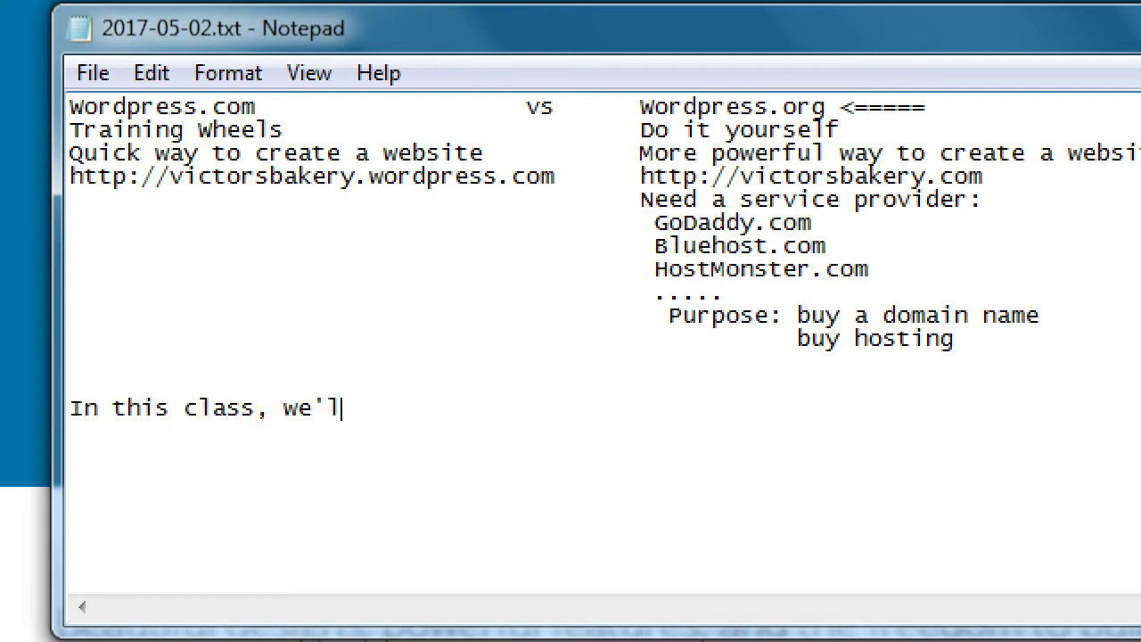
type("l use Wa")
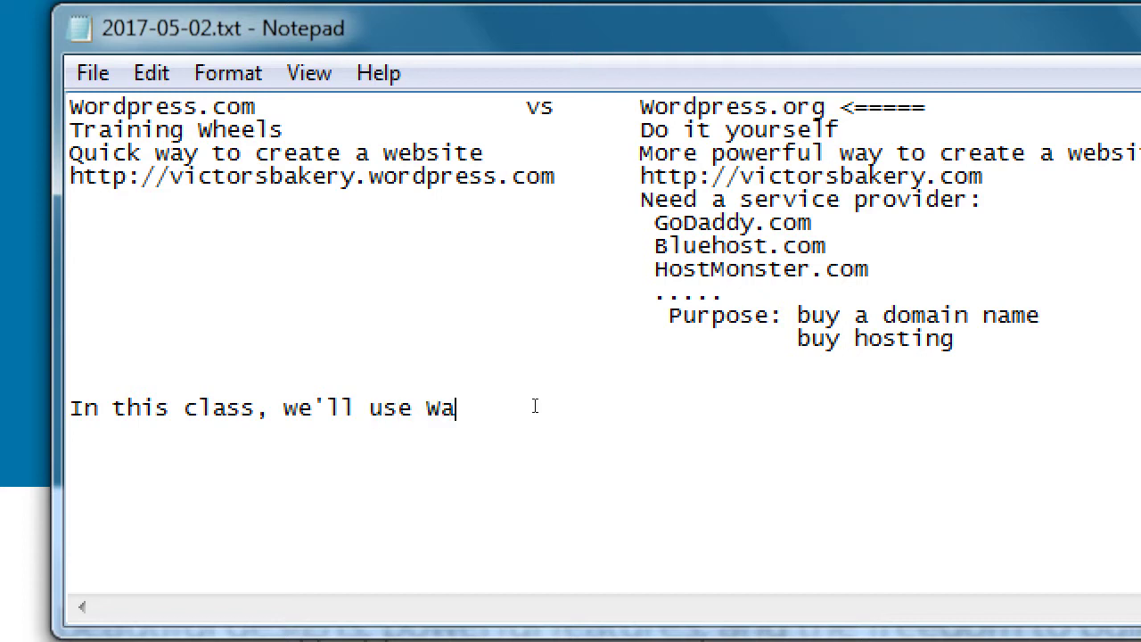
key("BackSpace")
type("AMPSE")
type("rver")
key("BackSpace")
key("BackSpace")
key("BackSpace")
key("BackSpace")
key("BackSpace")
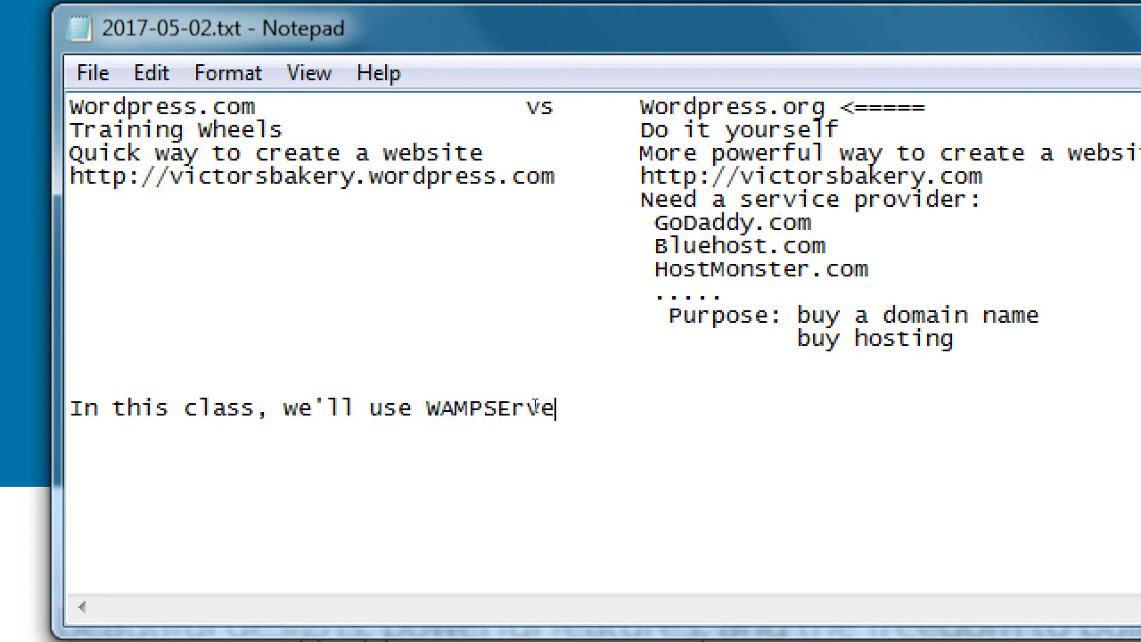
type("erver, a virtual ")
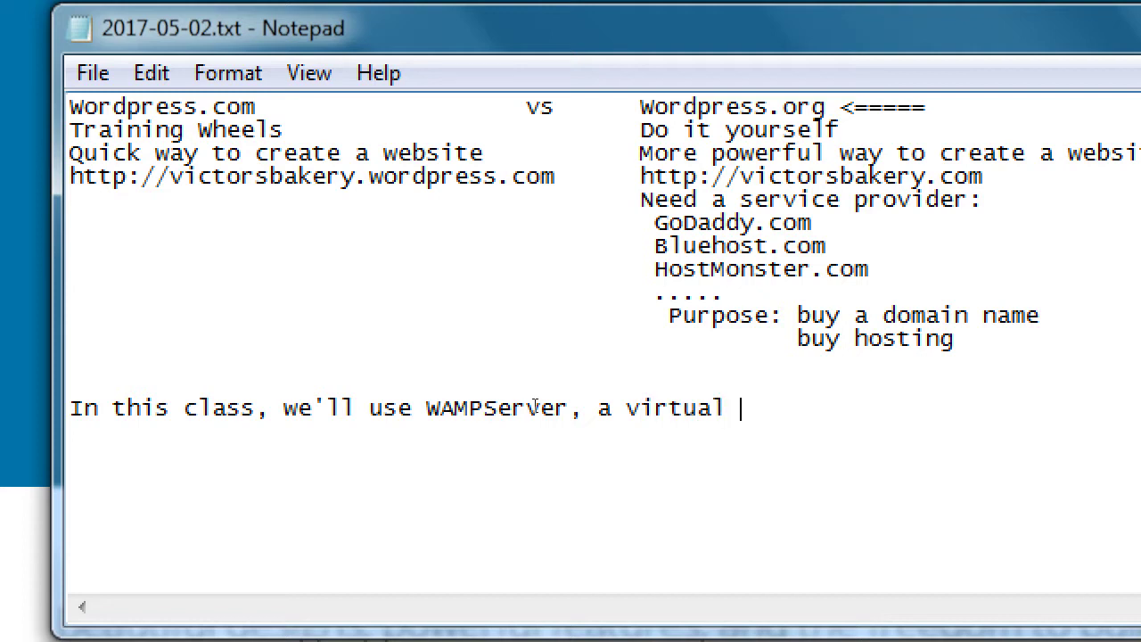
type("host")
Step: Add an indented line under the WAMPServer sentence reading "A free software to use WordPress locally (on your computer)"
key("Tab")
type("A free ")
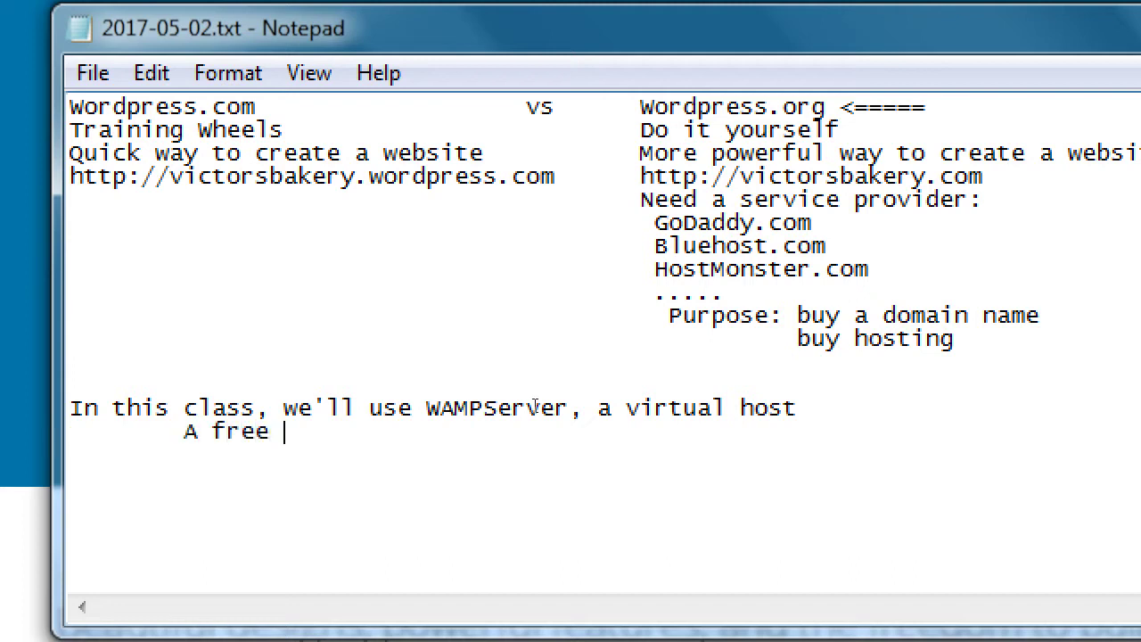
type("software")
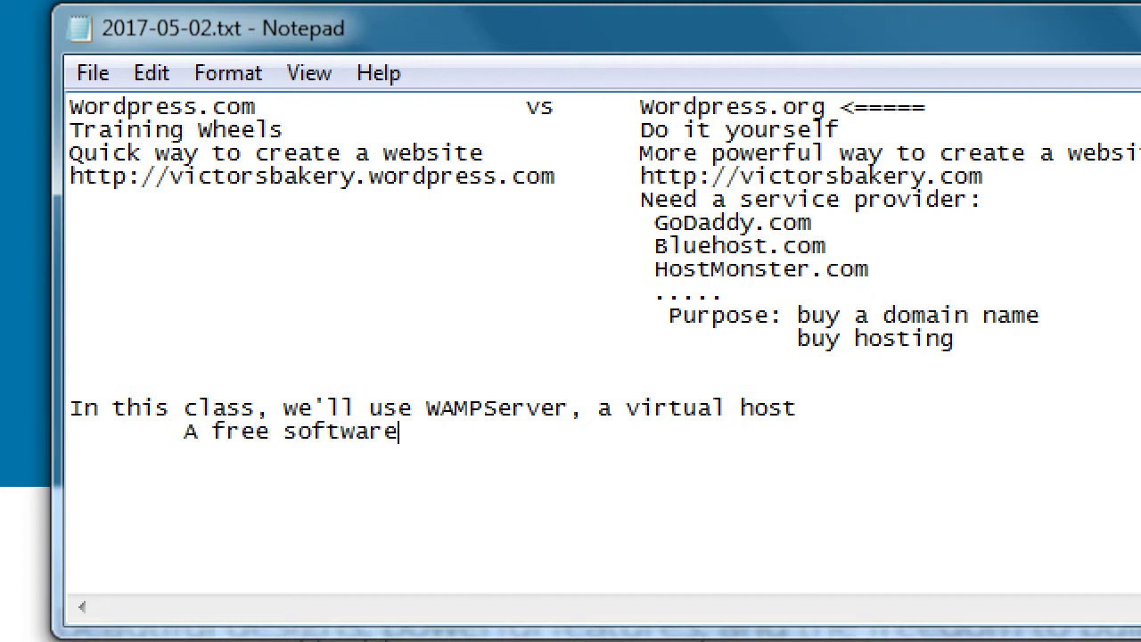
type(" to use WordPress ")
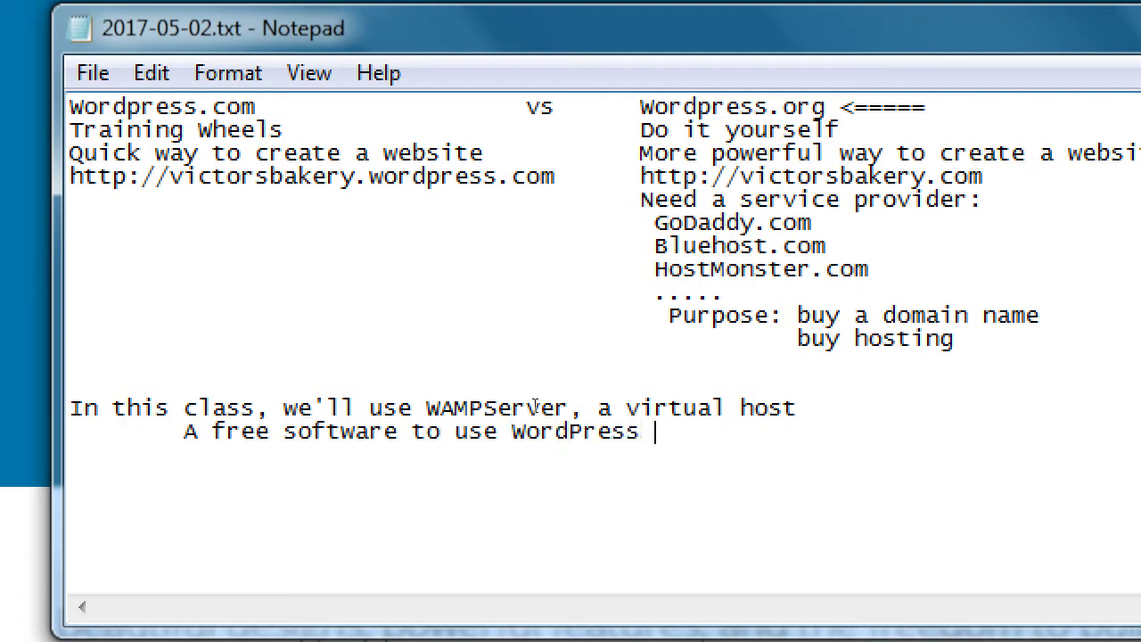
type("locally (on y")
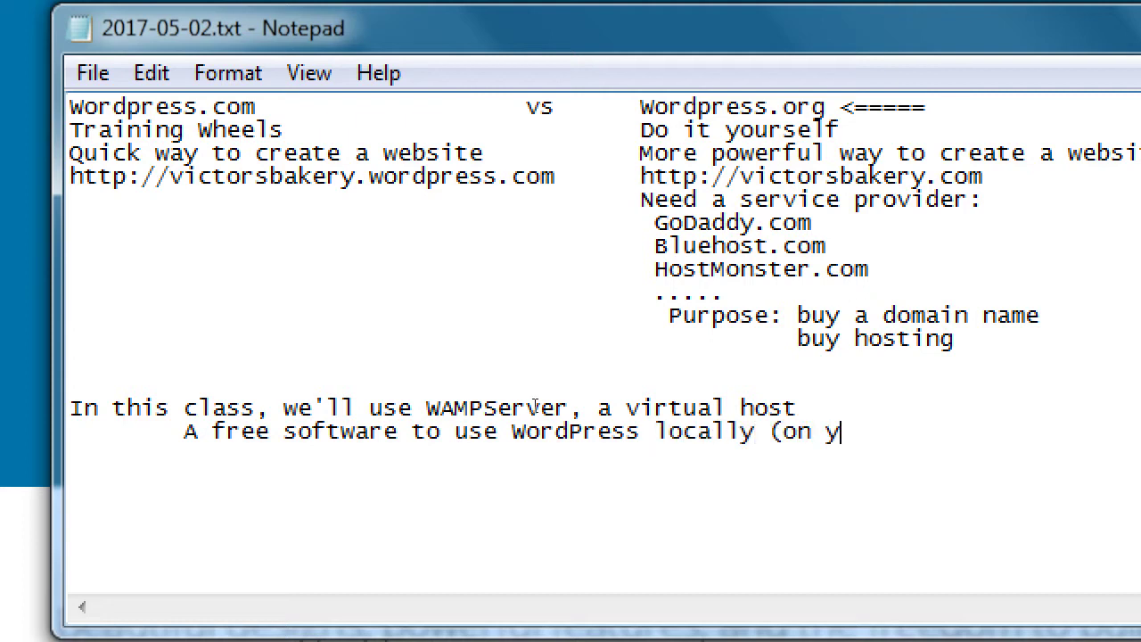
type("our computer)")
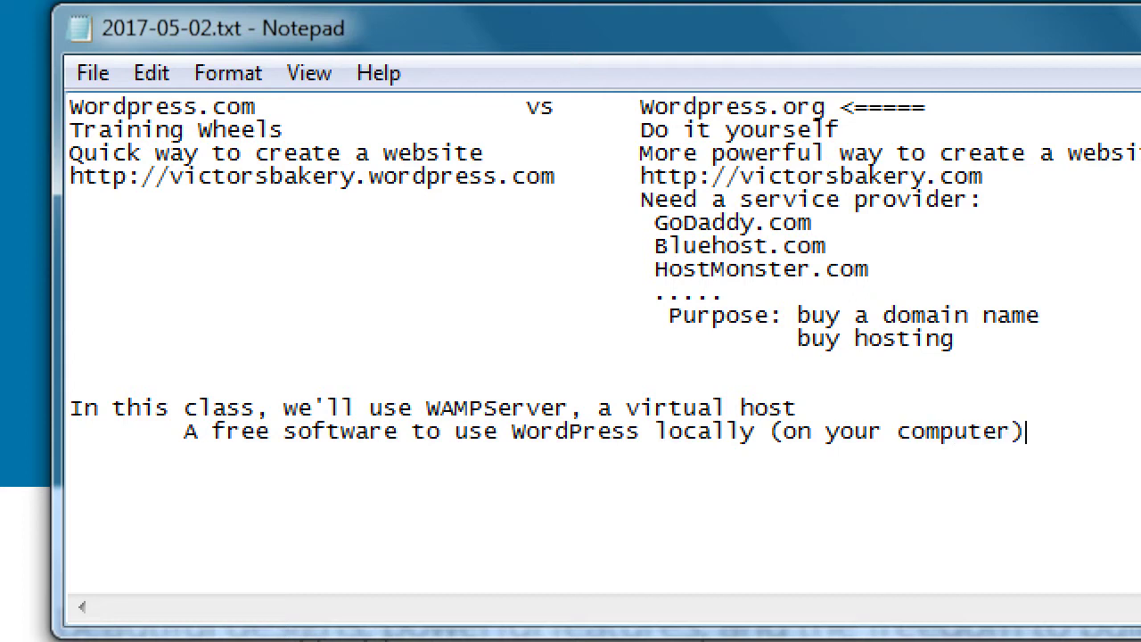
Step: Continue the indented note with the line "before we upload it live (to the server)" and add blank lines after it
key("Return")
key("Tab")
key("Tab")
type("before we upload it ")
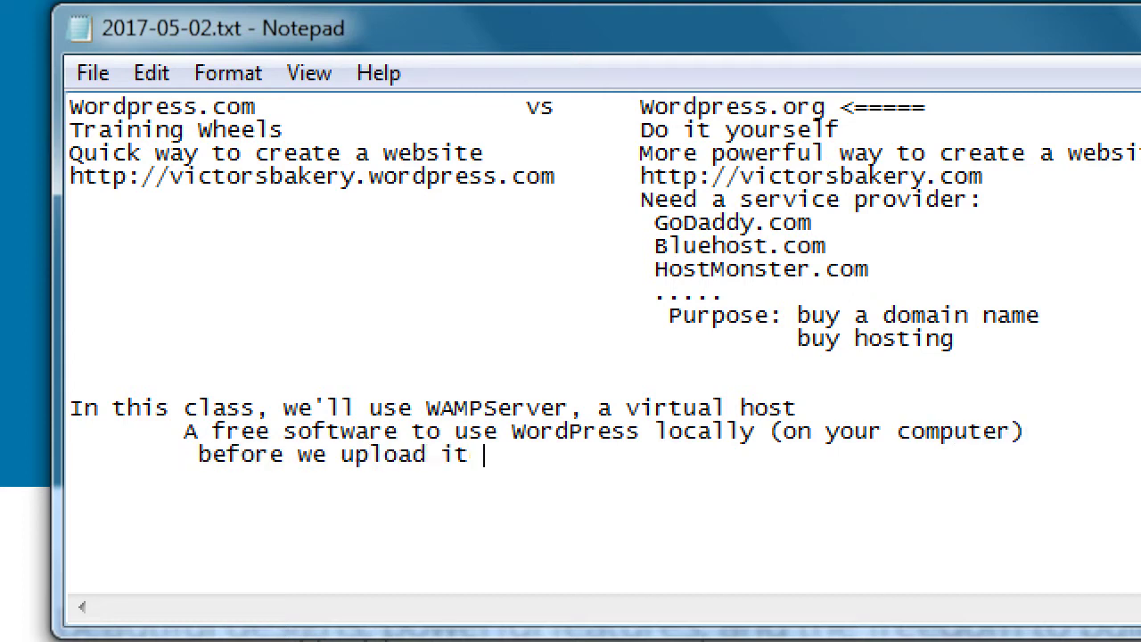
type("live (to the server)")
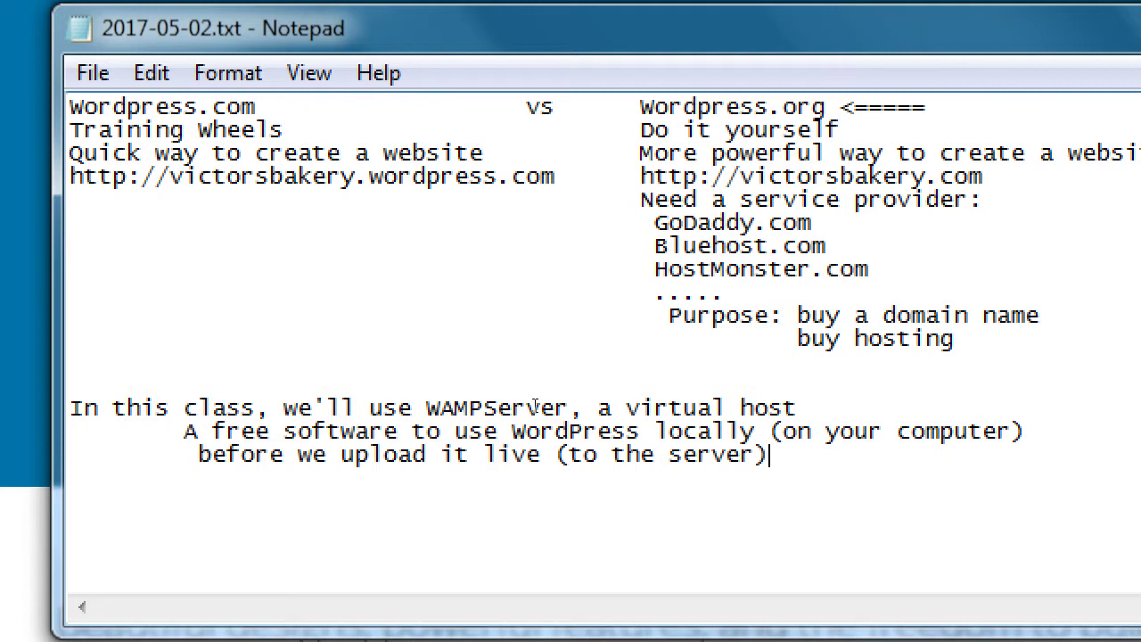
key("Return")
key("Return")
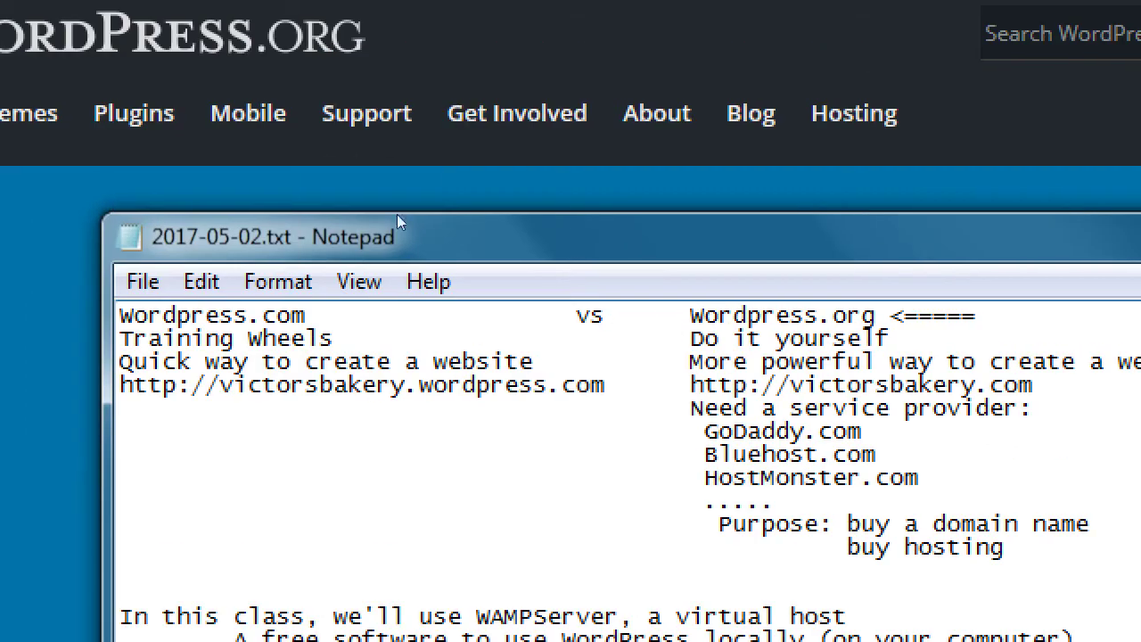
Step: Highlight part of the "Wordpress.com" heading in the notes and clear the selection
left_click_drag(219, 315, 290, 315)
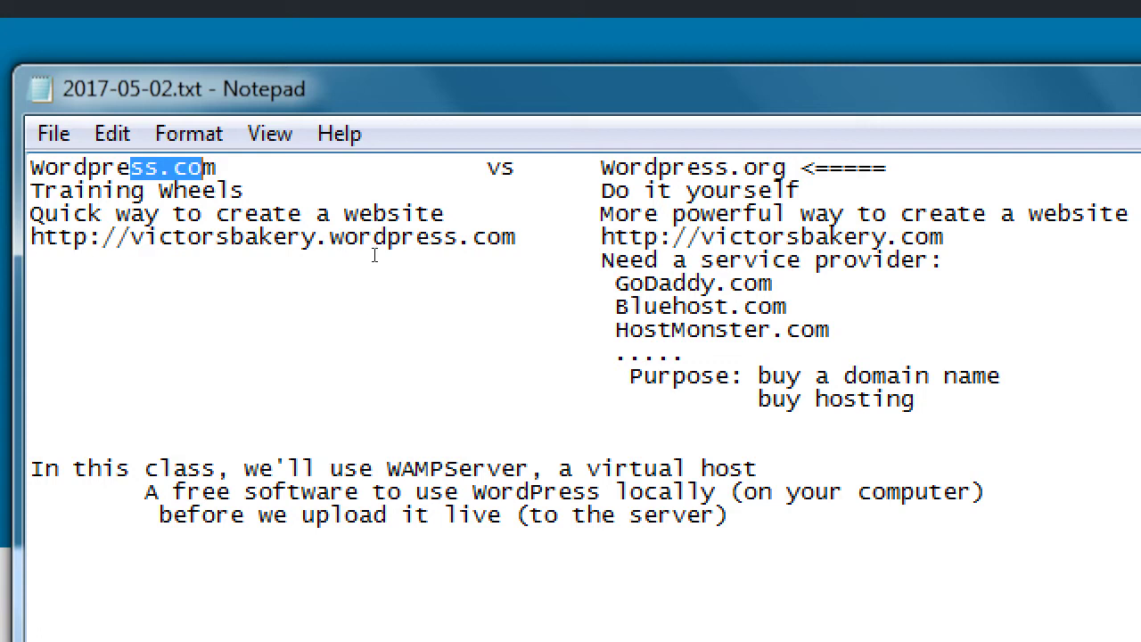
key("End")
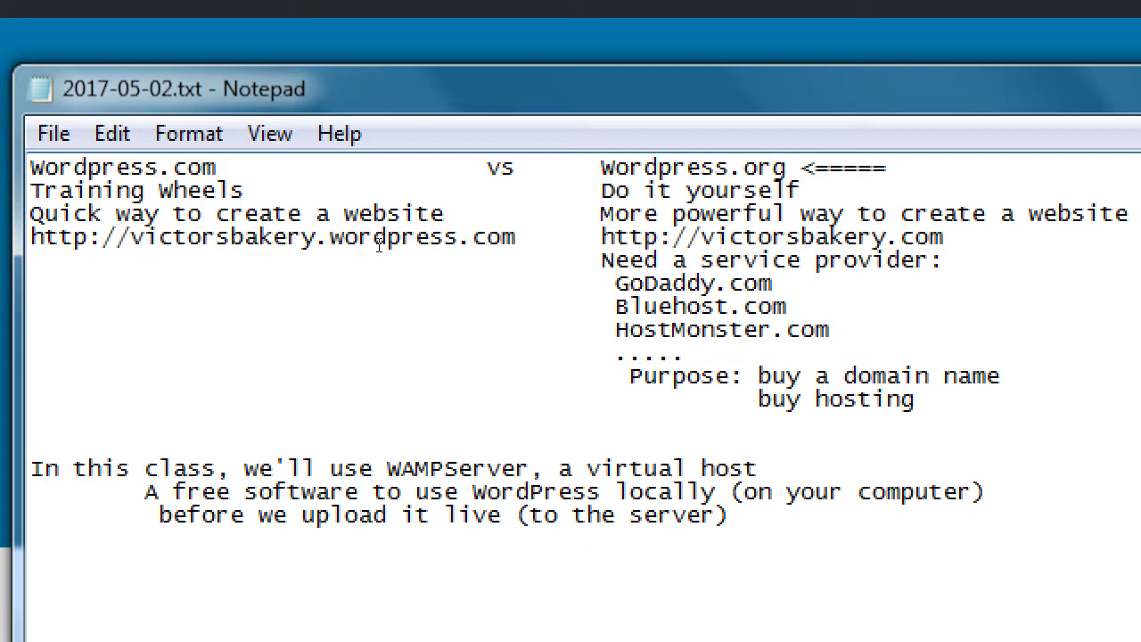
key("Left")
key("Left")
key("Left")
key("Left")
key("Left")
key("Left")
key("shift+Right")
key("shift+Right")
key("shift+Right")
key("shift+Right")
key("shift+Right")
key("End")
Step: Highlight "WAMPServer" and the service providers GoDaddy.com, Bluehost.com and HostMonster.com in the notes, and clear the selection
double_click(457, 470)
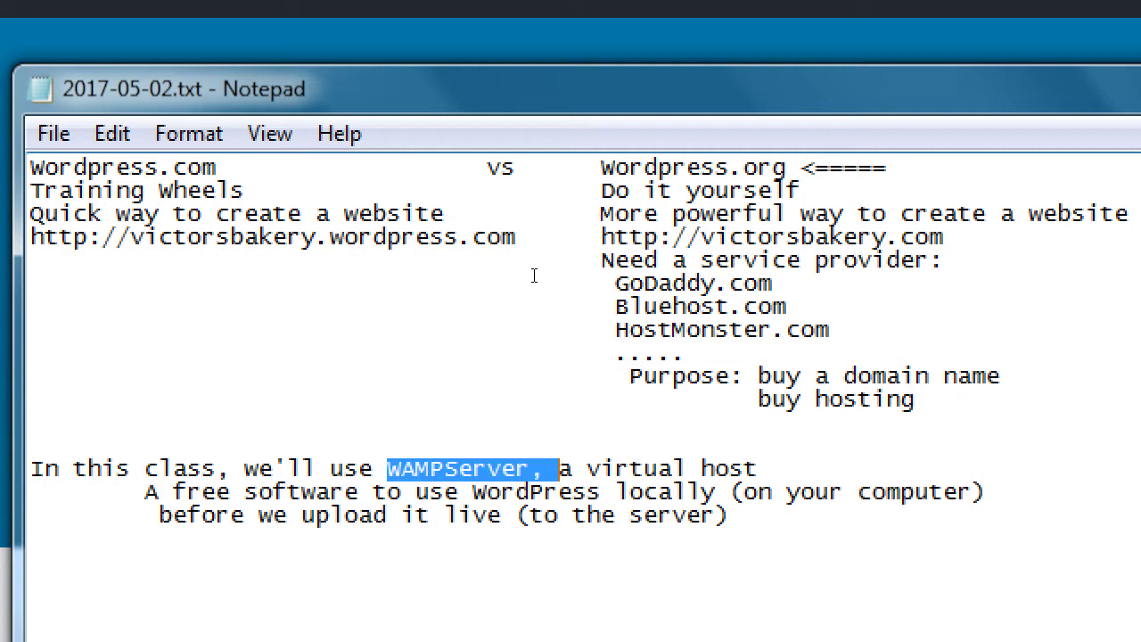
double_click(619, 291)
double_click(619, 311)
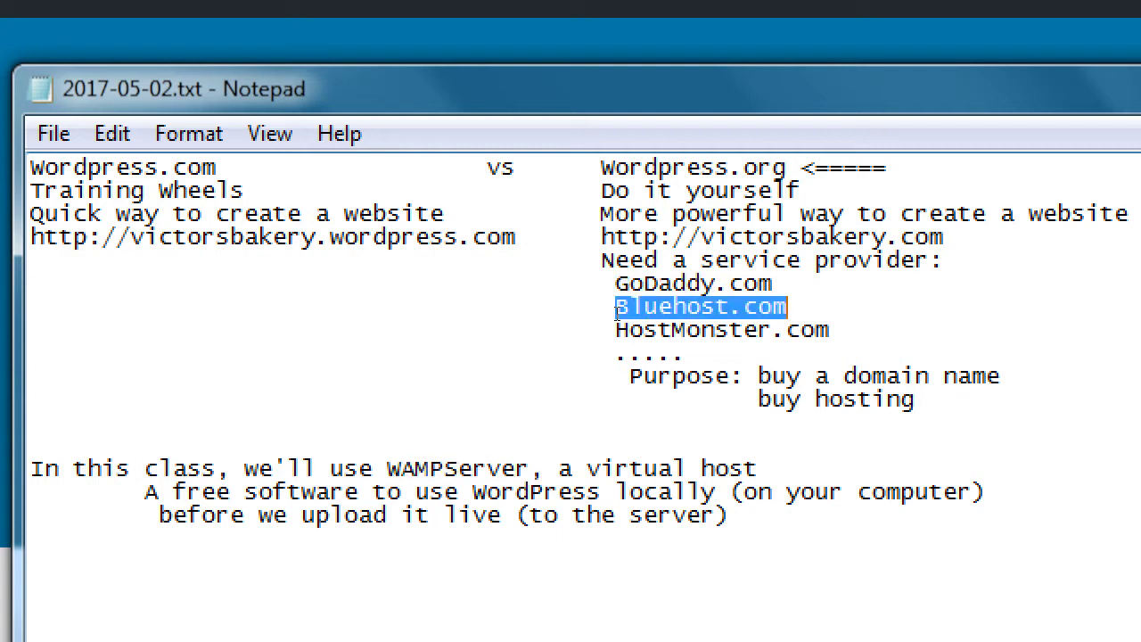
double_click(619, 332)
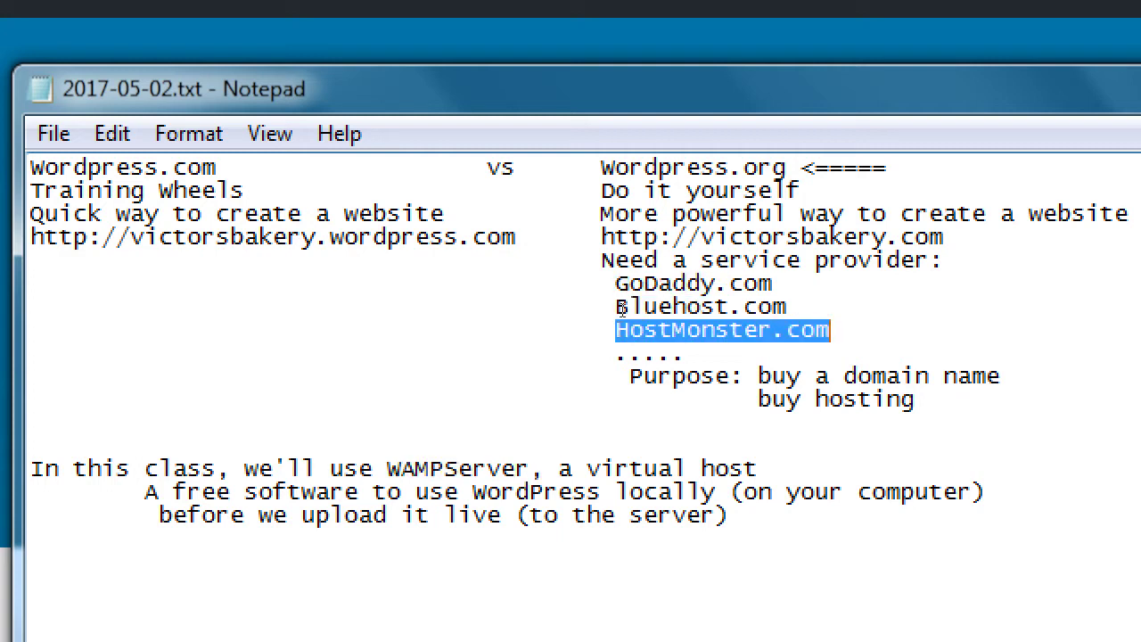
left_click_drag(672, 284, 744, 306)
left_click(772, 283)
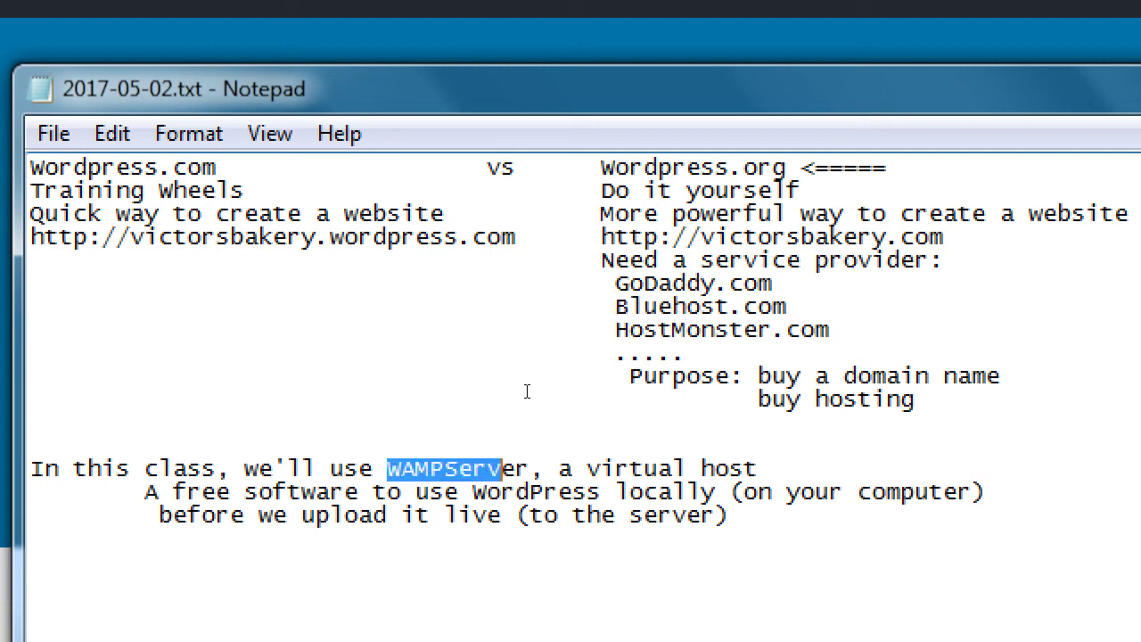
key("Down")
key("End")
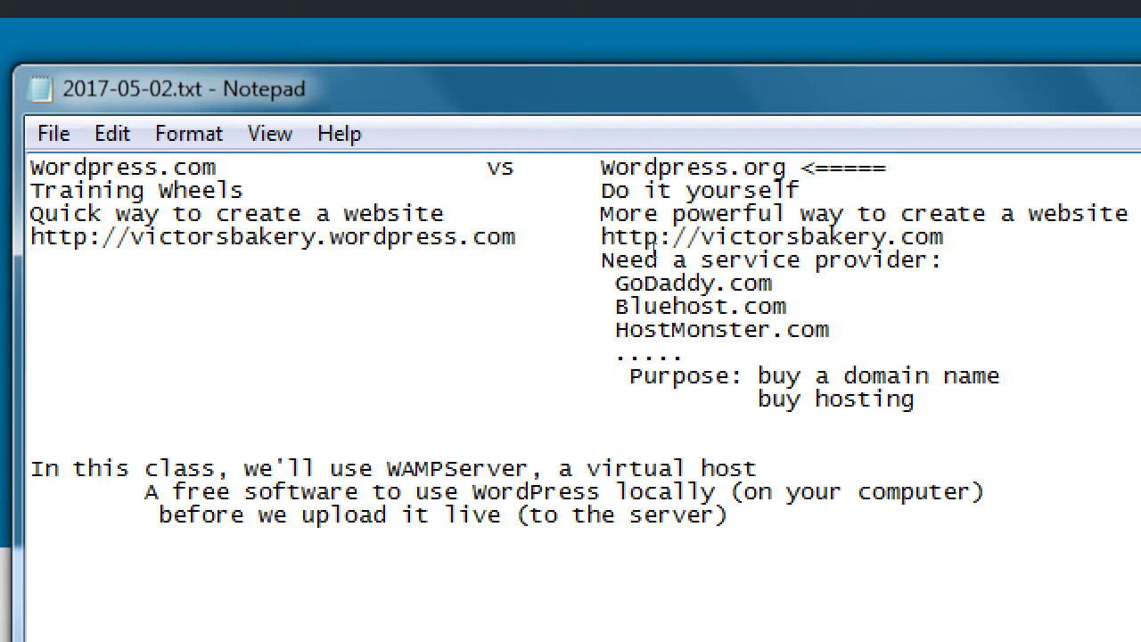
Step: Highlight part of the "Wordpress.org" heading and put the cursor at the end of the HostMonster.com line
key("Up")
key("Up")
key("Up")
key("Up")
key("Up")
key("Up")
key("Left")
key("Left")
key("Left")
key("Left")
key("Left")
key("shift+Right")
key("shift+Right")
key("shift+Right")
key("shift+Right")
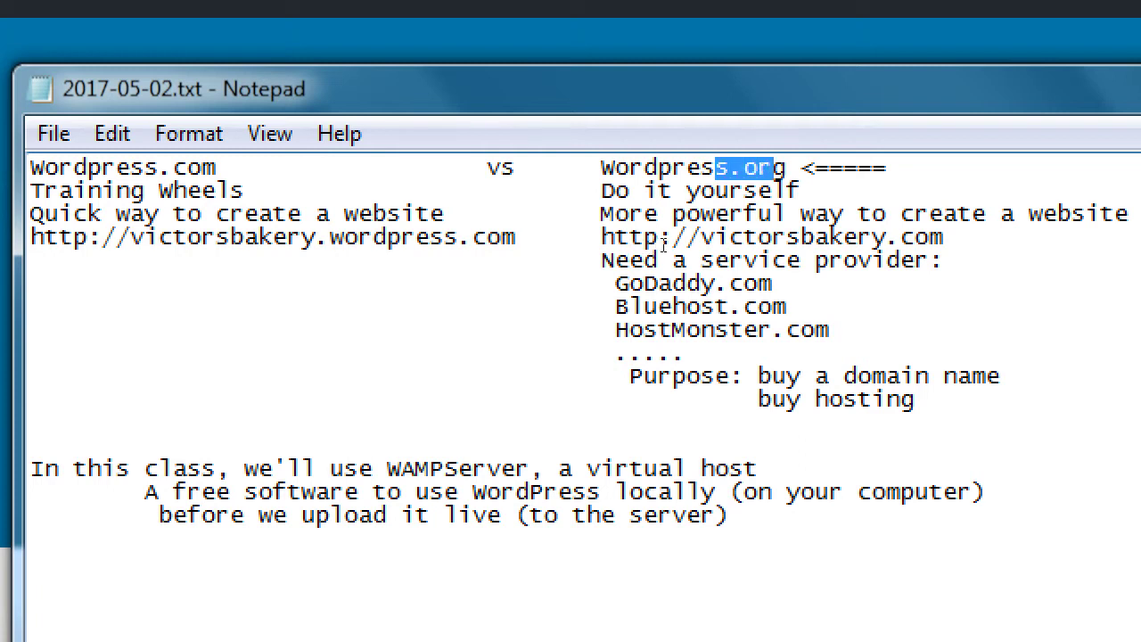
left_click(714, 332)
key("End")
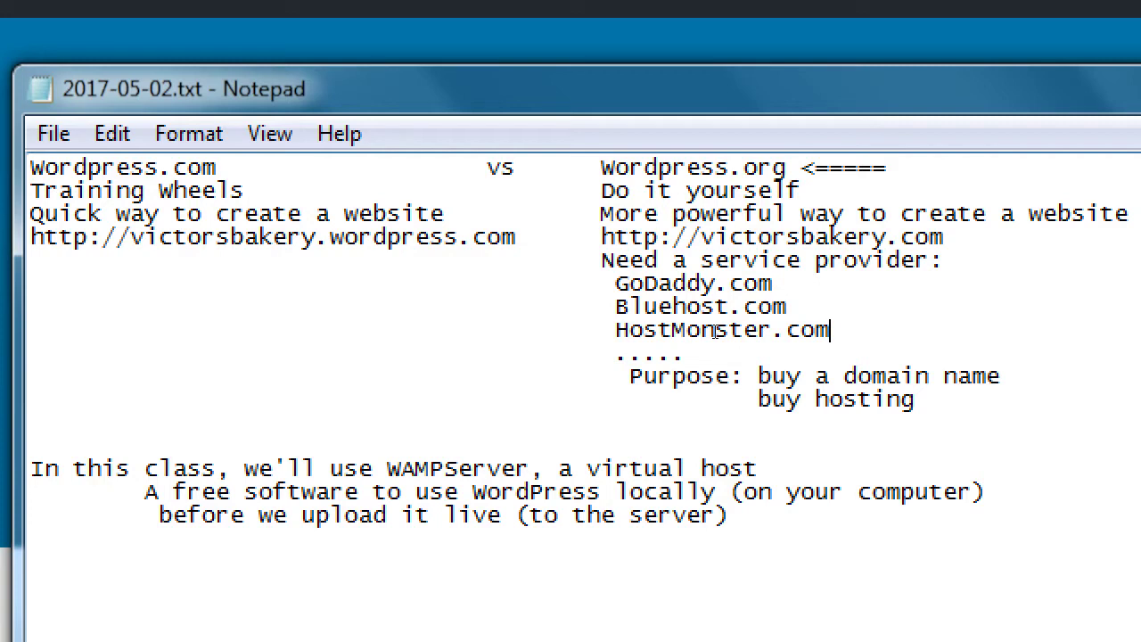
Step: Switch to the browser, view the WordPress.com and WordPress.org home pages, and minimize the browser
key("super+minus")
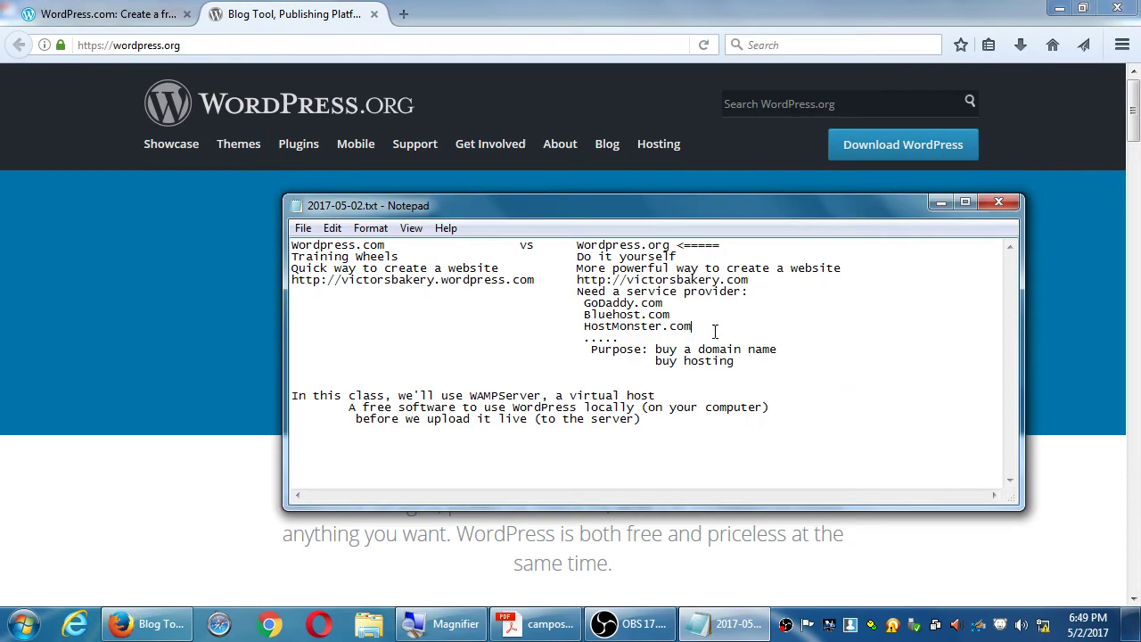
left_click(642, 7)
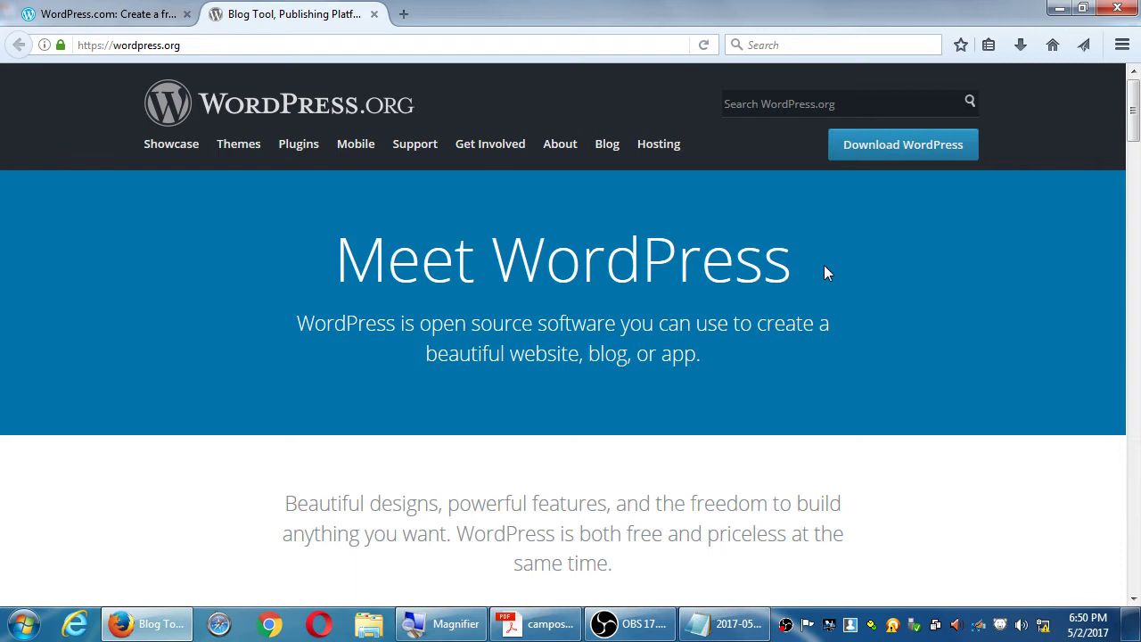
left_click(123, 14)
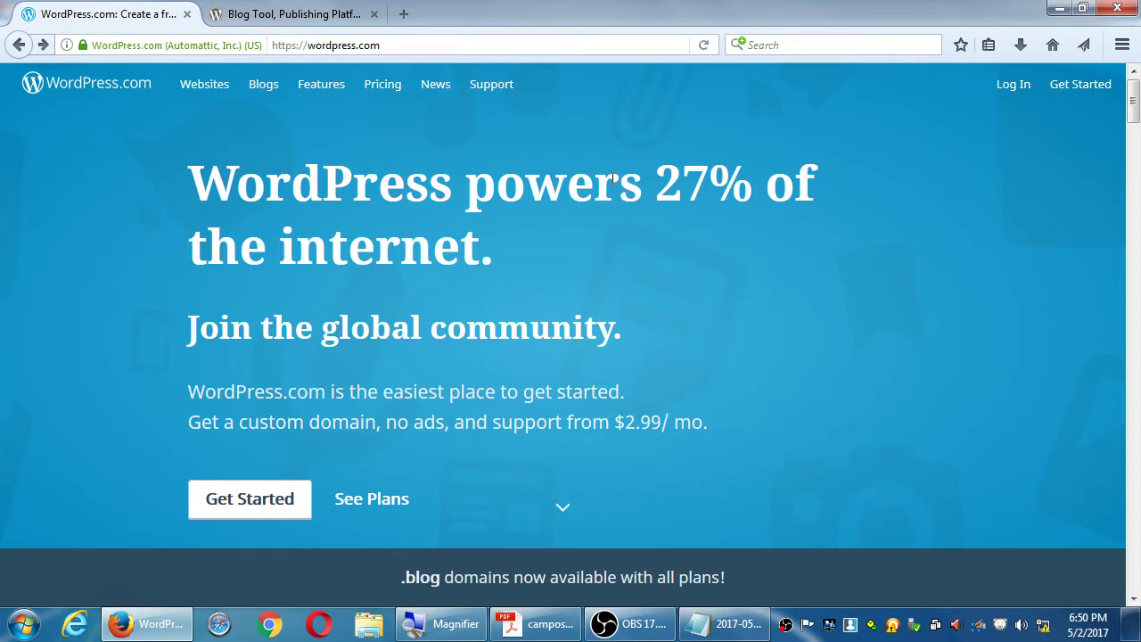
left_click(303, 16)
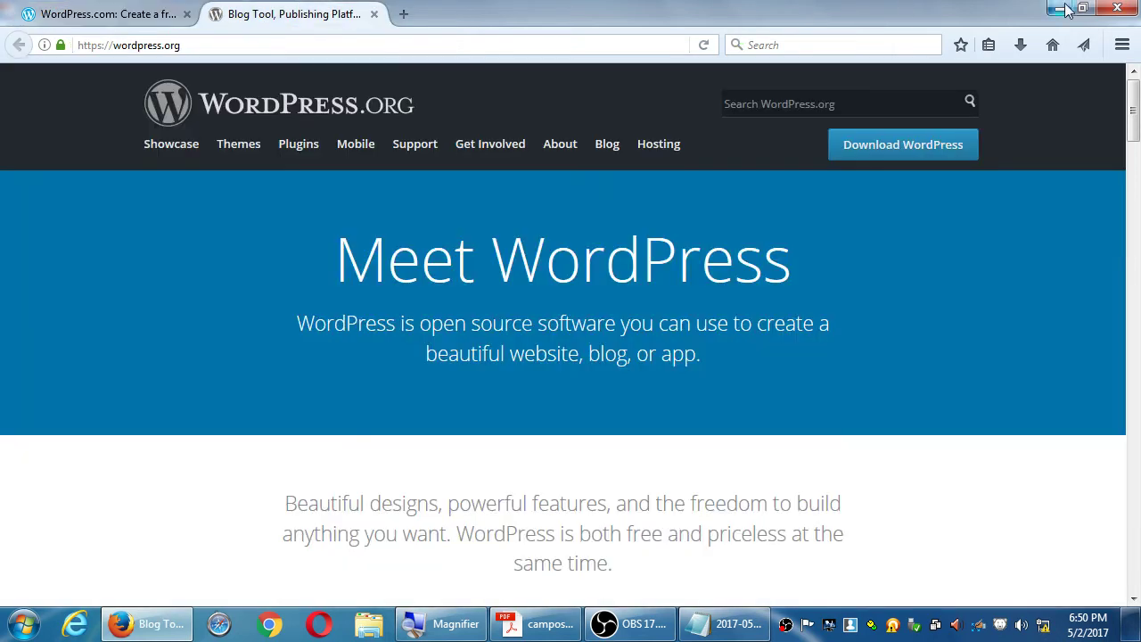
left_click(1059, 7)
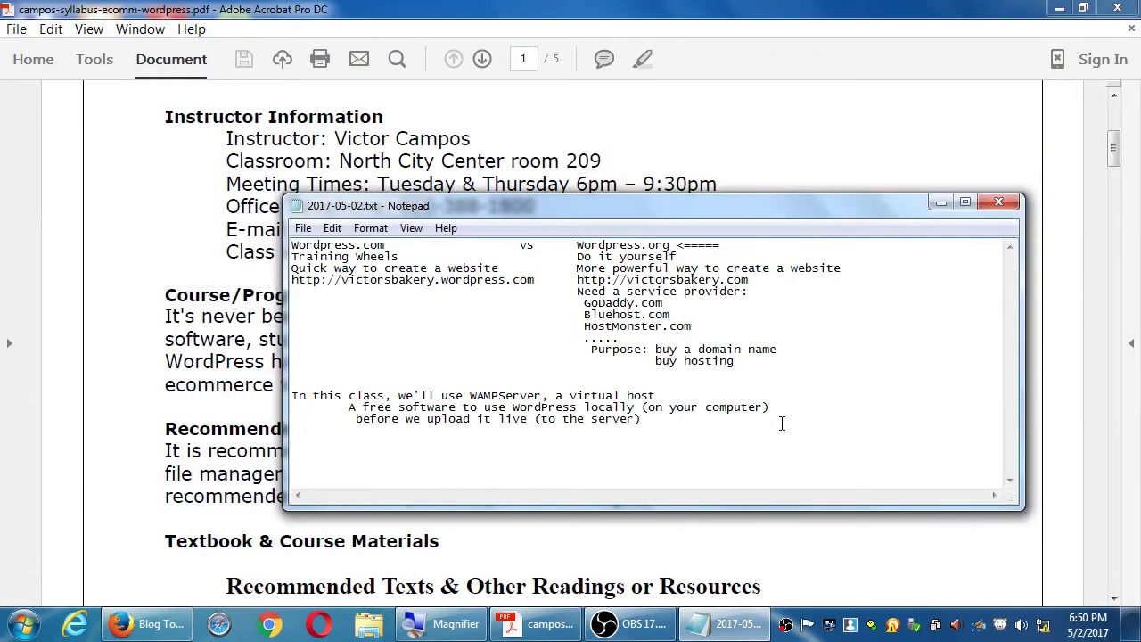
Step: Magnify the notes, highlight the GoDaddy.com entry in the service provider list, and restore the normal screen view
key("super+plus")
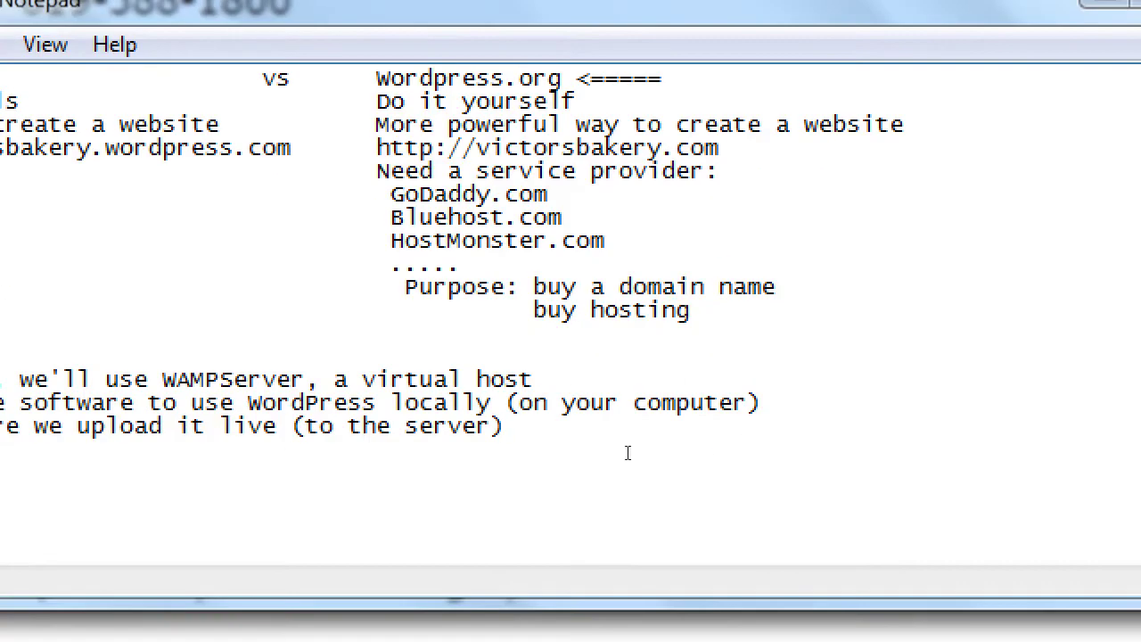
key("super+plus")
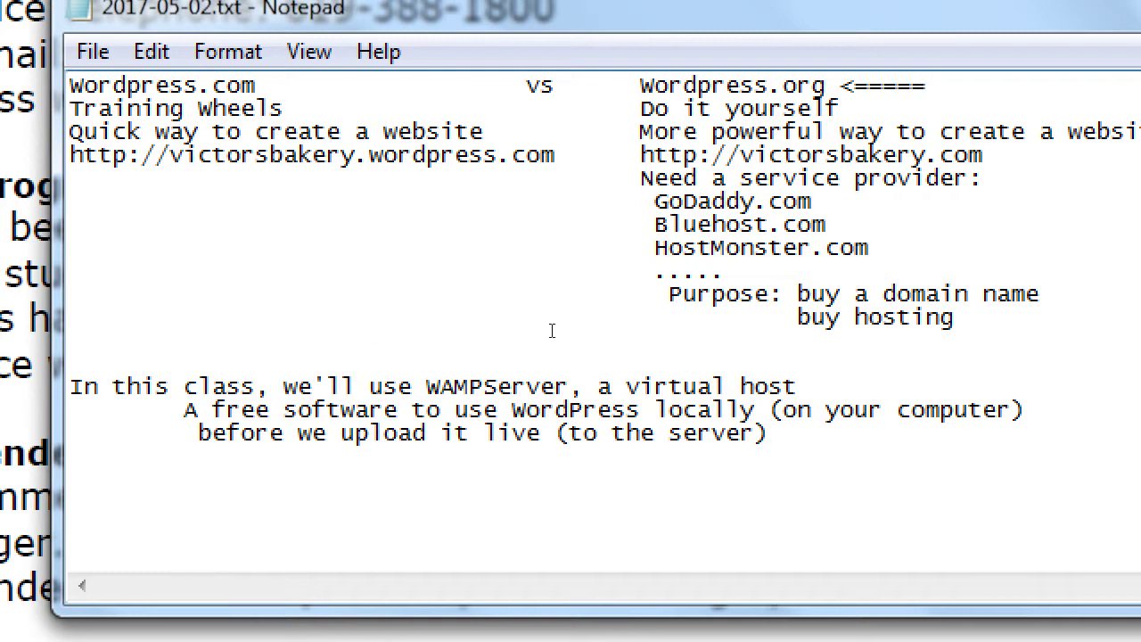
key("F3")
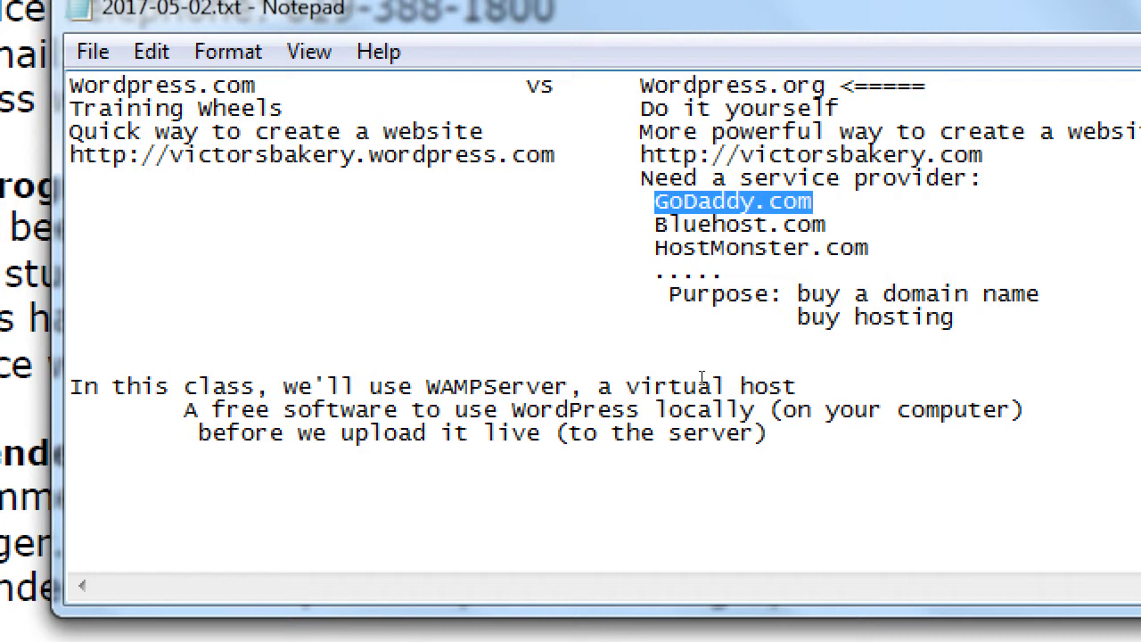
key("super+Escape")
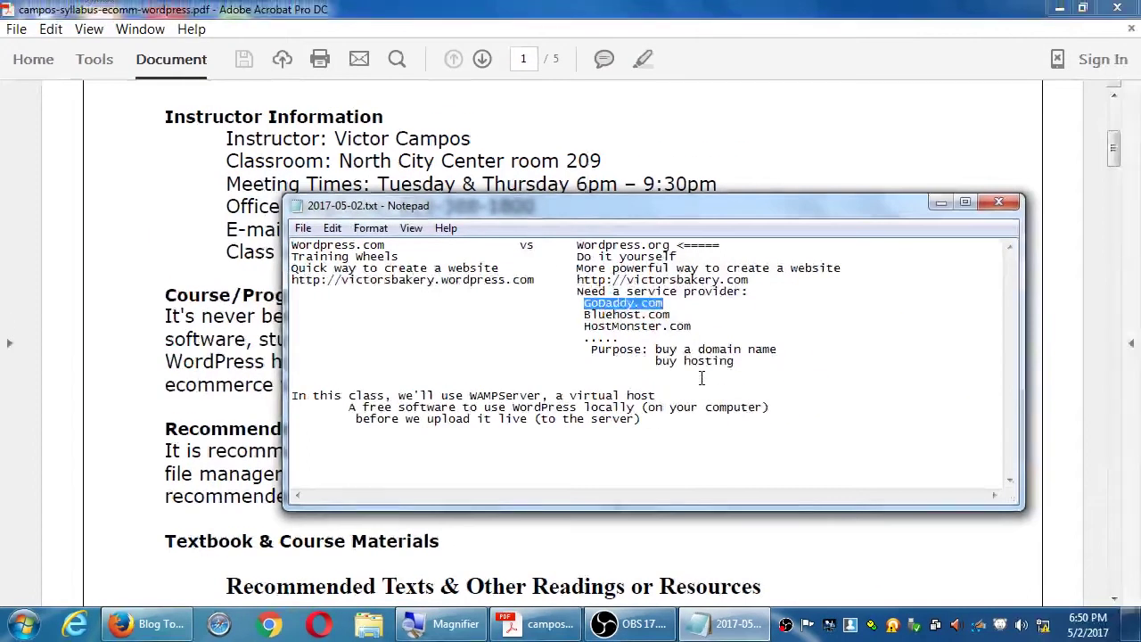
Step: Show the desktop, open Computer in a file window moved aside, and open the Corsair32Gb (F:) drive
key("super+d")
left_click(704, 210)
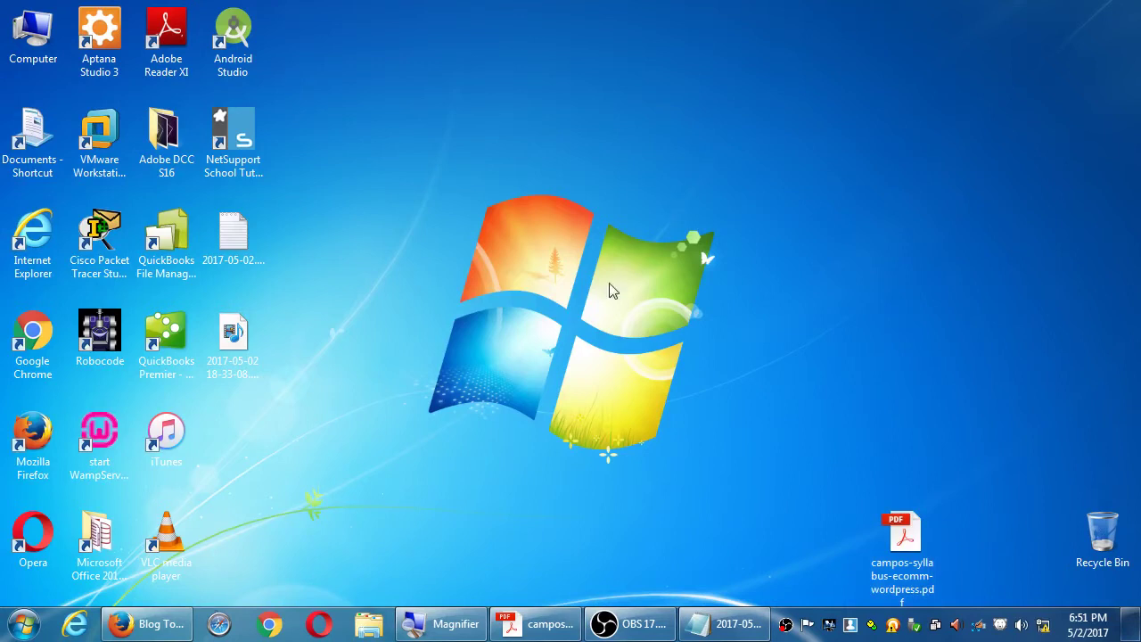
left_click(24, 47)
double_click(24, 47)
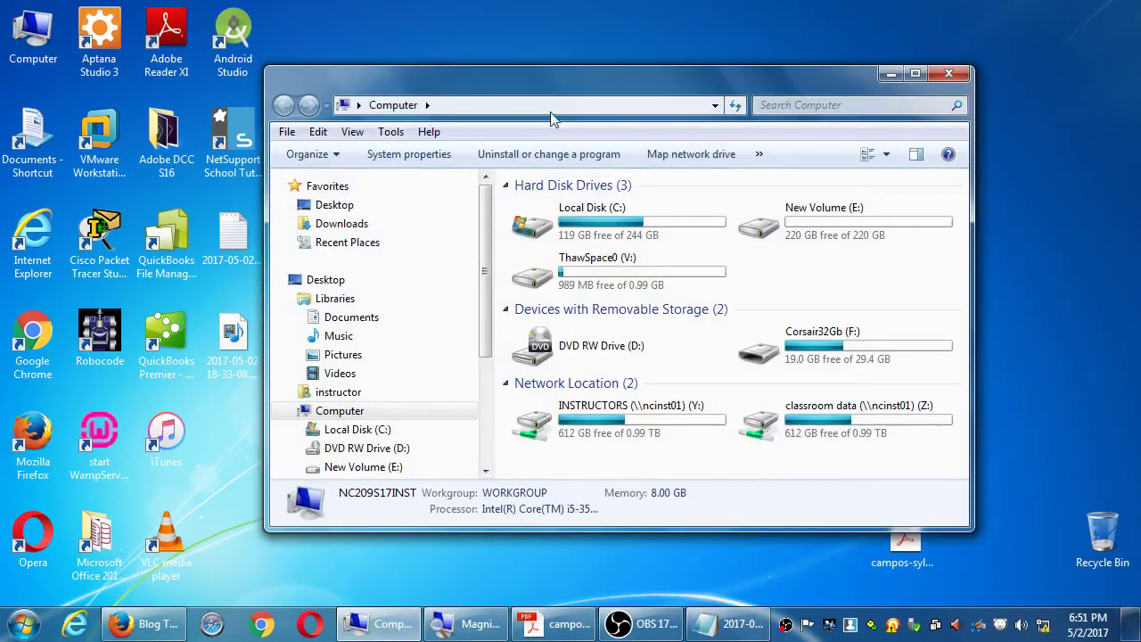
left_click_drag(535, 75, 225, 84)
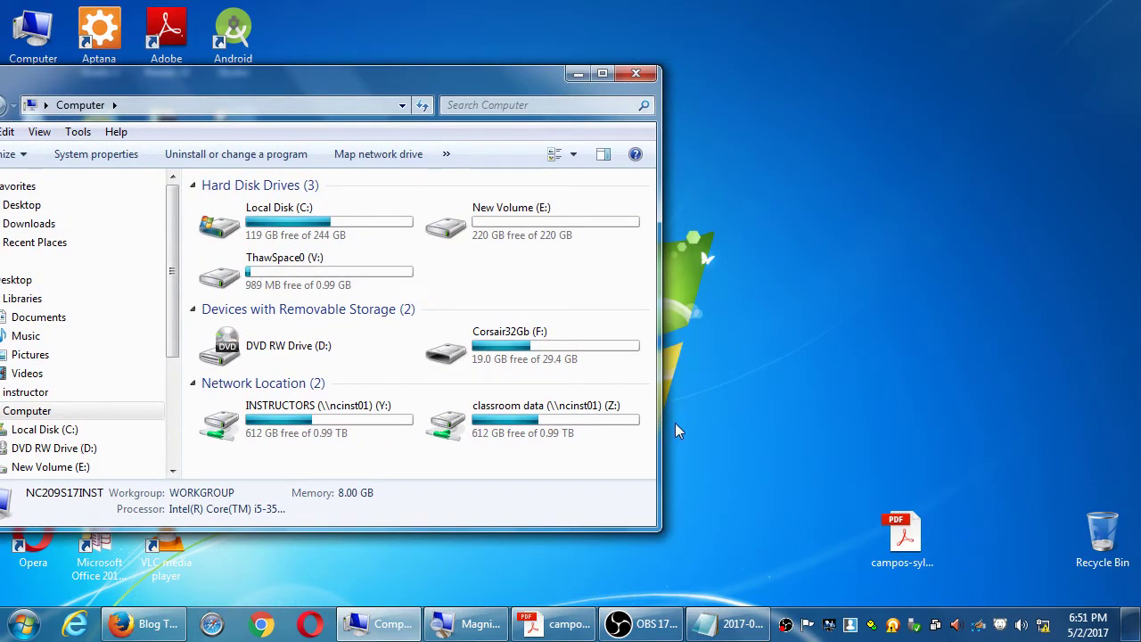
double_click(520, 355)
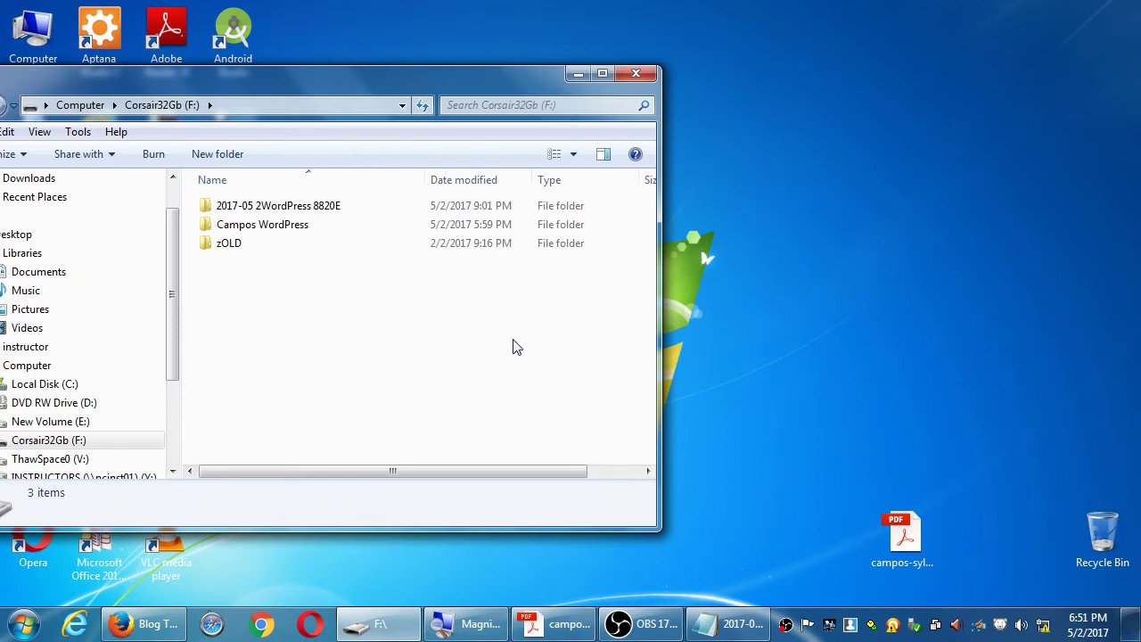
Step: Open a second file window beside the first and go to the instructor's WordPress folder on the classroom data (Z:) drive
key("super+e")
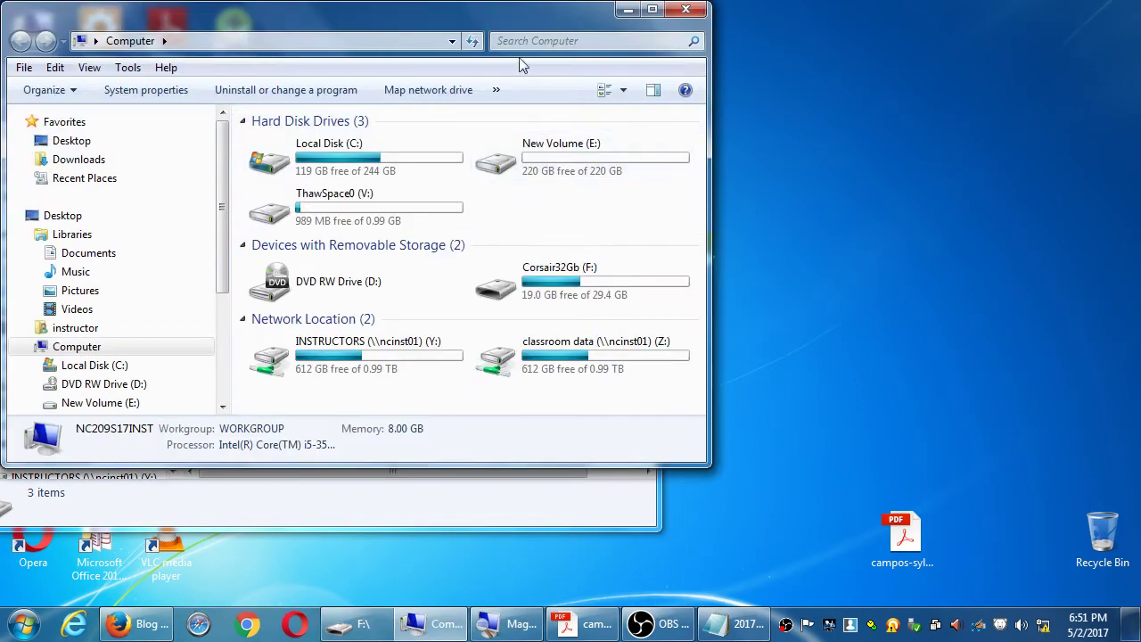
left_click_drag(514, 33, 876, 64)
double_click(978, 381)
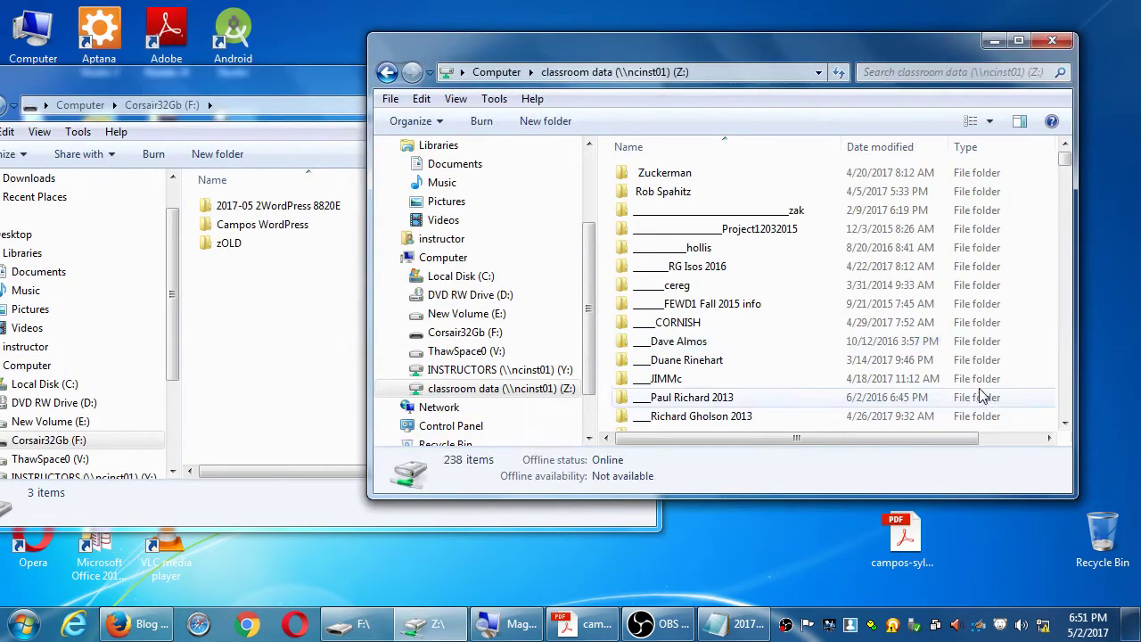
double_click(678, 185)
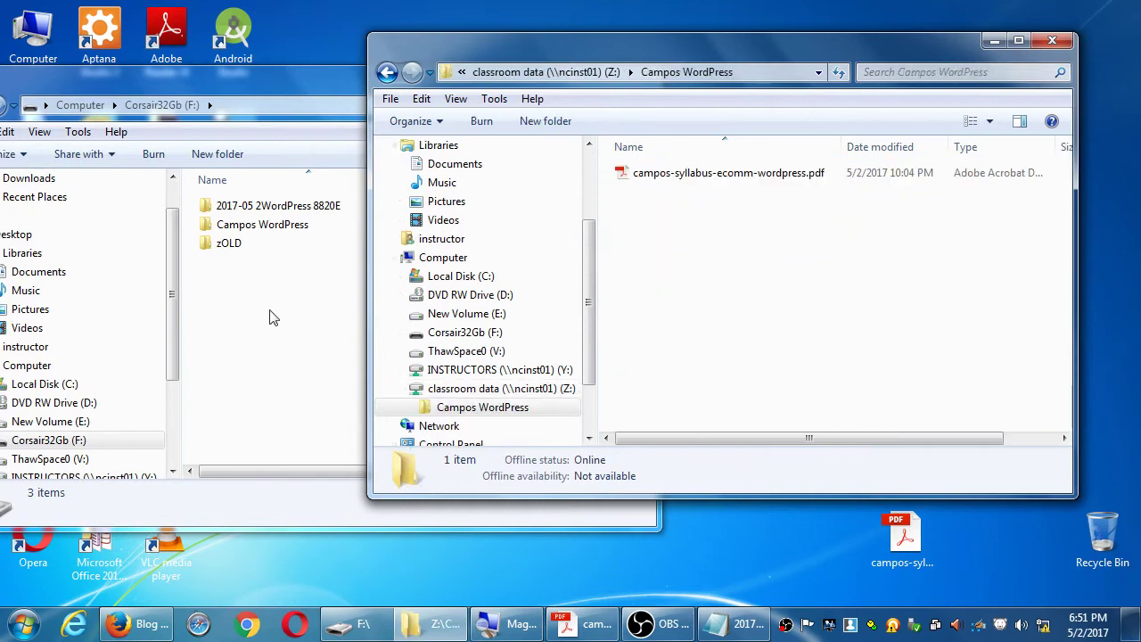
Step: On the F: drive, check the instructor's WordPress folder, go back to the drive, and open the "2017-05 2WordPress 8820E" folder
left_click(272, 248)
double_click(287, 224)
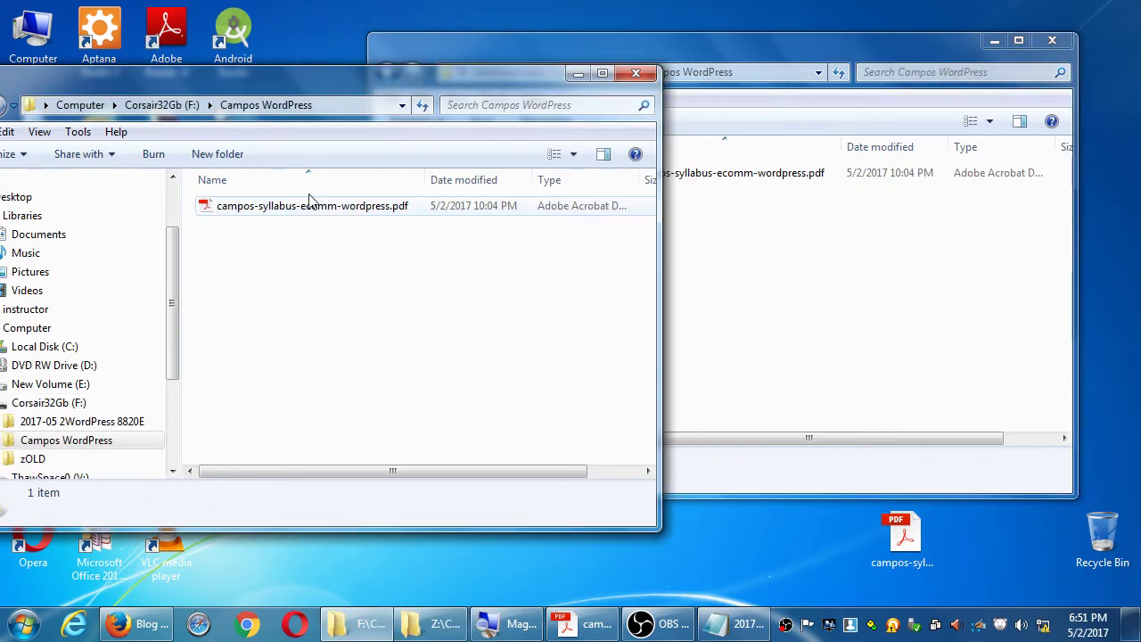
left_click(157, 102)
double_click(265, 206)
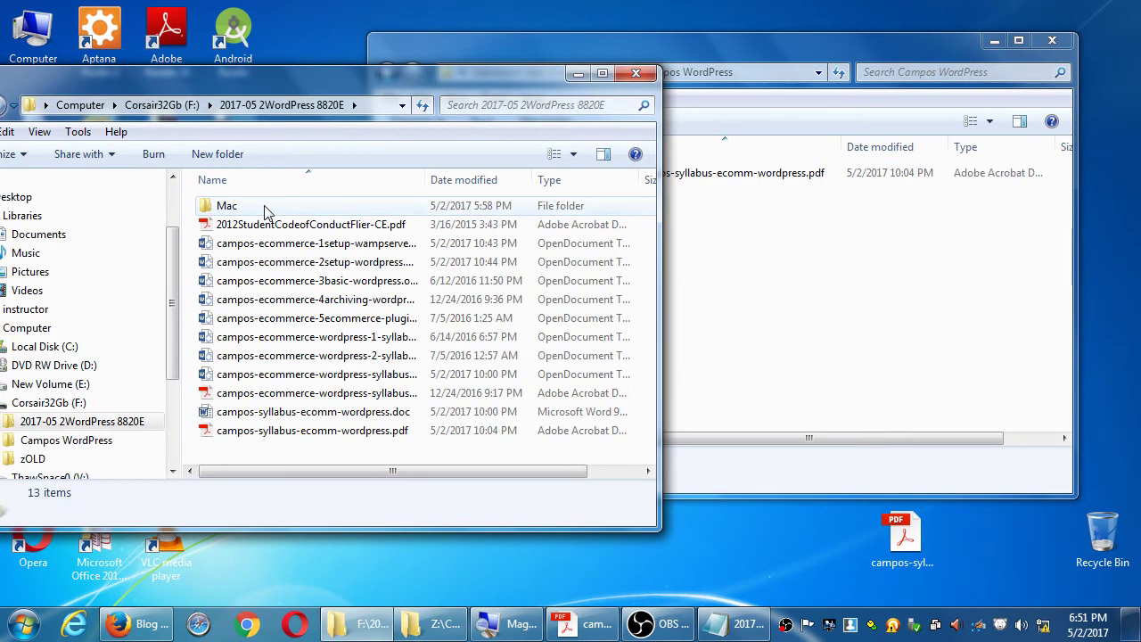
Step: Copy the 1setup-wampserver document from the F: drive folder into the instructor's WordPress folder on Z:, and close both file windows
left_click_drag(366, 242, 794, 290)
left_click(267, 89)
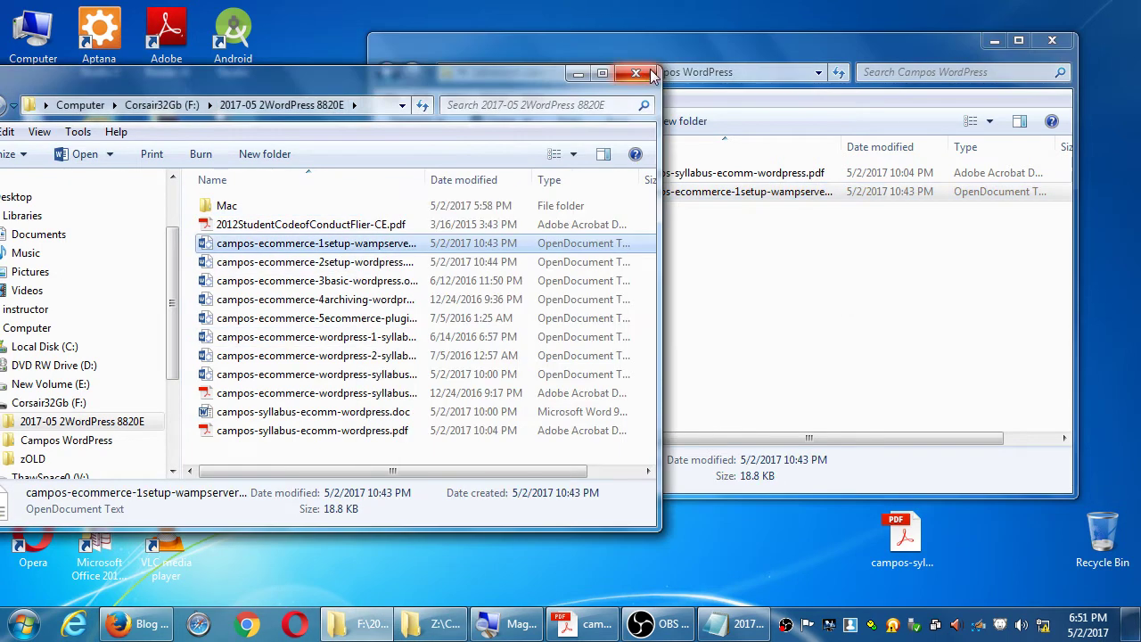
left_click(642, 36)
left_click(1045, 41)
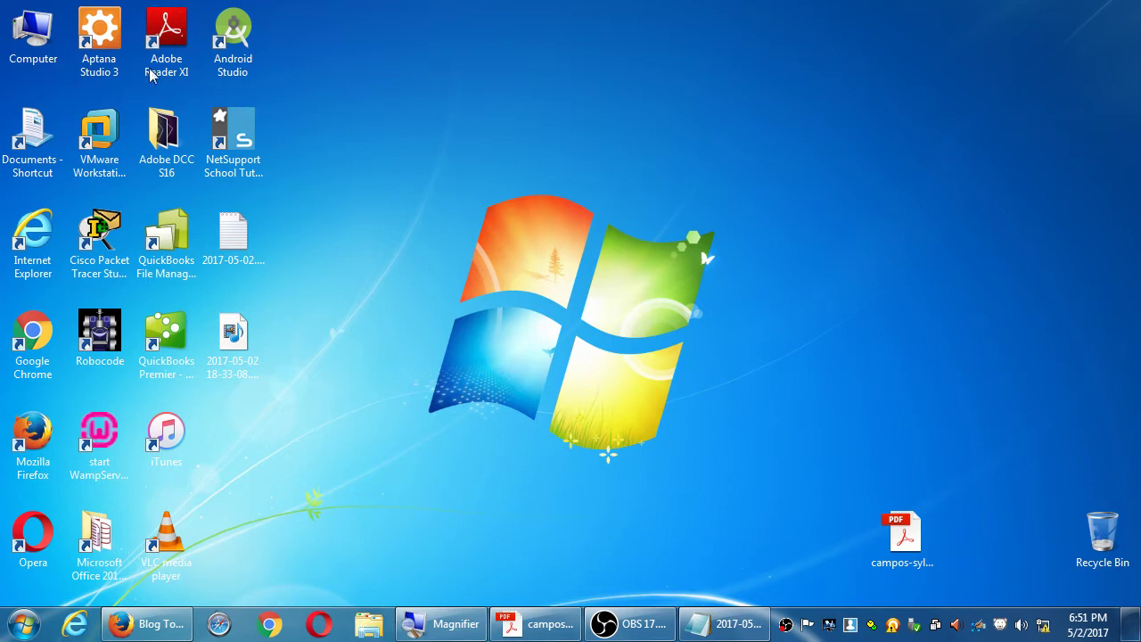
Step: Open the instructor's WordPress folder on the classroom data (Z:) drive, copy the 1setup-wampserver document to the desktop, and close the window
double_click(35, 35)
left_click(905, 384)
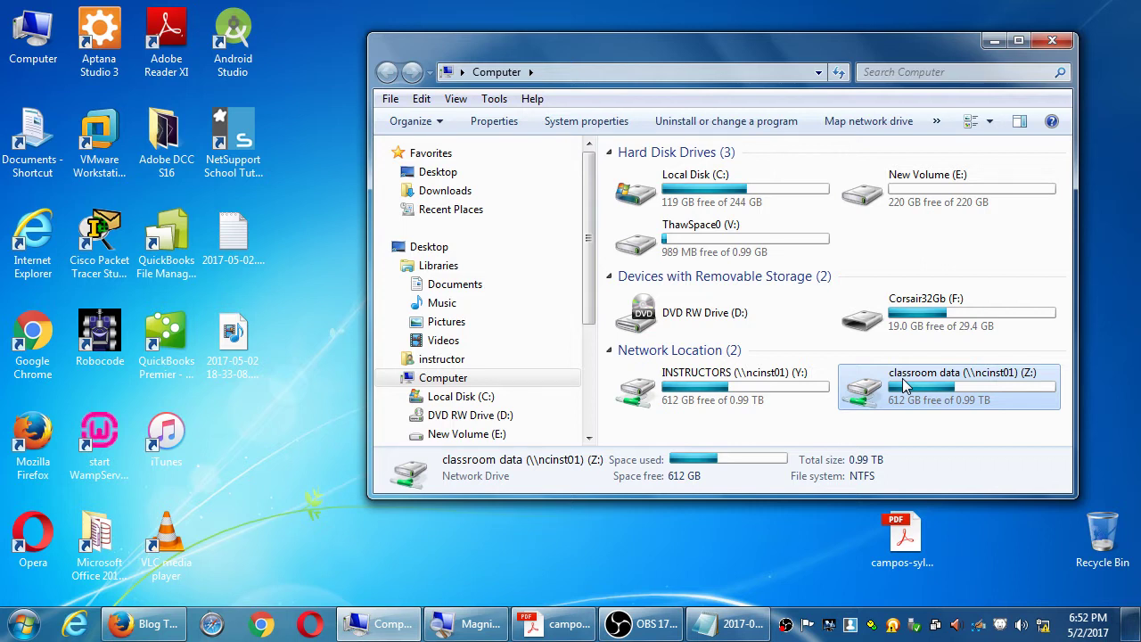
double_click(905, 384)
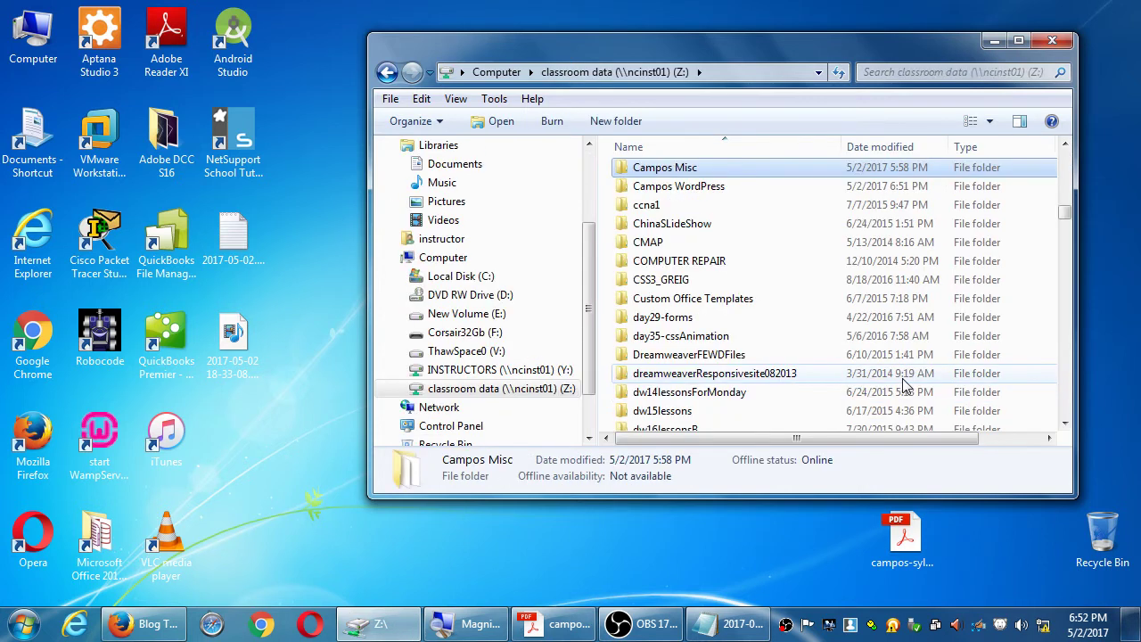
key("Down")
key("Return")
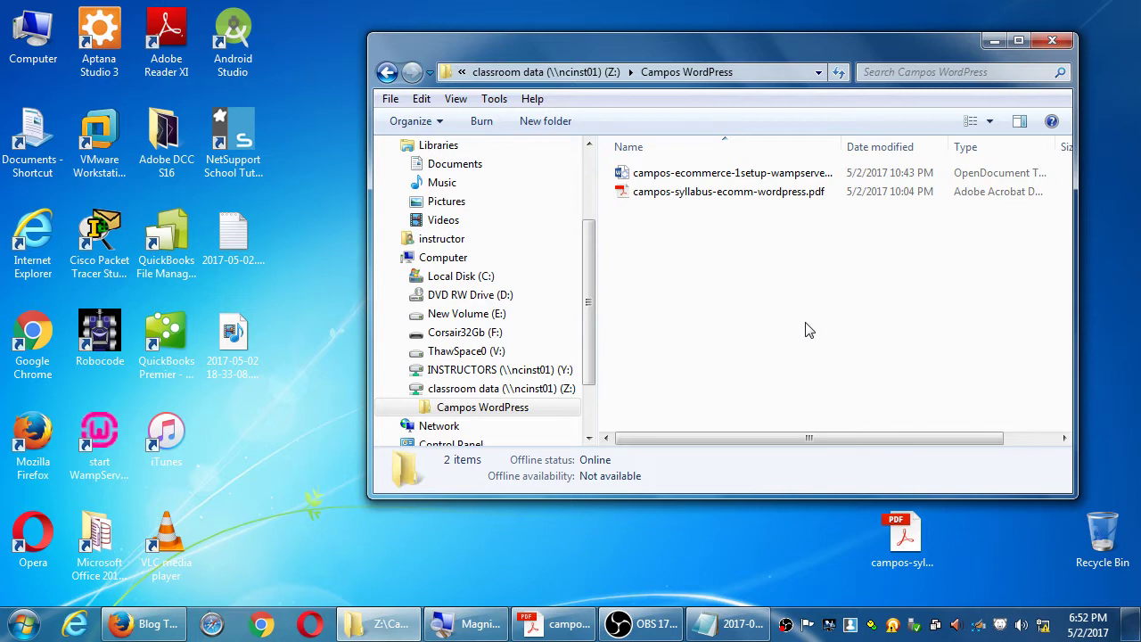
left_click_drag(682, 173, 252, 458)
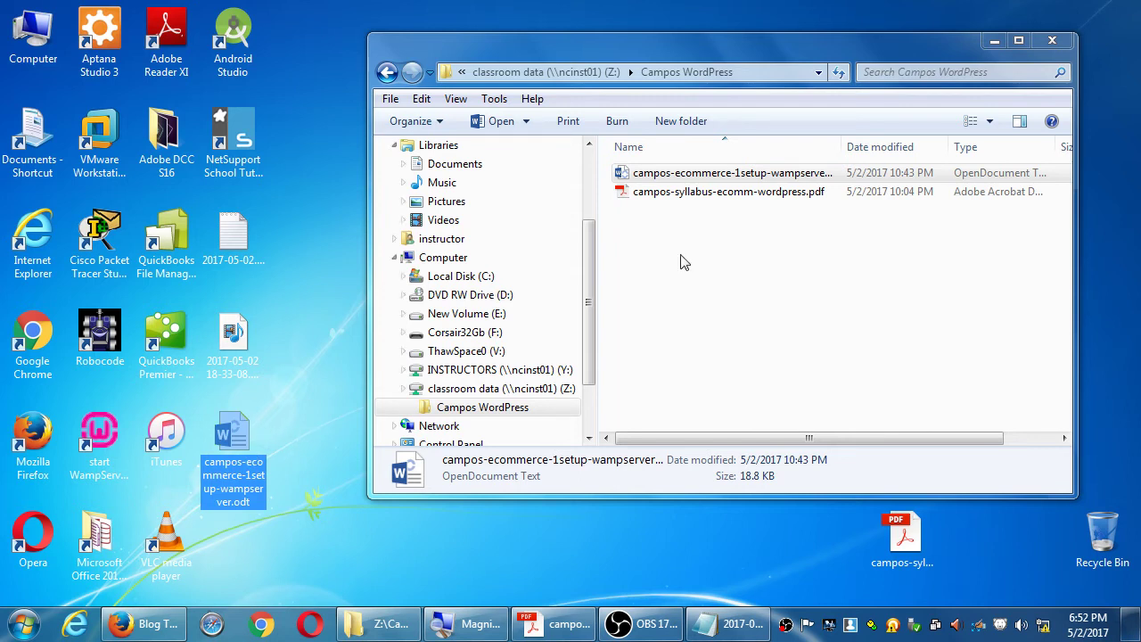
left_click(1051, 40)
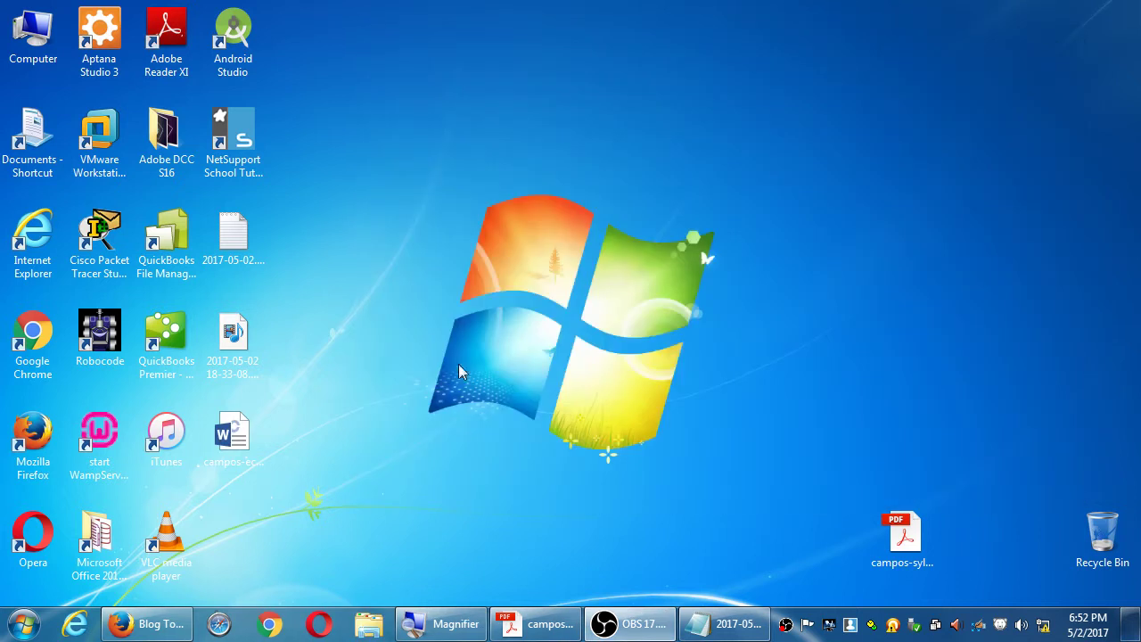
Step: Open the desktop copy of the 1setup-wampserver document in Word and point out the "Download WampServer" heading by briefly selecting it
left_click(249, 434)
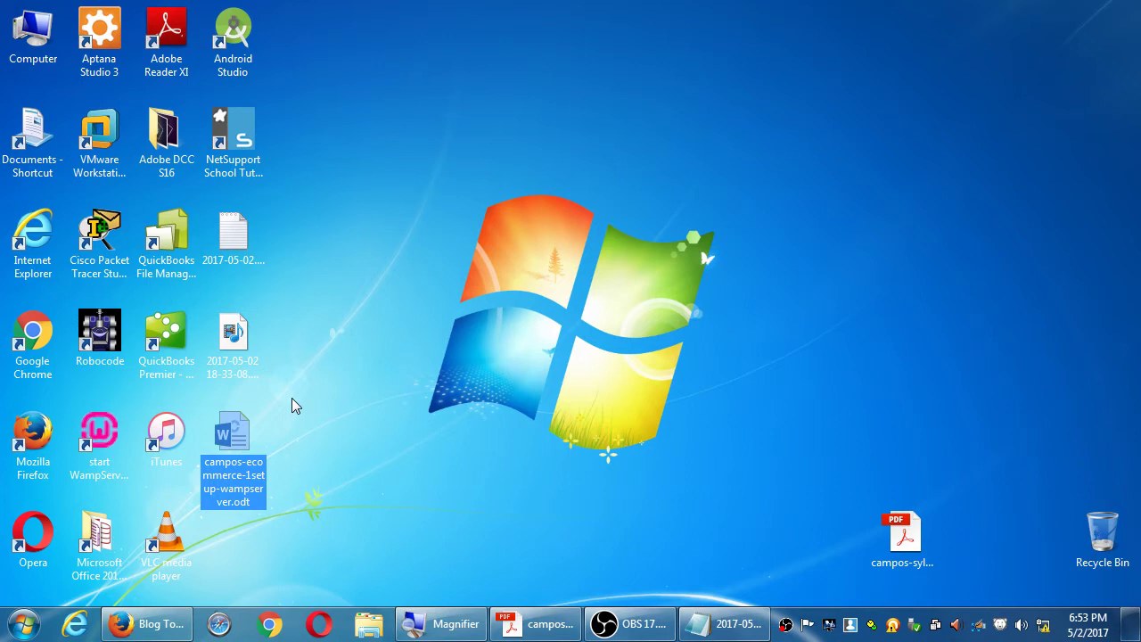
double_click(237, 435)
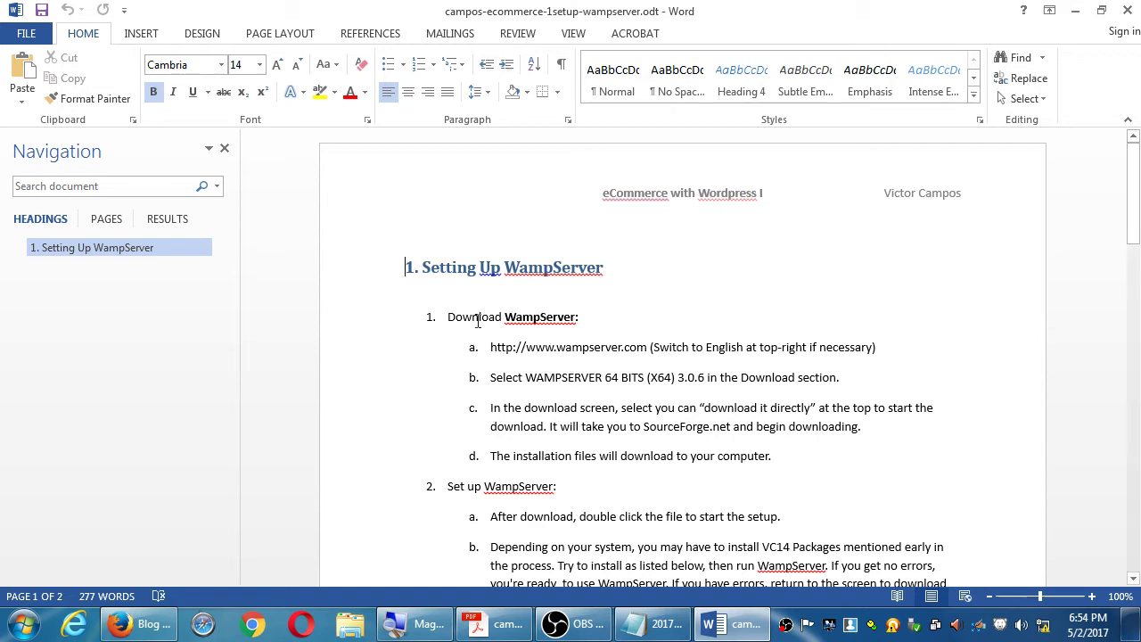
left_click_drag(471, 317, 589, 326)
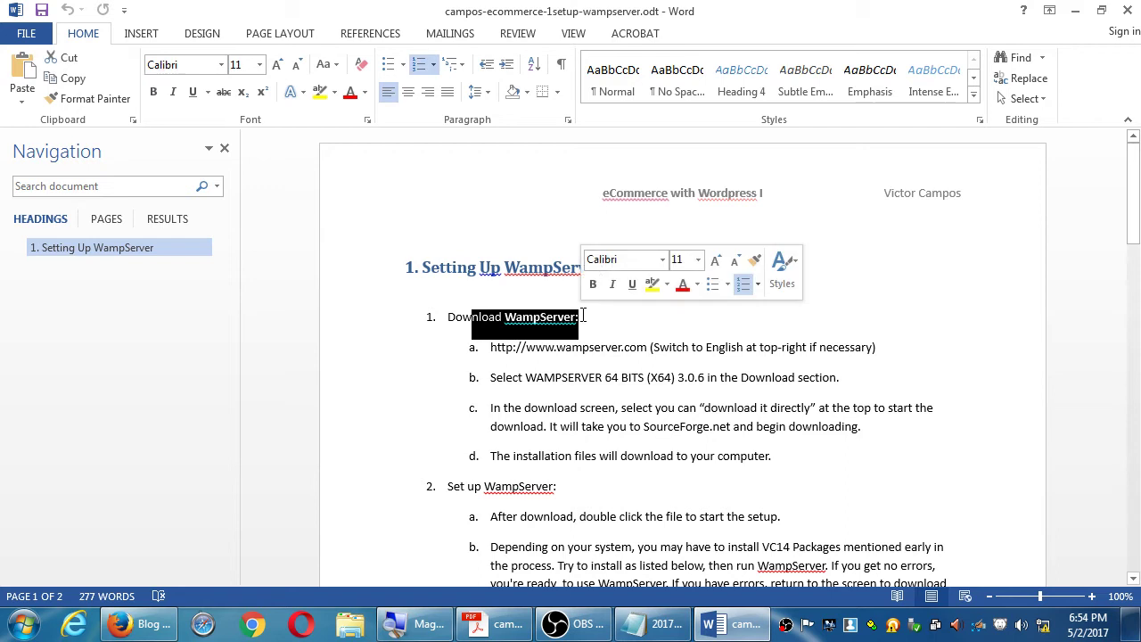
left_click(608, 350)
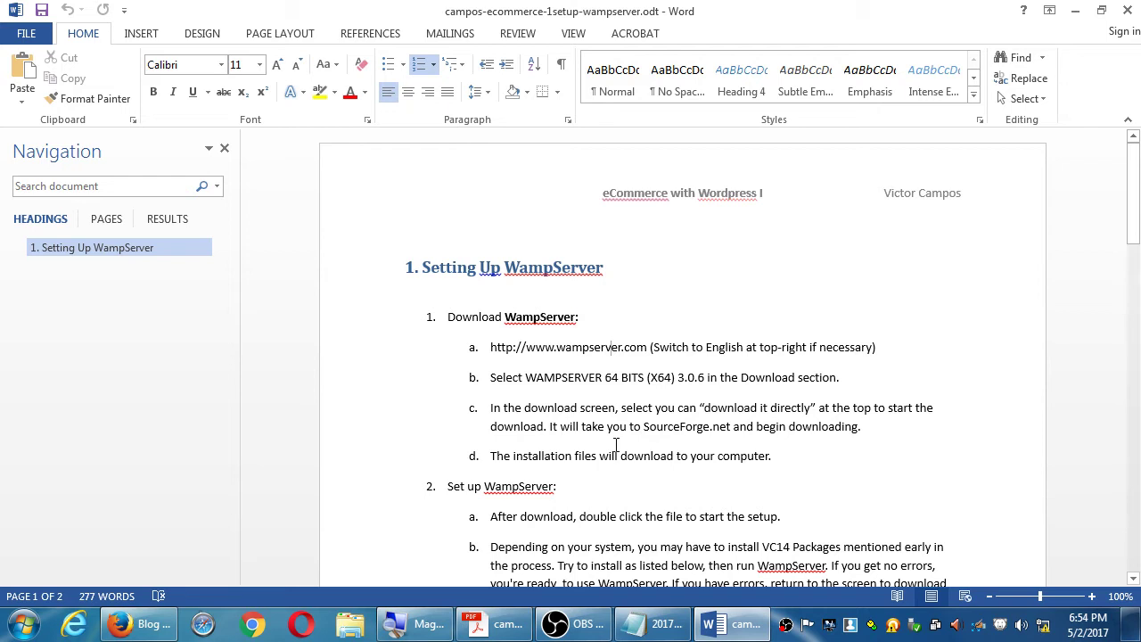
Step: Go to the instructor's WordPress folder on the classroom data (Z:) drive and create a new folder named "Mac"
key("super+d")
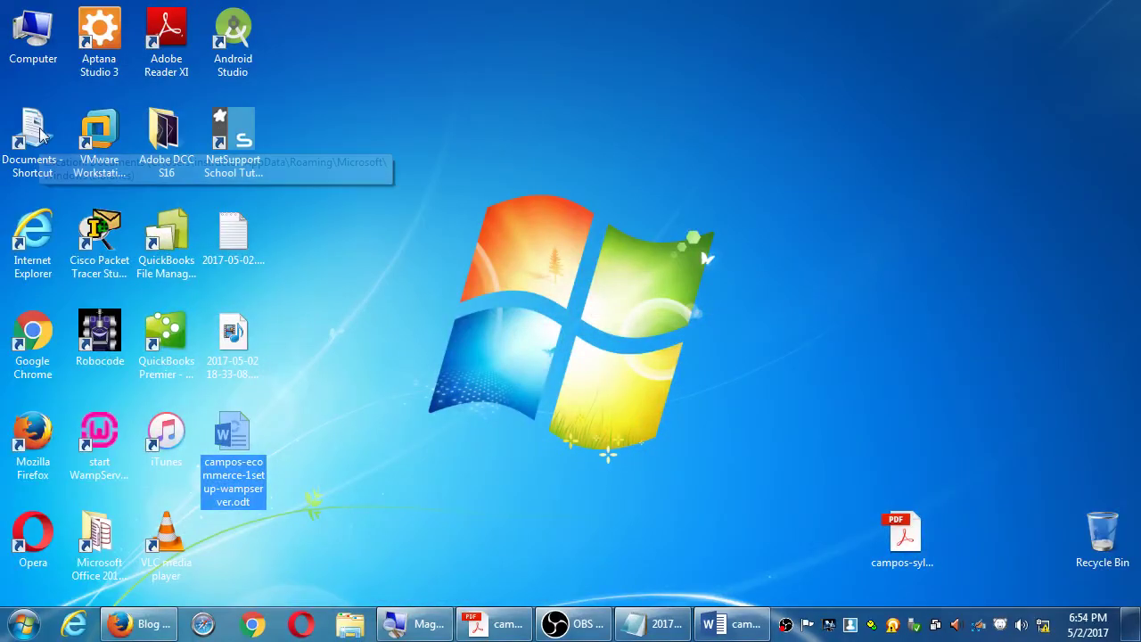
double_click(33, 35)
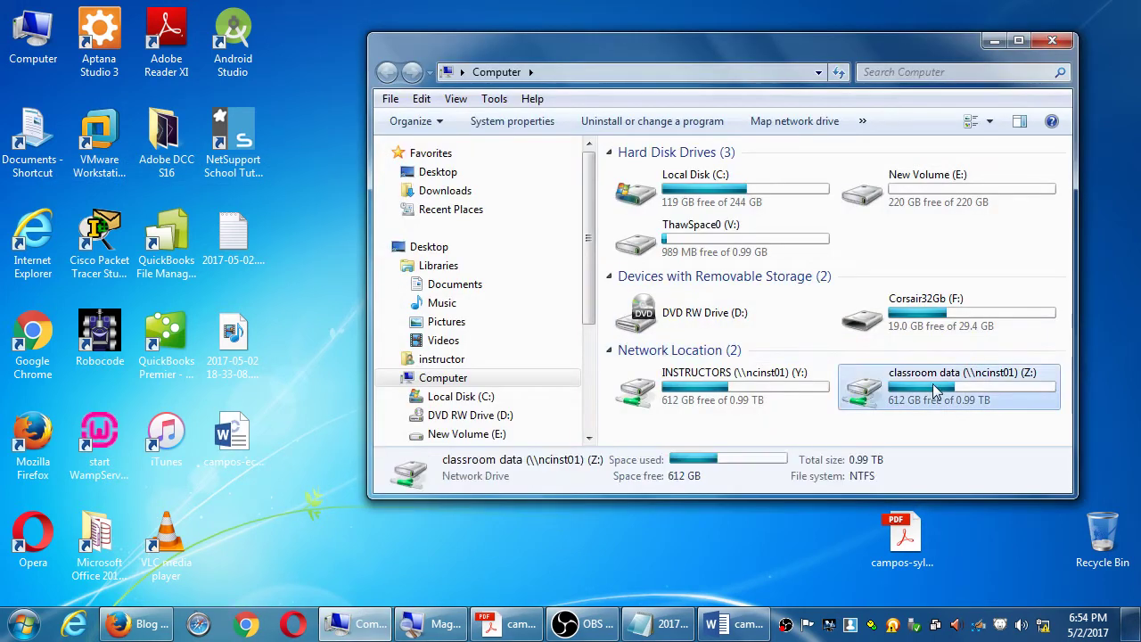
double_click(934, 392)
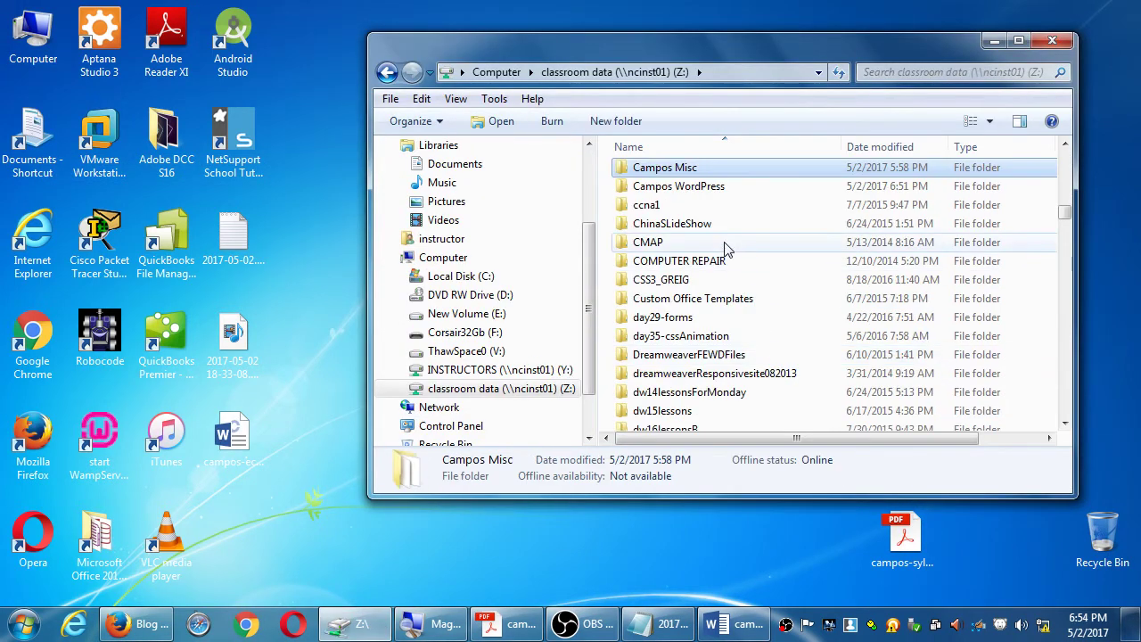
double_click(704, 186)
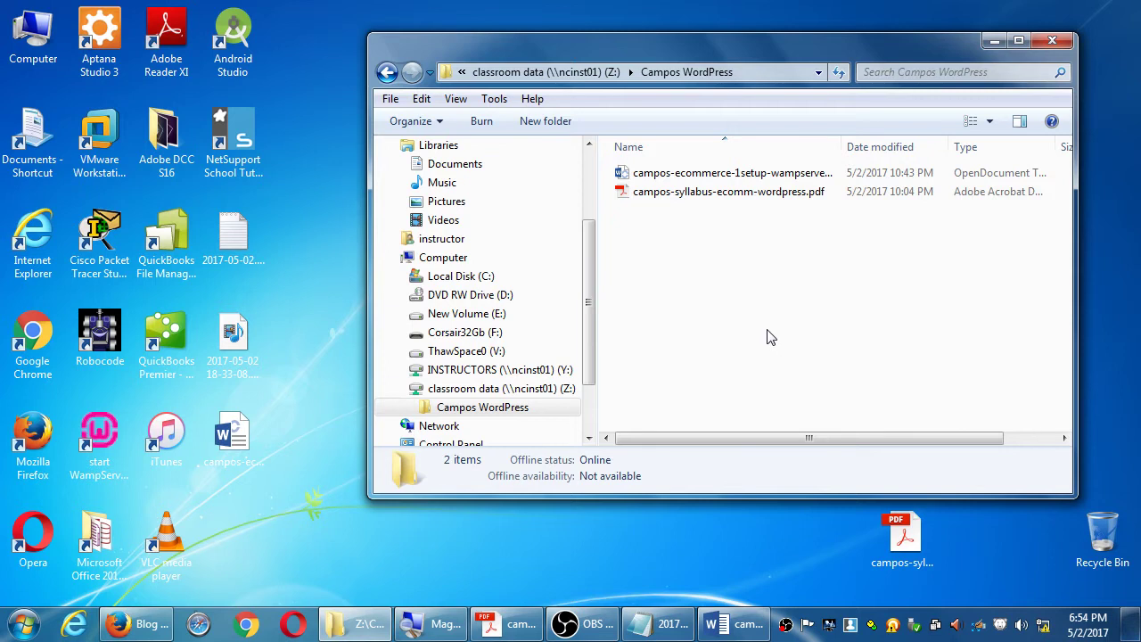
key("ctrl+shift+n")
type("Mac")
key("Return")
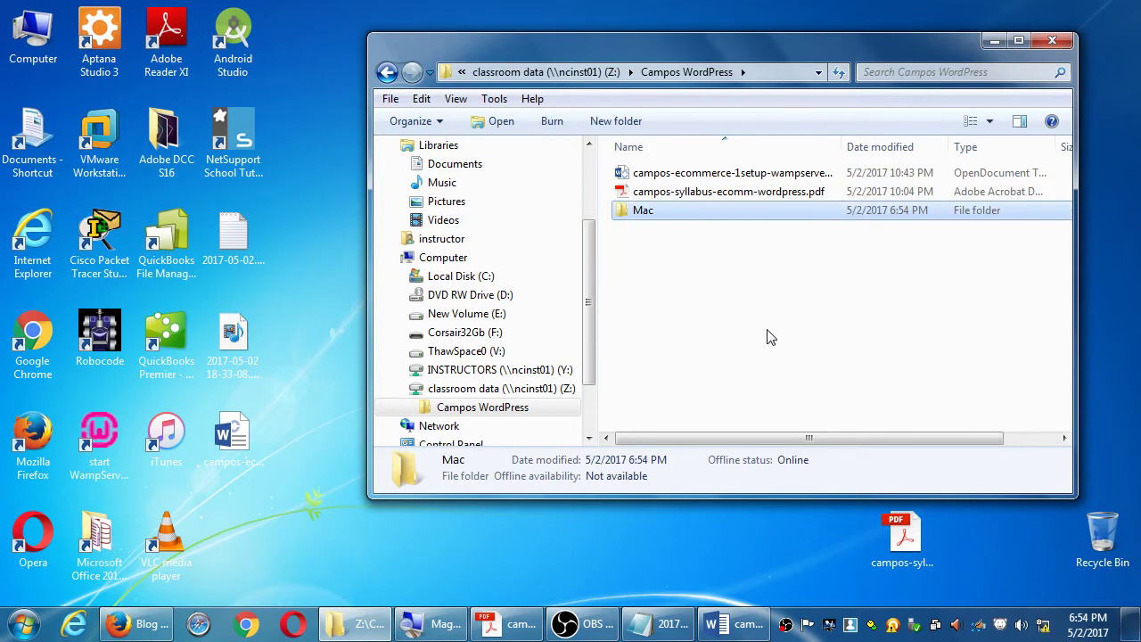
Step: Move the file window aside and open the Mac folder of "2017-05 2WordPress 8820E" on Corsair32Gb (F:) in a second window
left_click_drag(696, 43, 811, 39)
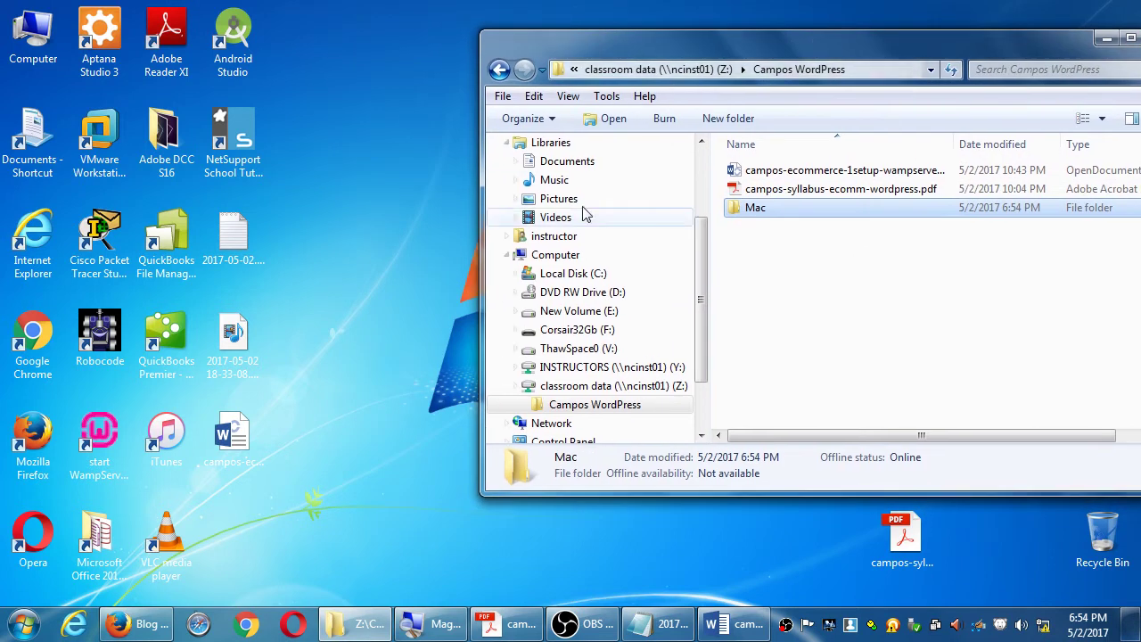
double_click(33, 40)
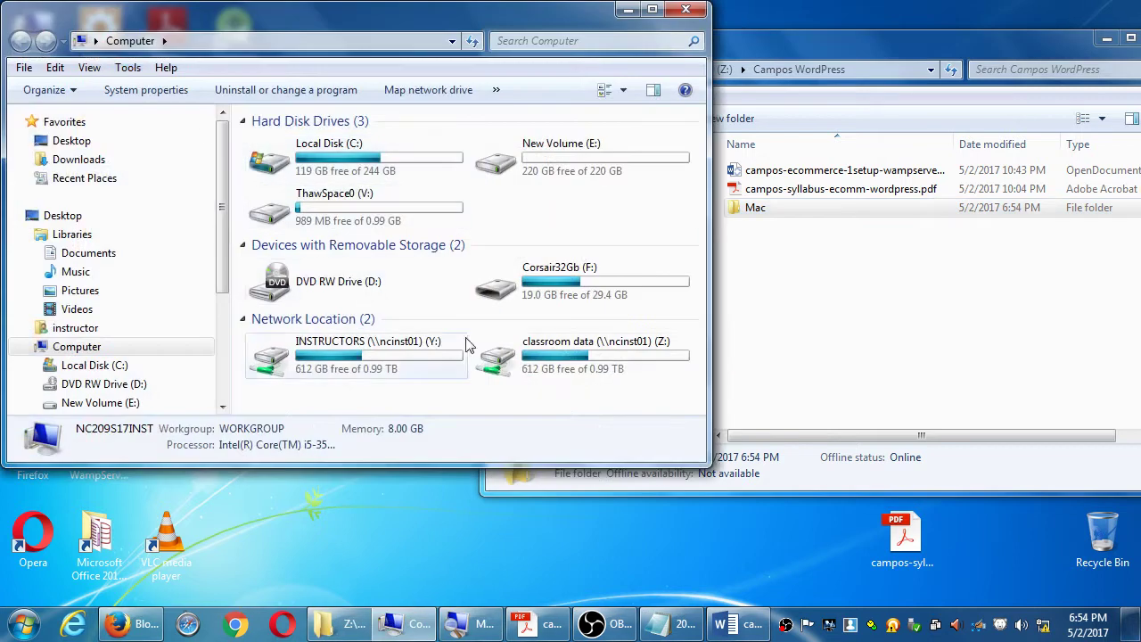
double_click(494, 283)
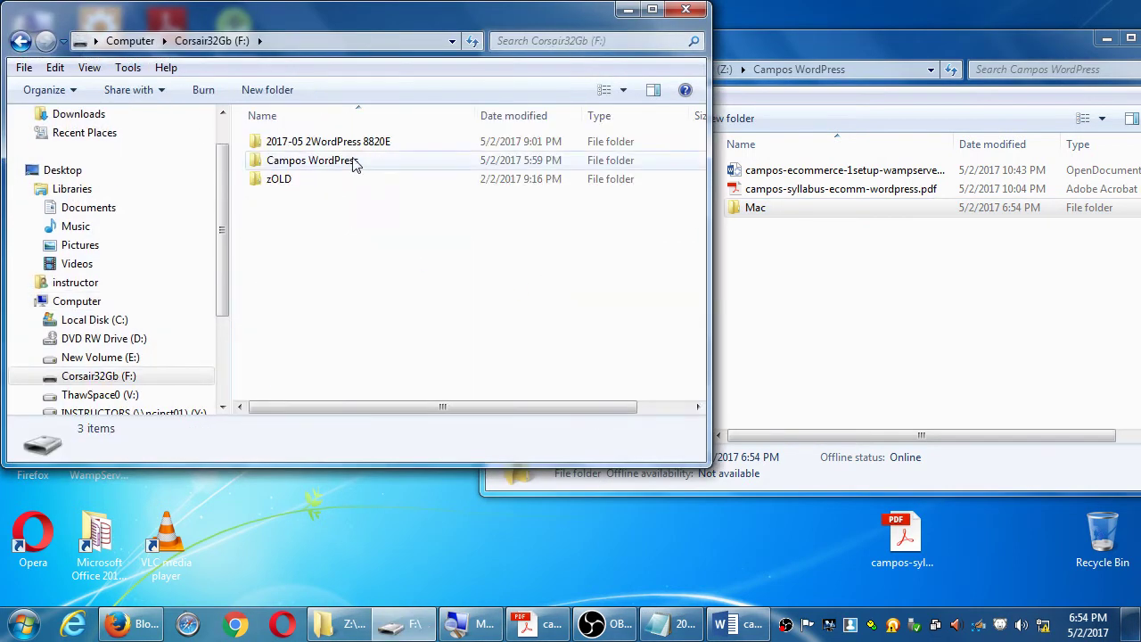
double_click(328, 141)
double_click(285, 141)
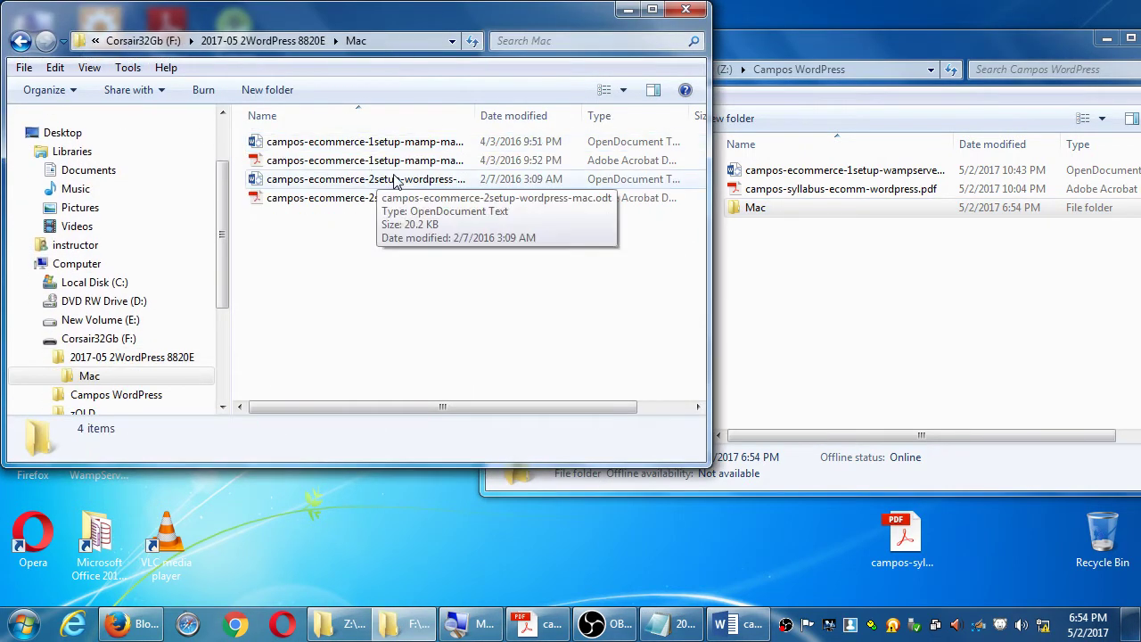
Step: Copy the Mac setup material into the new Mac folder on Z:, close the F: window, and reposition the remaining window
left_click_drag(369, 143, 743, 217)
left_click(685, 9)
left_click_drag(730, 51, 345, 101)
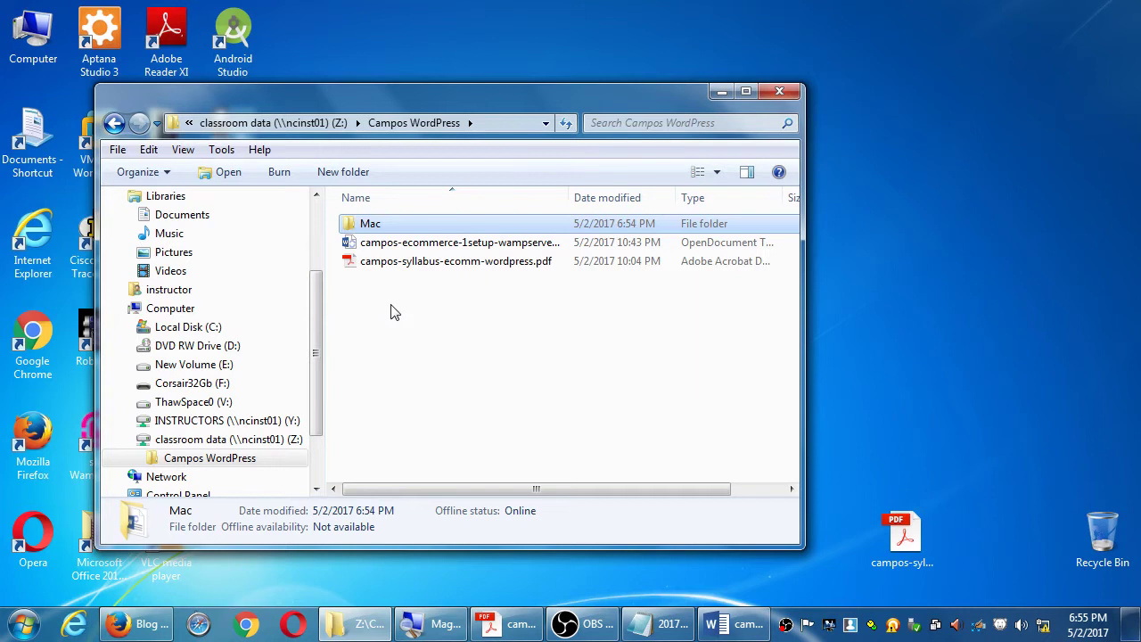
Step: Switch to the WampServer setup document in Word, close the Navigation pane, and read the instructions through section 3
left_click(726, 624)
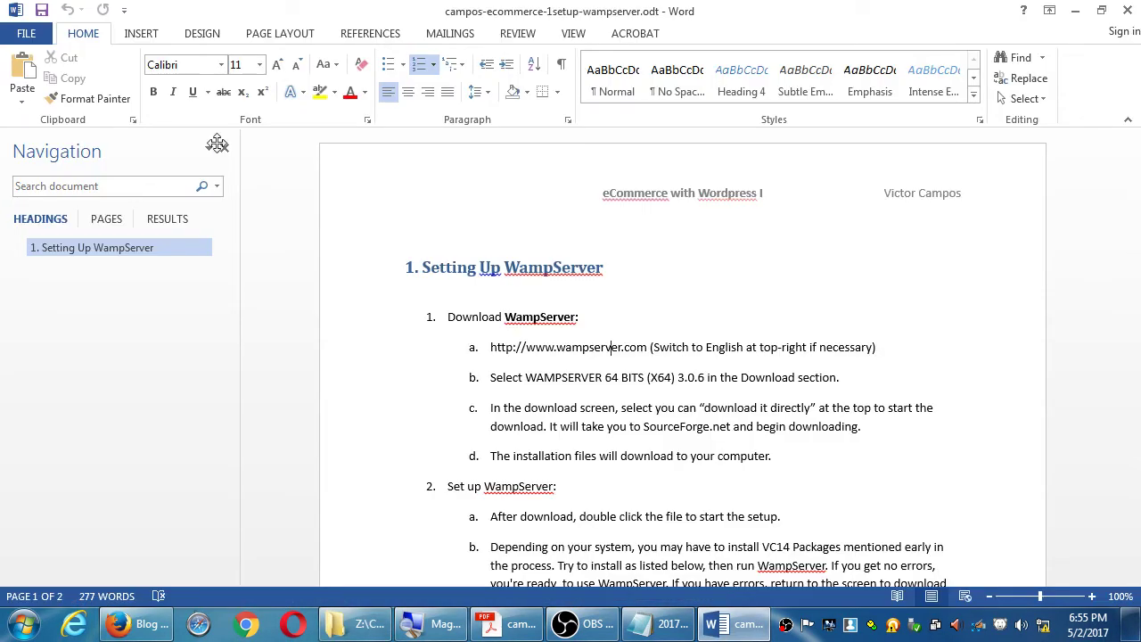
left_click(224, 148)
scroll(352, 352, "down", 2)
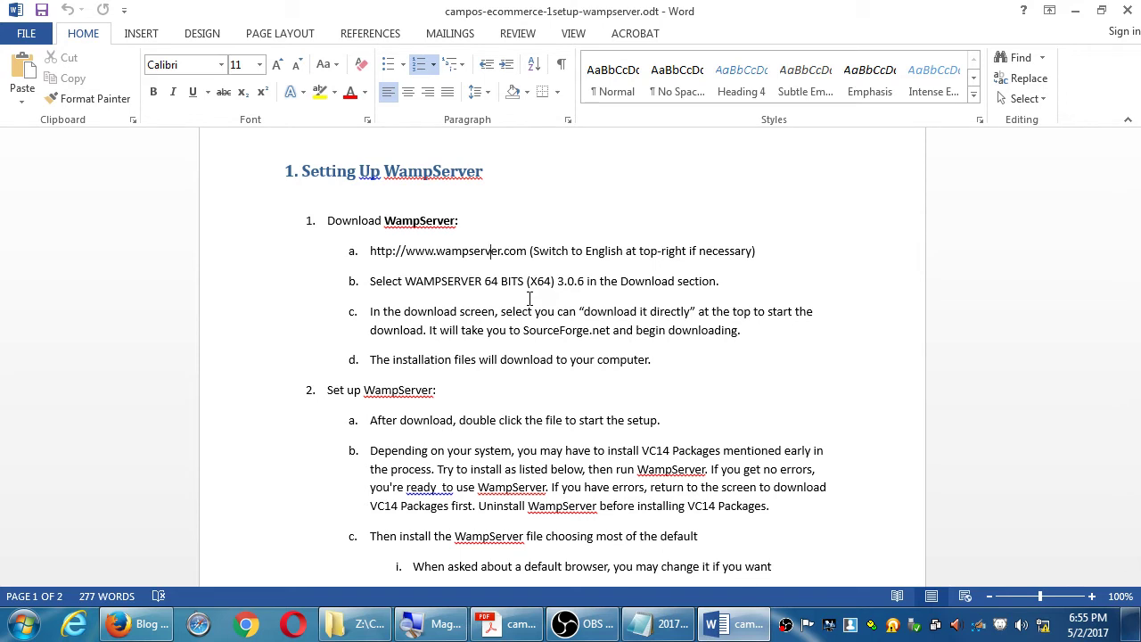
scroll(533, 294, "down", 5)
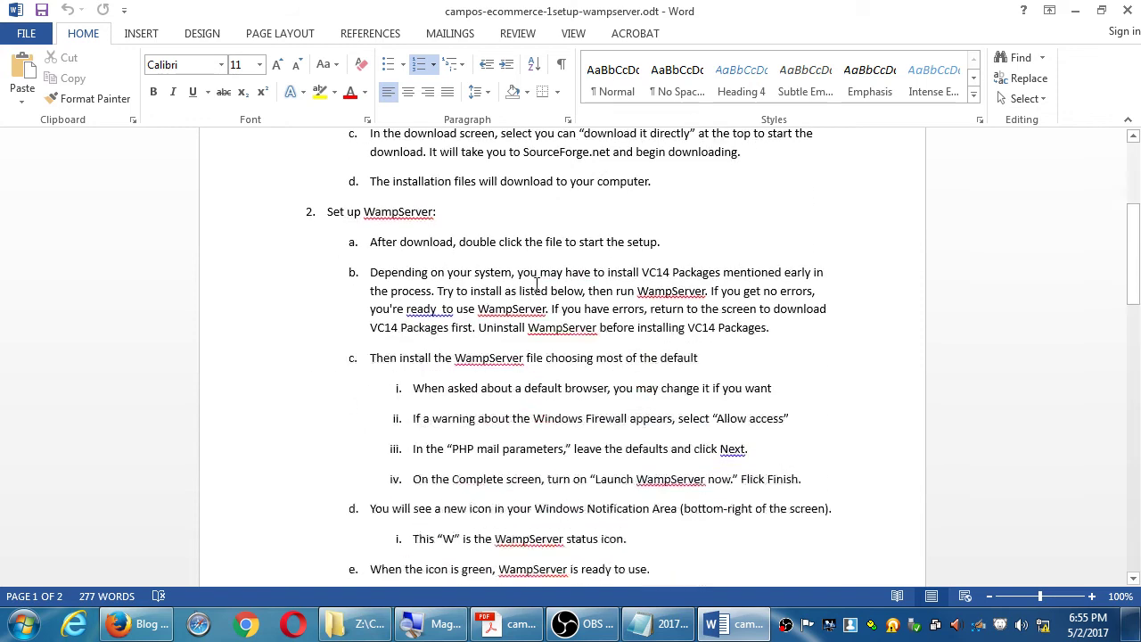
scroll(537, 283, "down", 3)
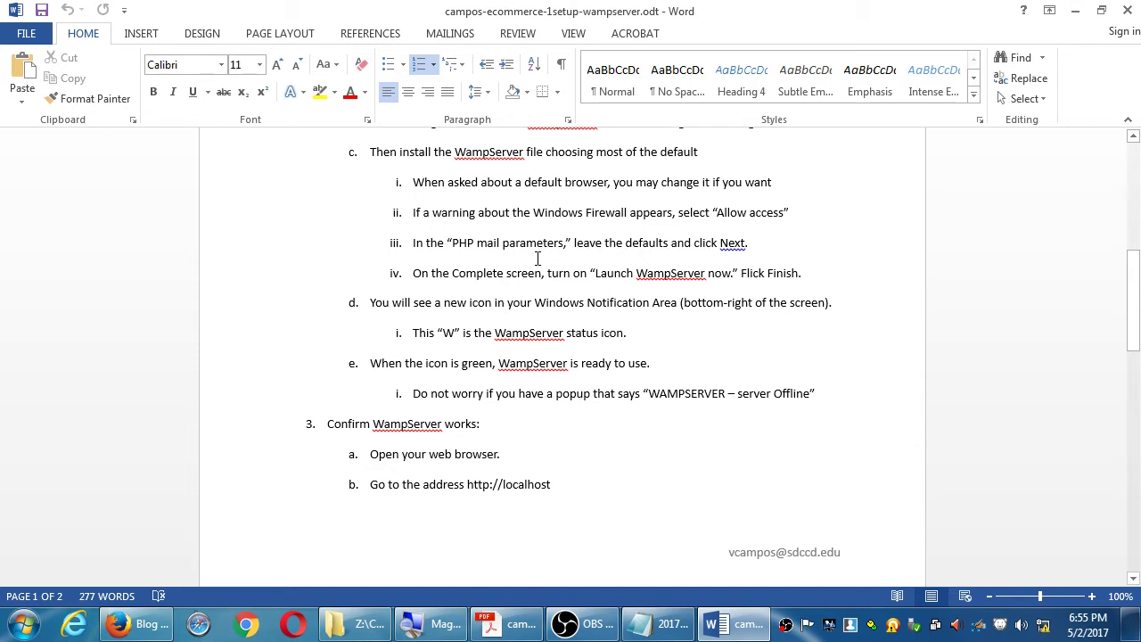
Step: Show the desktop, start WampServer64, and open the Localhost page from its notification icon
key("super+d")
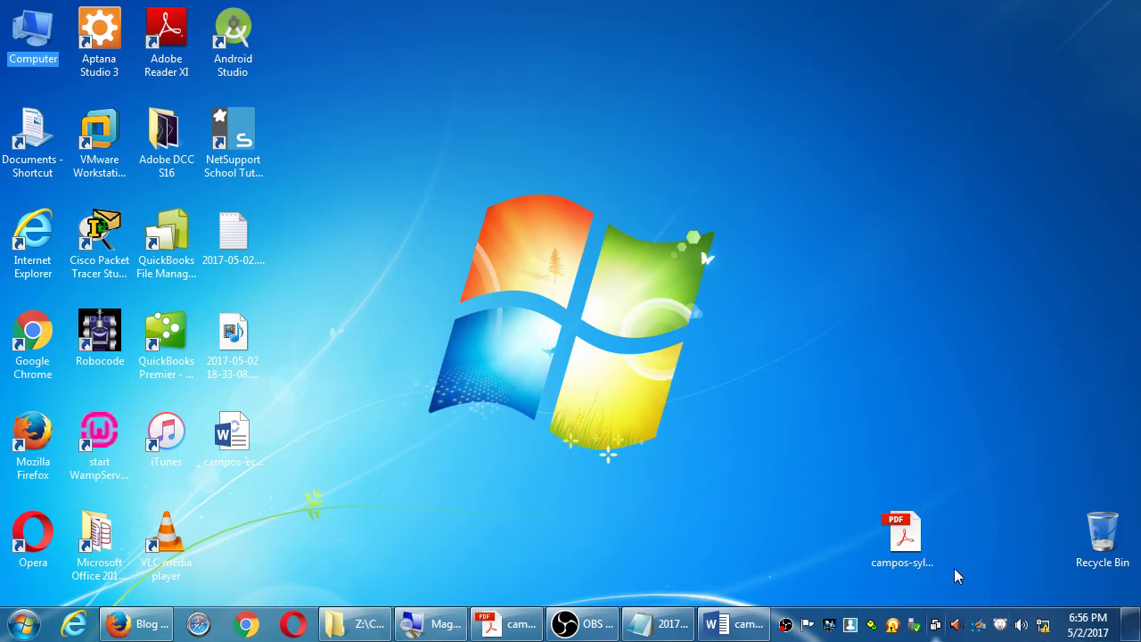
double_click(99, 431)
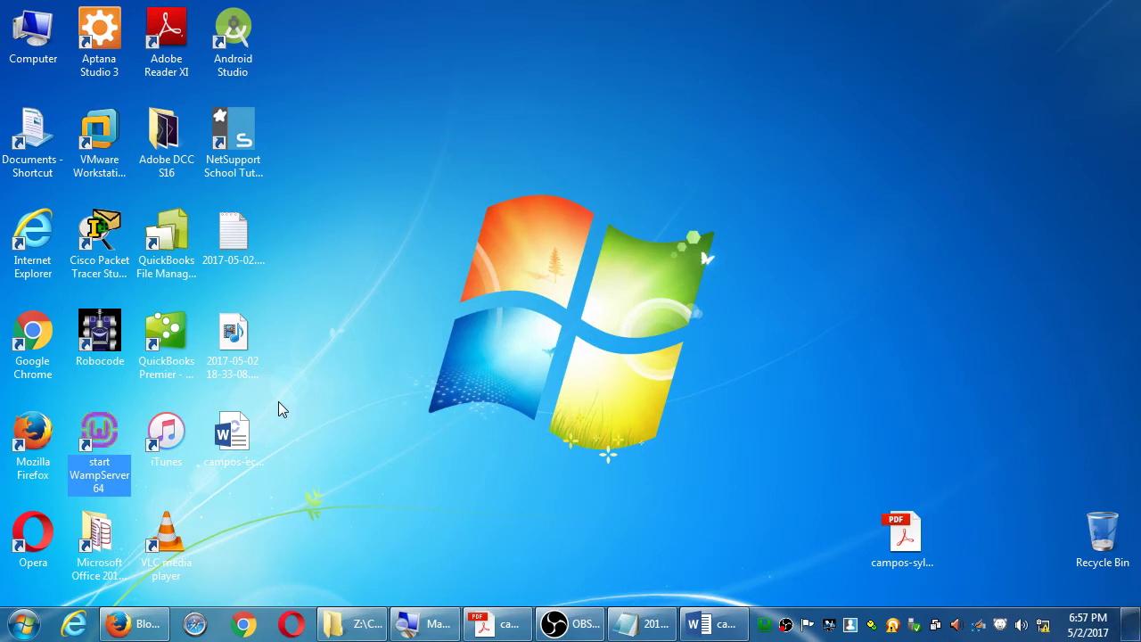
left_click(764, 625)
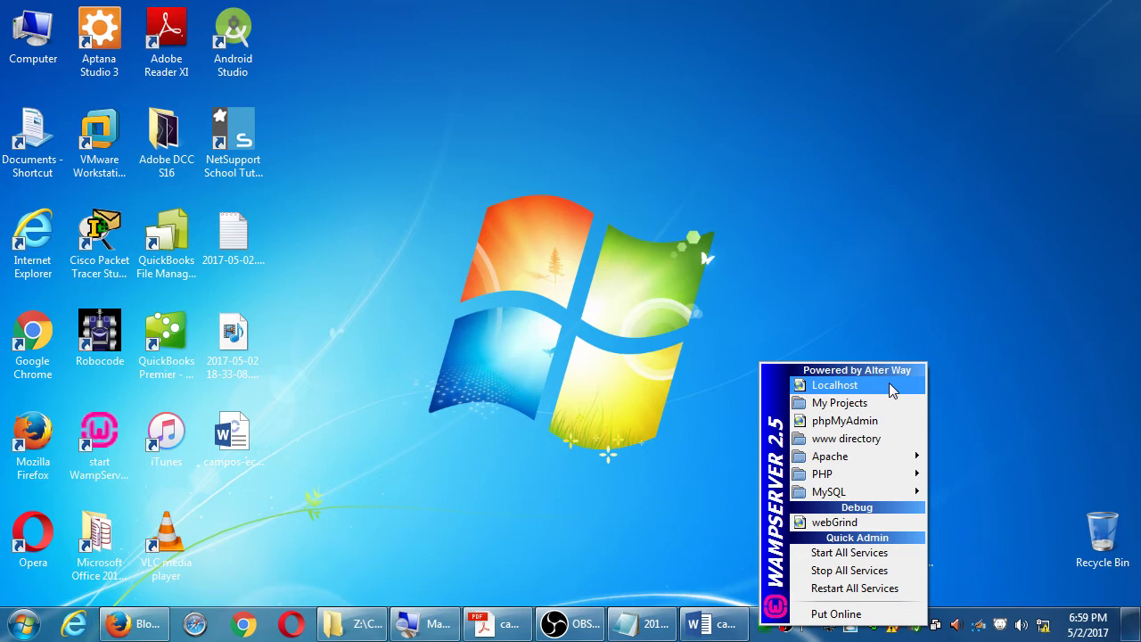
left_click(889, 385)
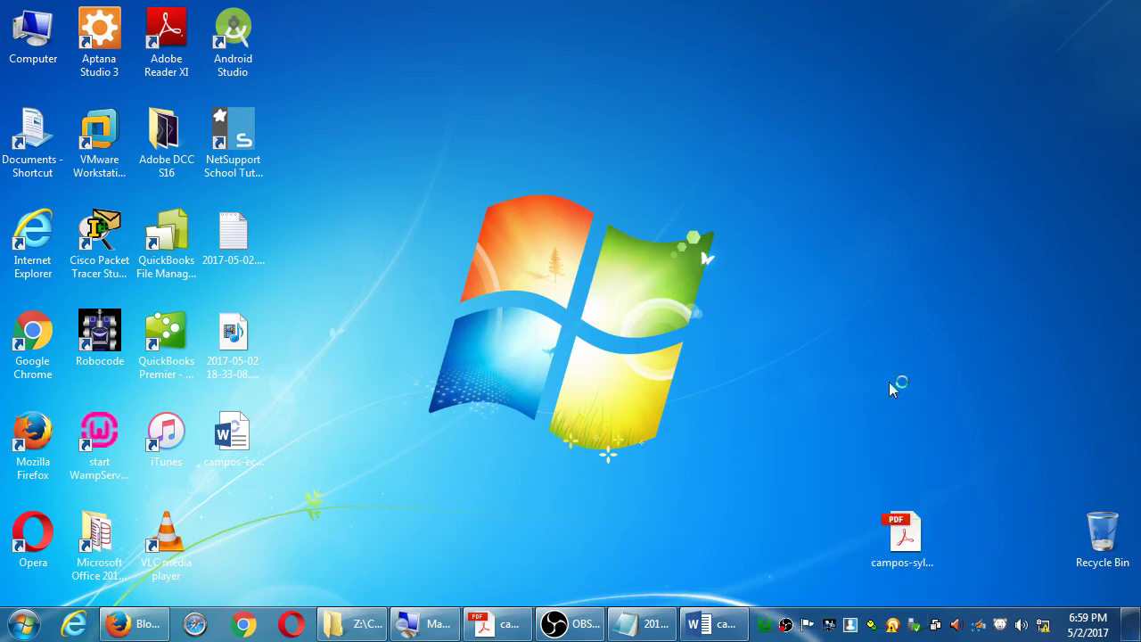
Step: Close the course syllabus PDF and return to the WampServer setup document in Word
left_click(496, 624)
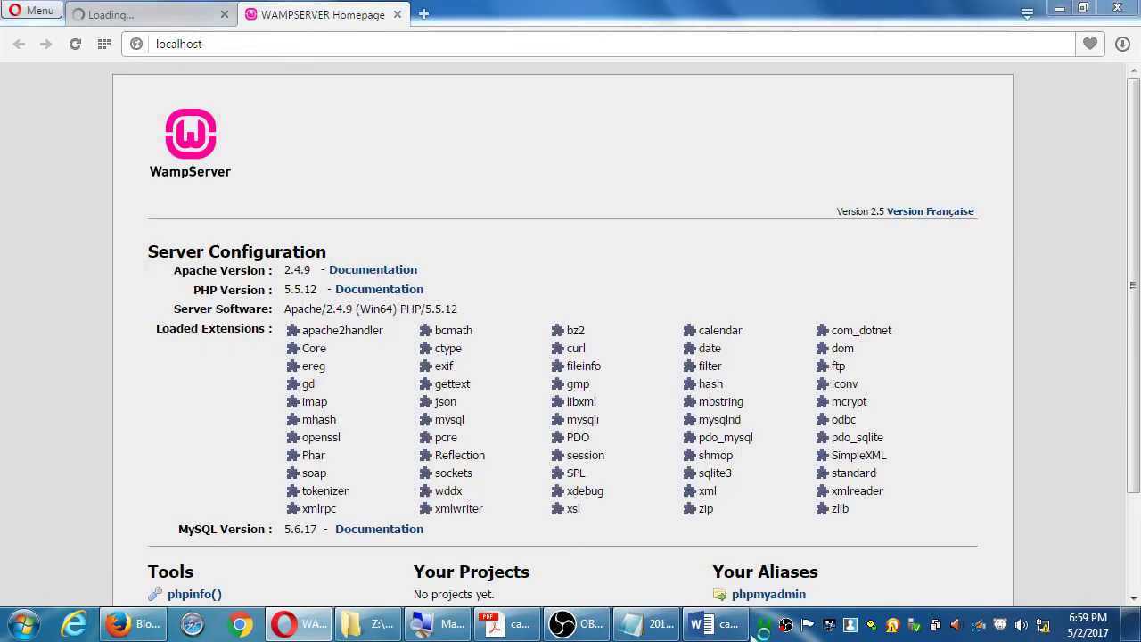
left_click(747, 631)
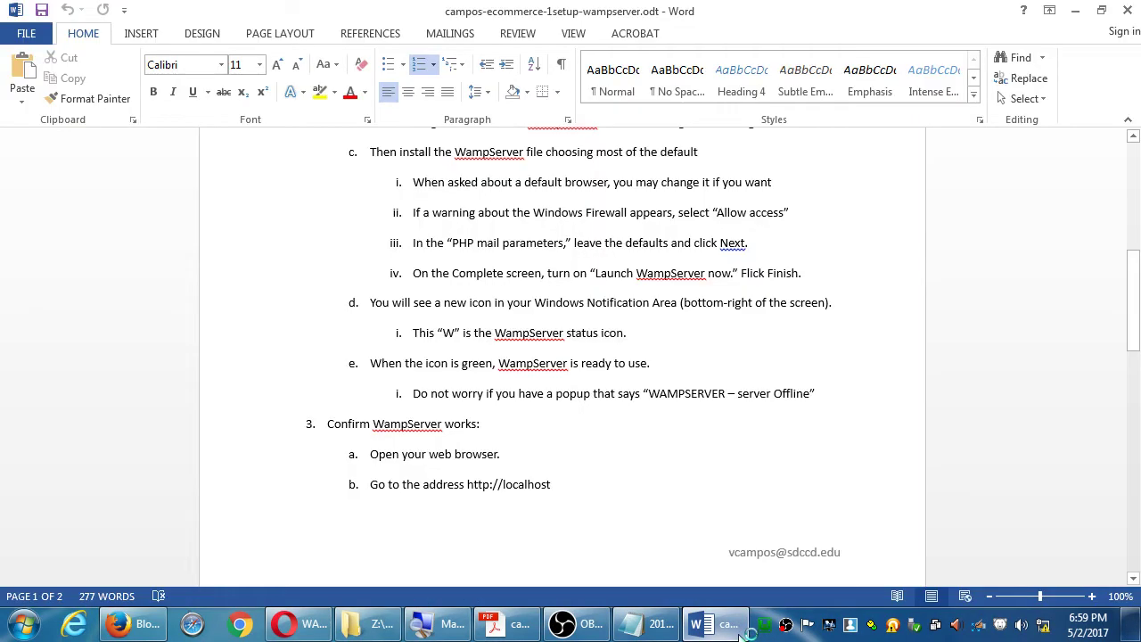
left_click(504, 624)
left_click(1059, 8)
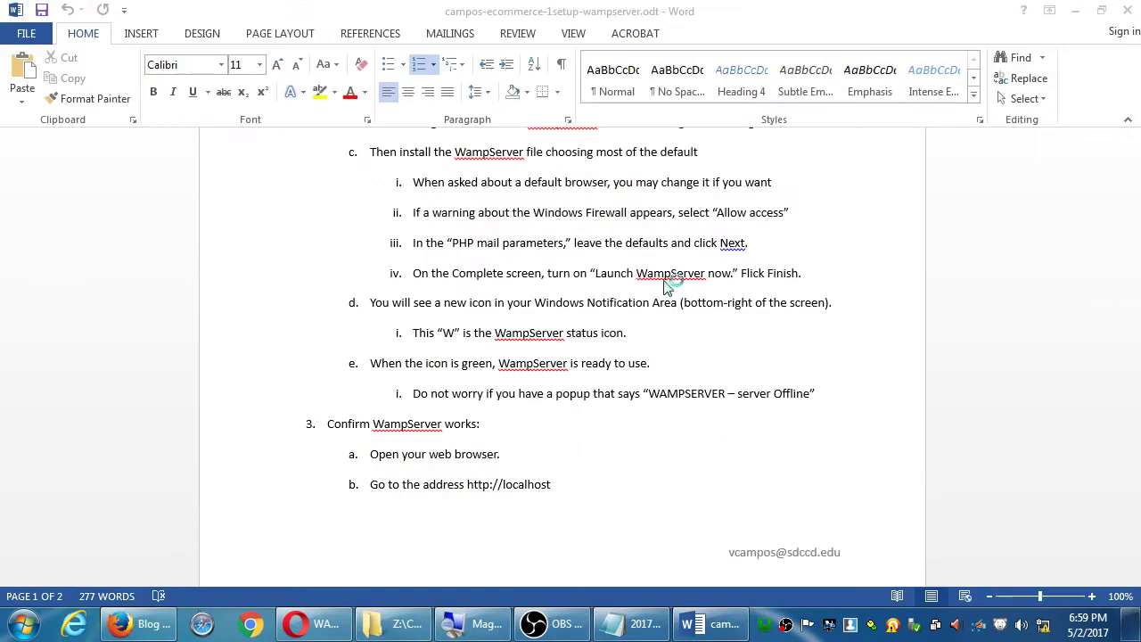
Step: Review the "Confirm WampServer works" instructions in Word and switch to the WampServer homepage at localhost in Opera
scroll(517, 221, "down", 1)
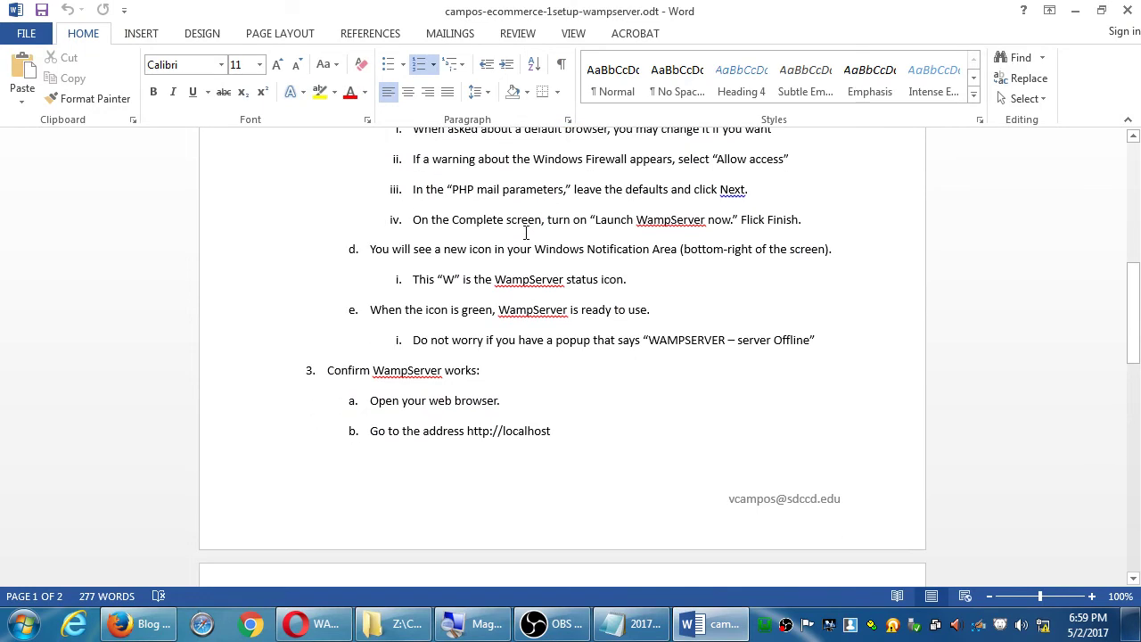
scroll(526, 232, "up", 1)
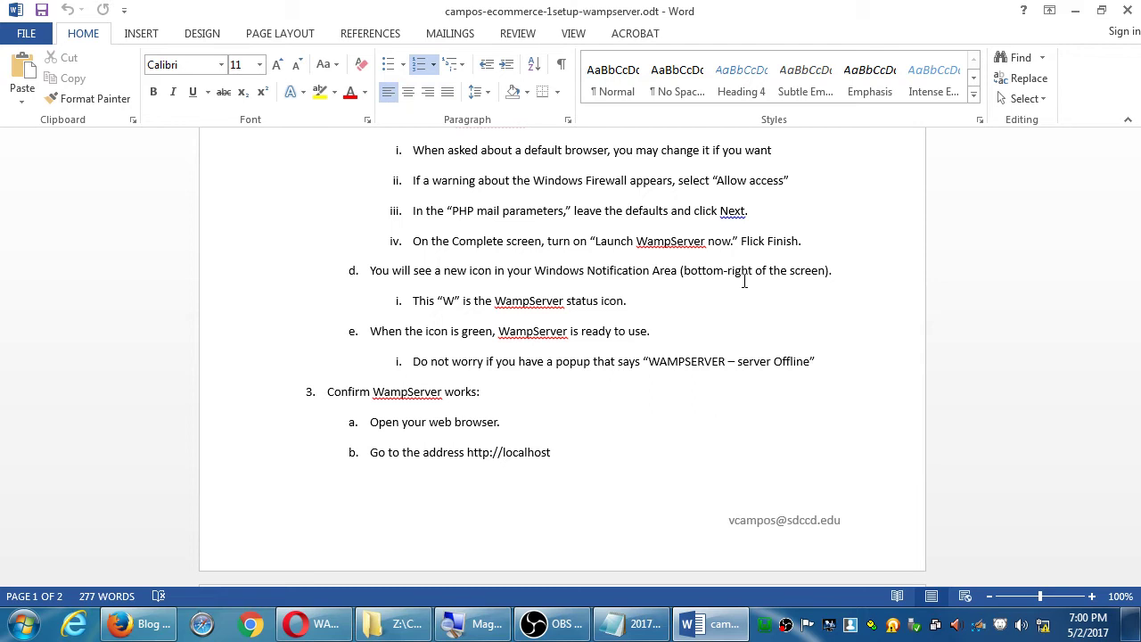
key("alt+Tab")
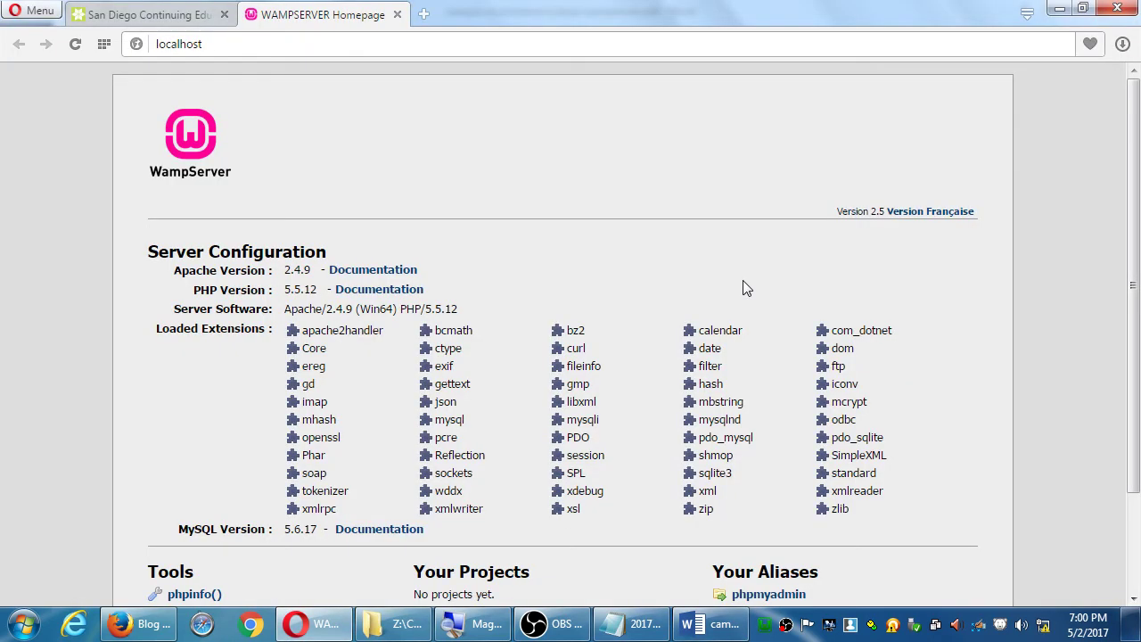
scroll(736, 307, "down", 3)
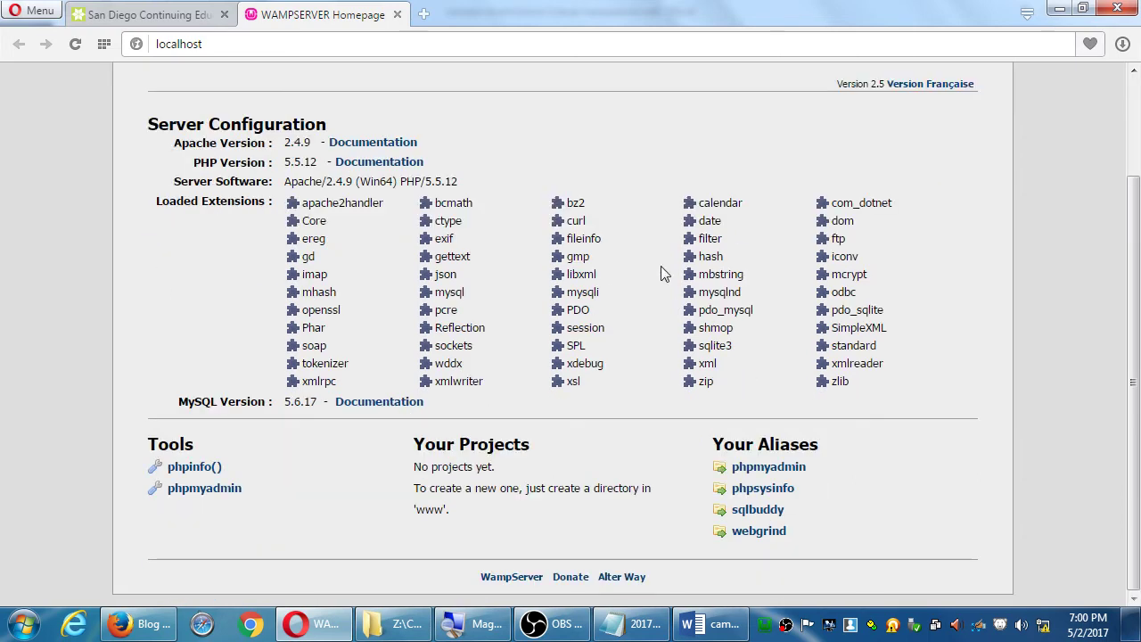
scroll(753, 250, "up", 3)
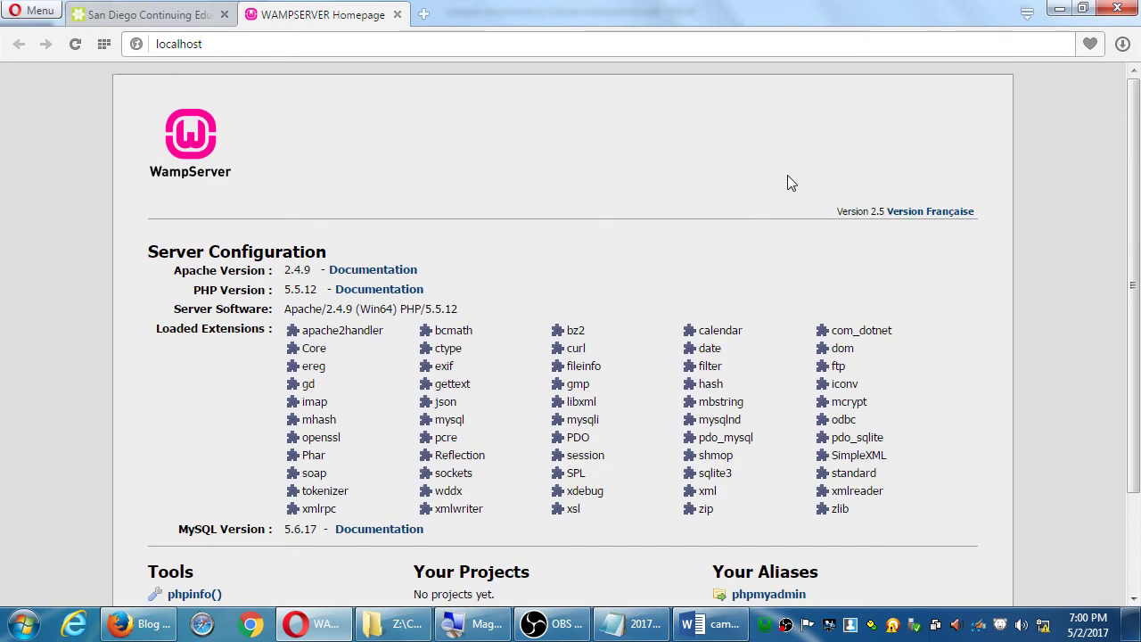
left_click(704, 624)
scroll(620, 517, "down", 2)
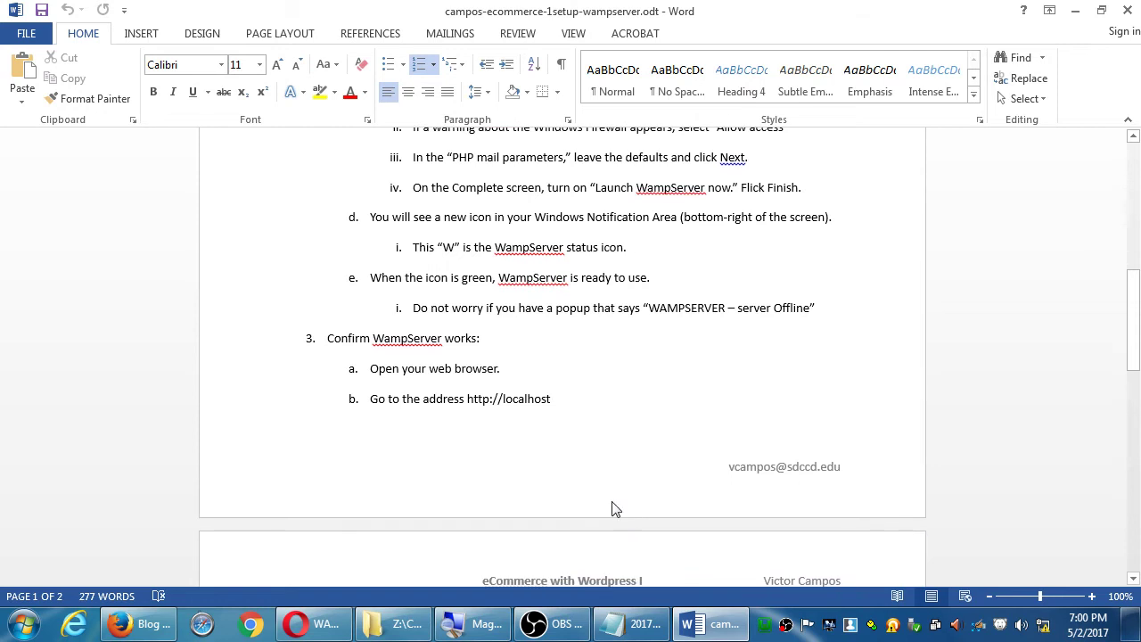
scroll(548, 441, "down", 2)
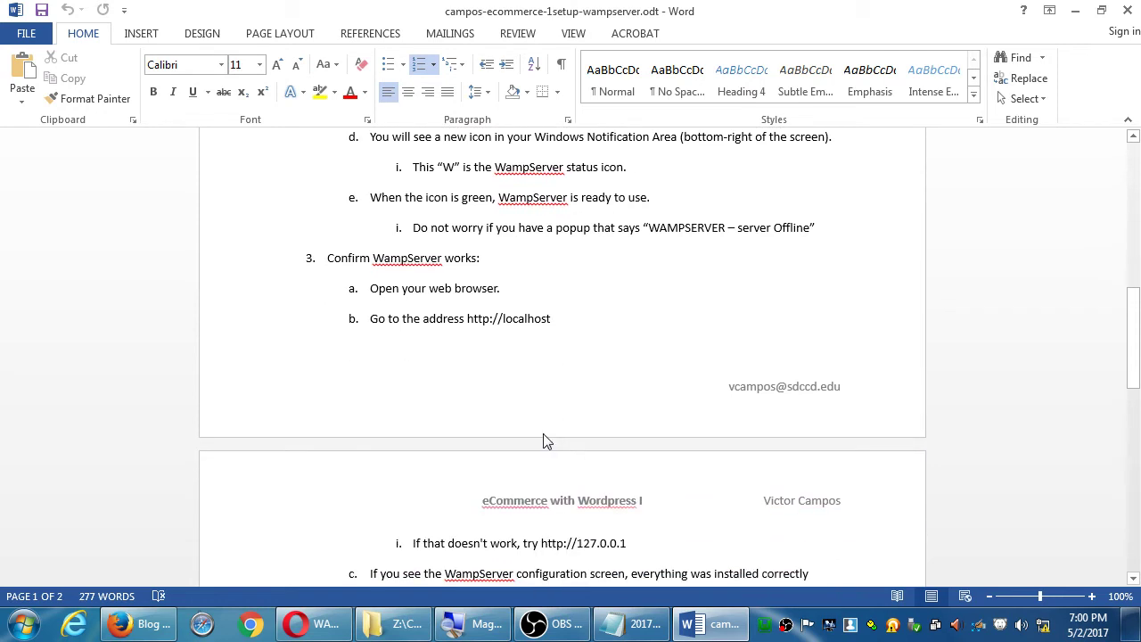
left_click(518, 322)
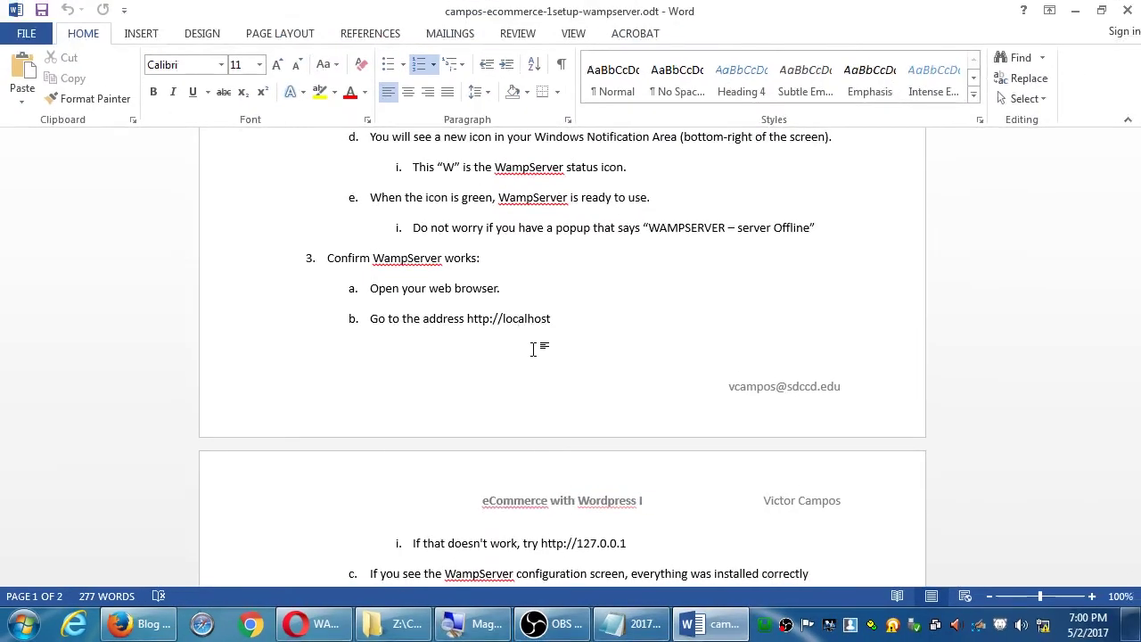
left_click(1075, 10)
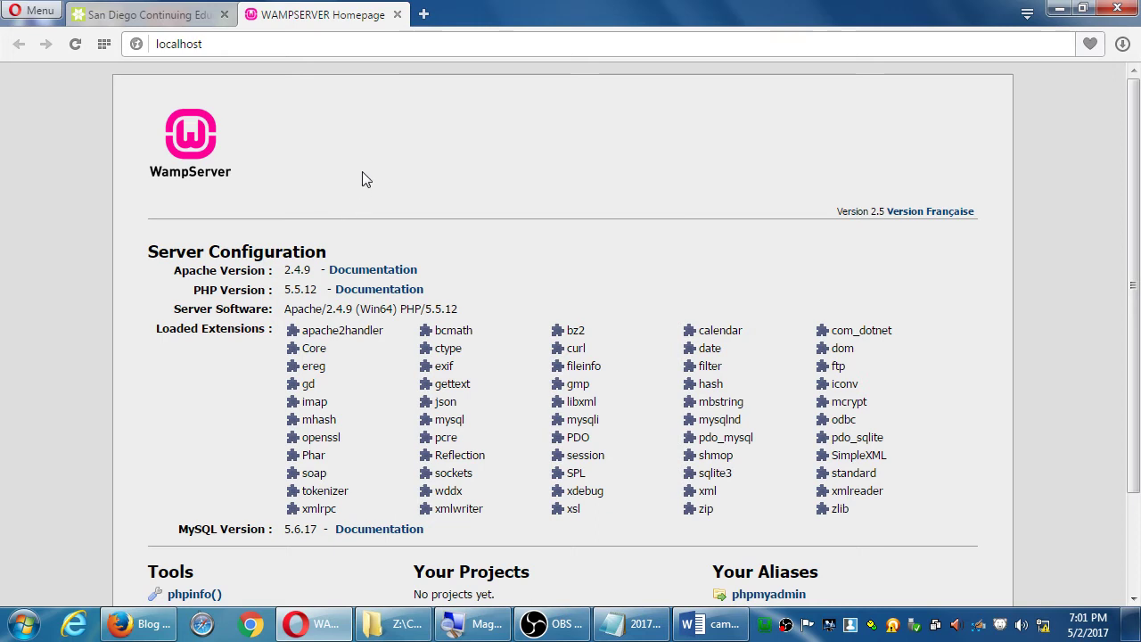
scroll(362, 174, "down", 3)
scroll(362, 174, "up", 3)
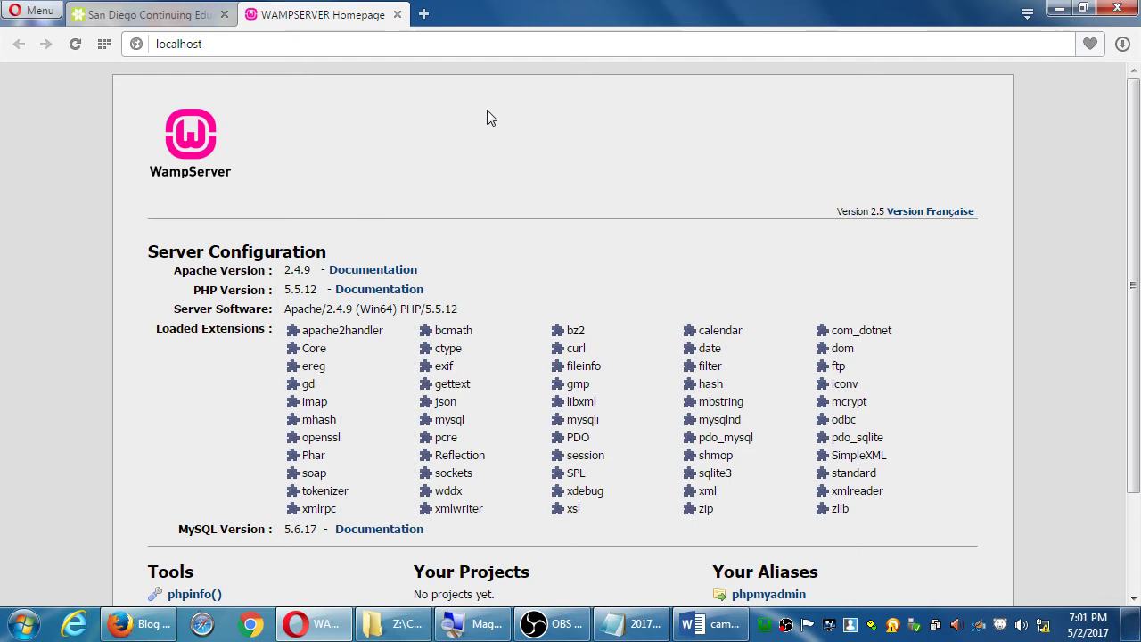
left_click(1056, 9)
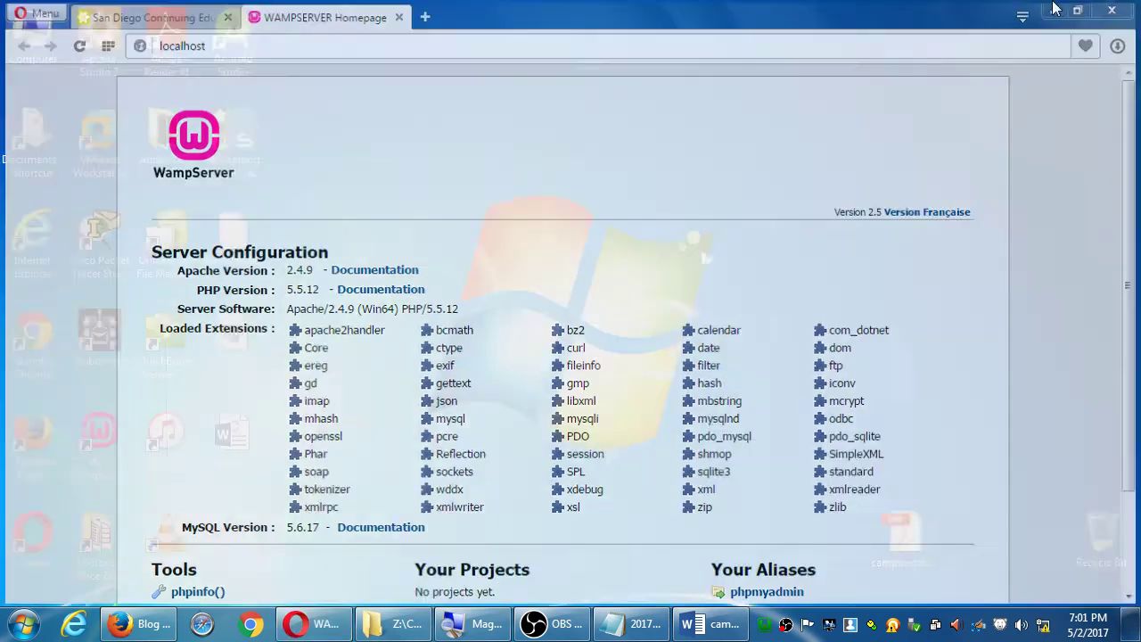
left_click(684, 628)
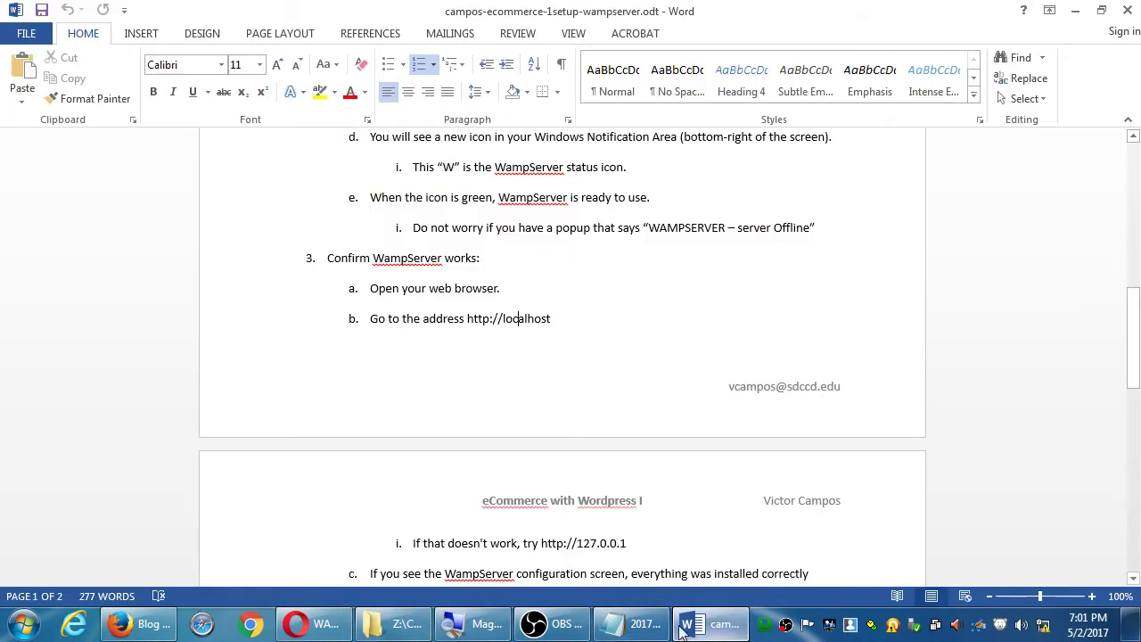
scroll(555, 421, "down", 3)
scroll(606, 461, "up", 1)
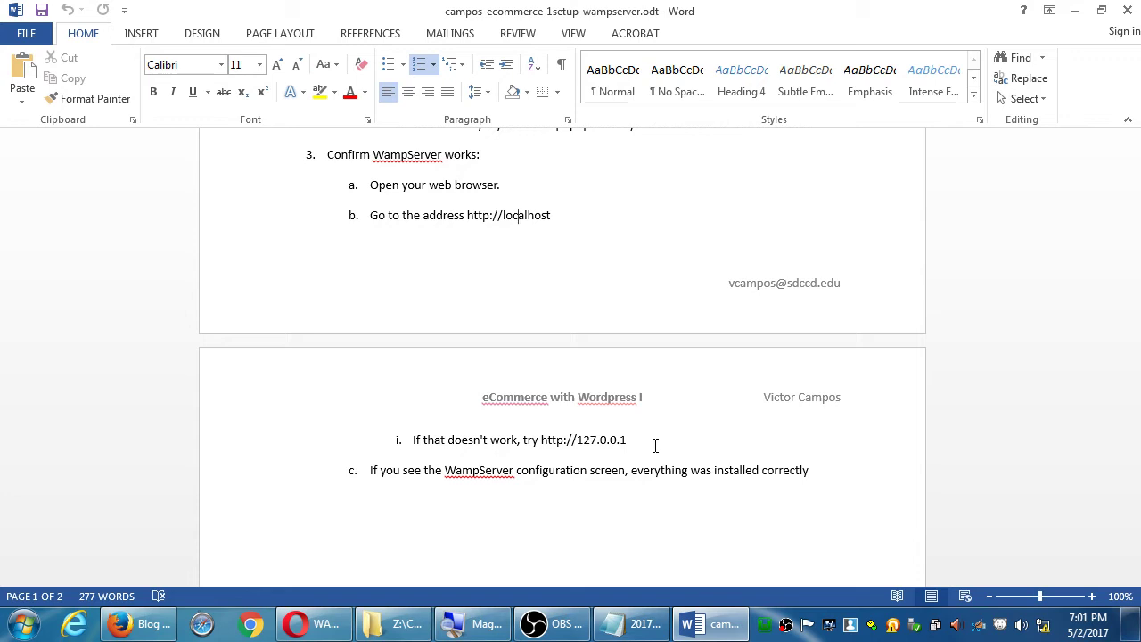
left_click_drag(542, 440, 628, 440)
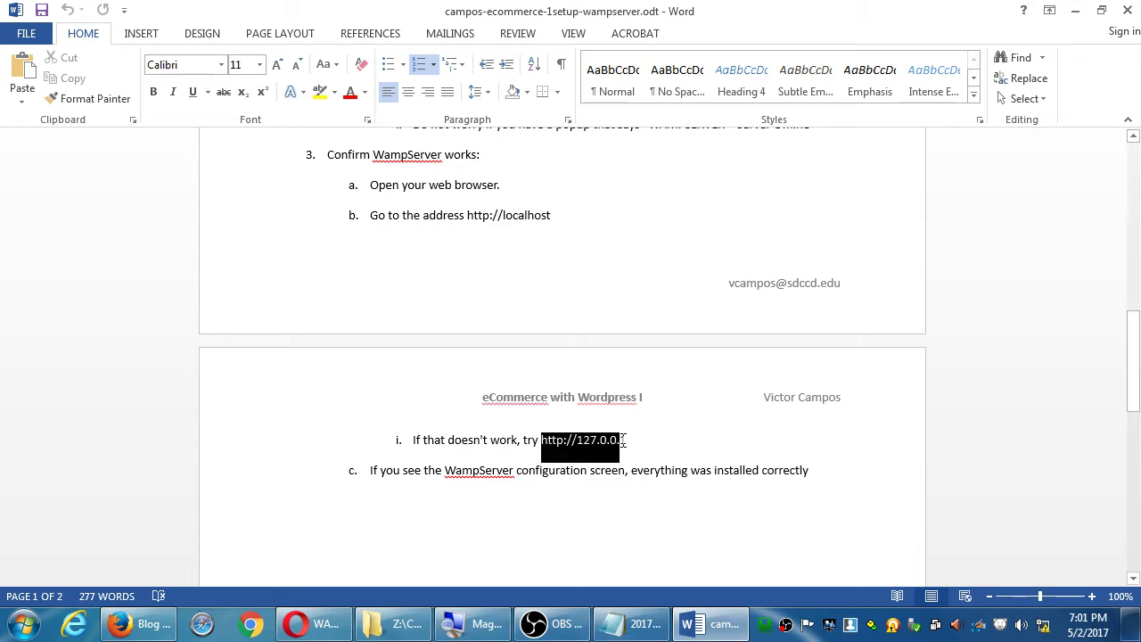
left_click(644, 439)
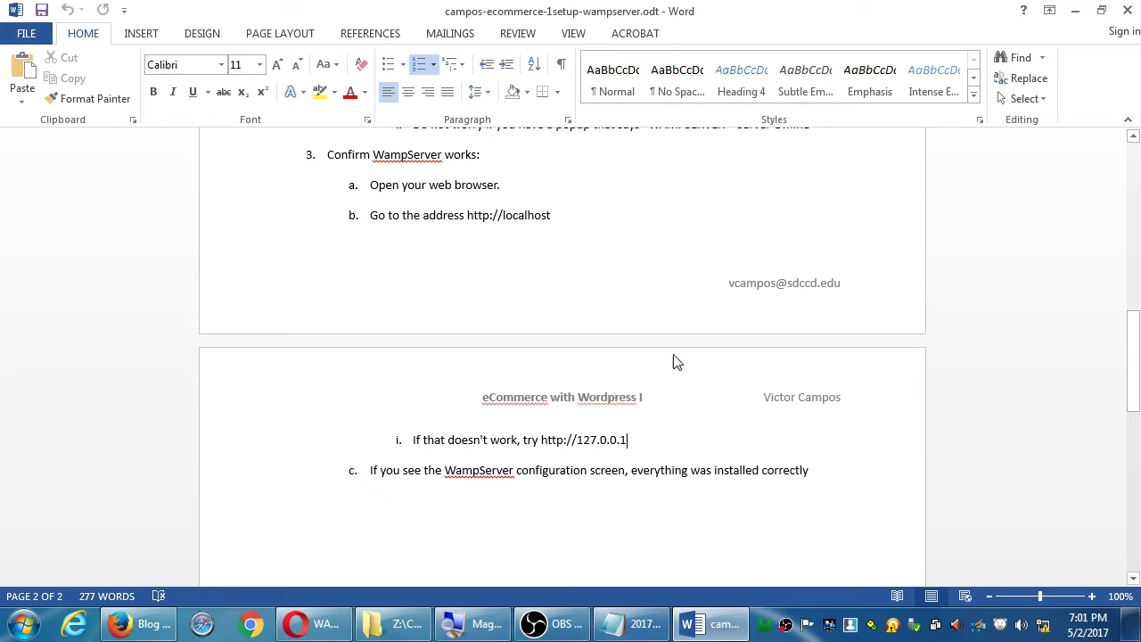
Step: Review the WampServer setup document from the download section through the confirmation section and close it
scroll(675, 365, "up", 1)
scroll(675, 370, "up", 1)
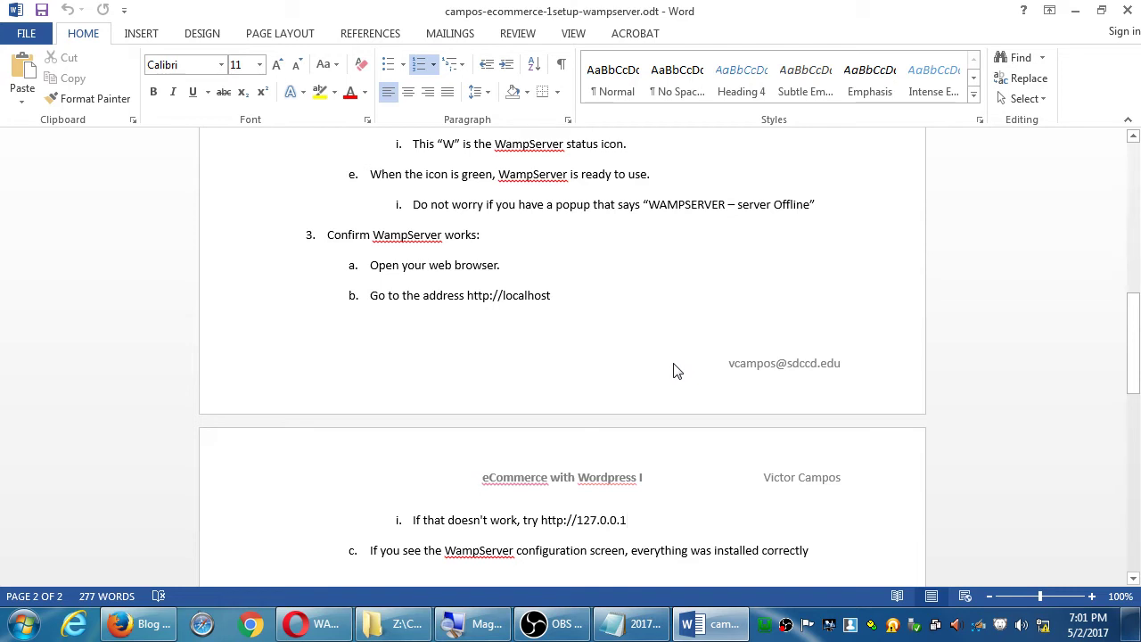
scroll(675, 367, "down", 2)
scroll(675, 363, "up", 13)
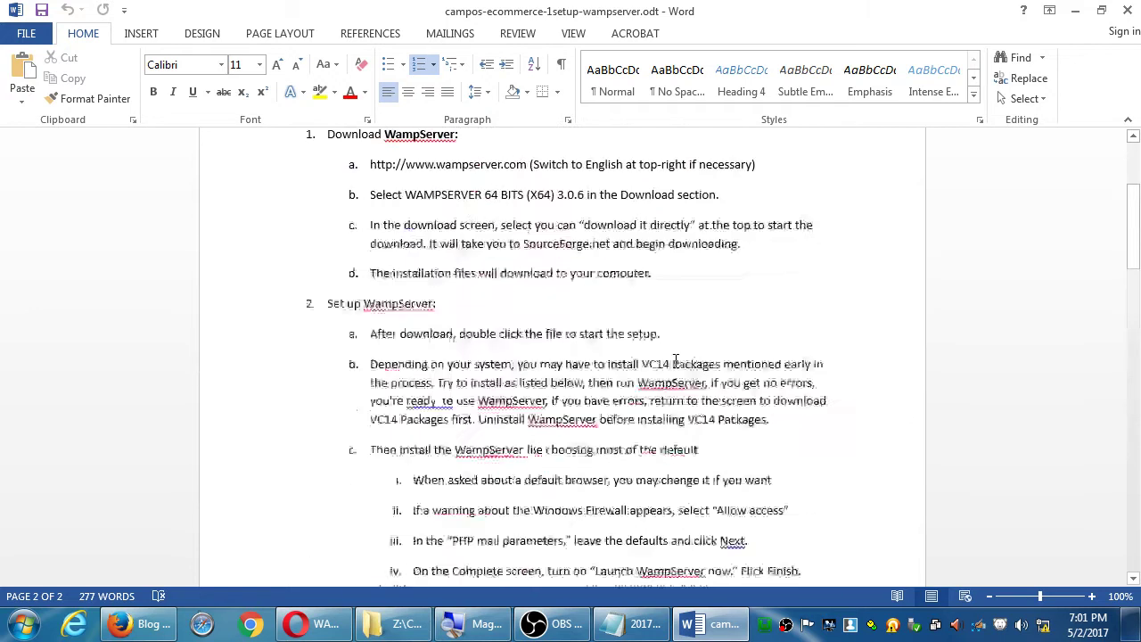
scroll(675, 363, "up", 4)
scroll(675, 364, "down", 13)
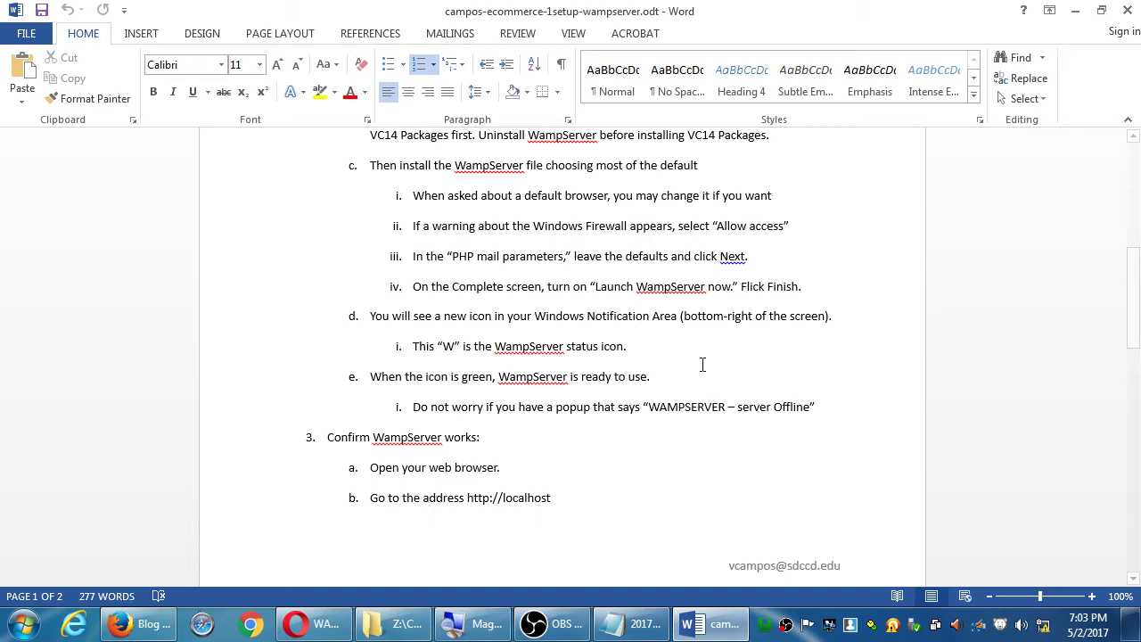
scroll(722, 374, "down", 3)
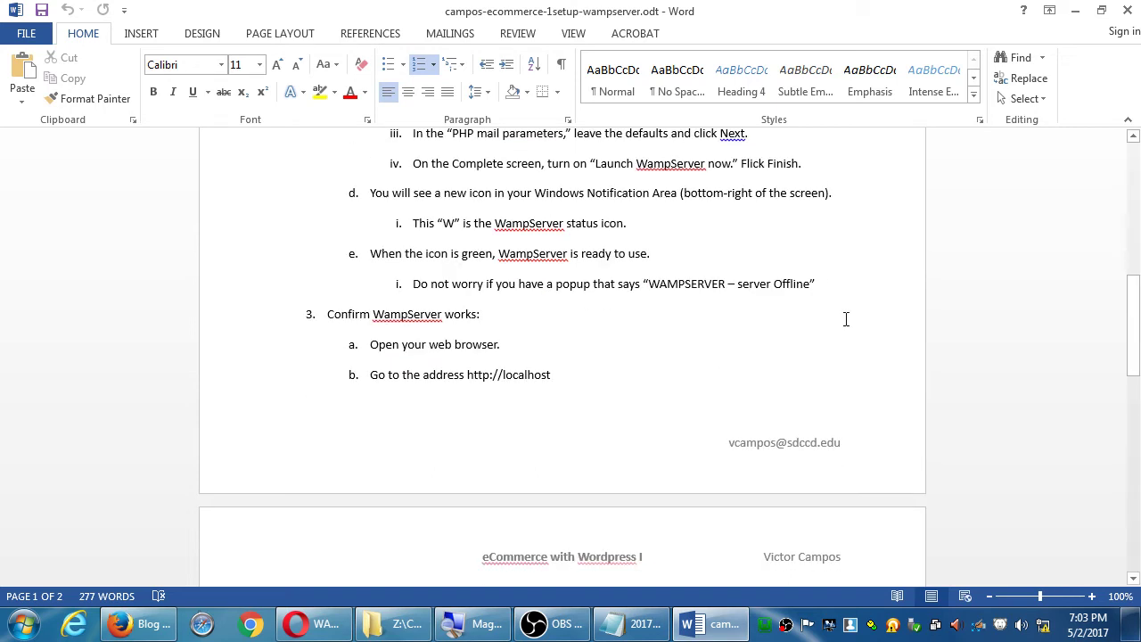
left_click(1127, 10)
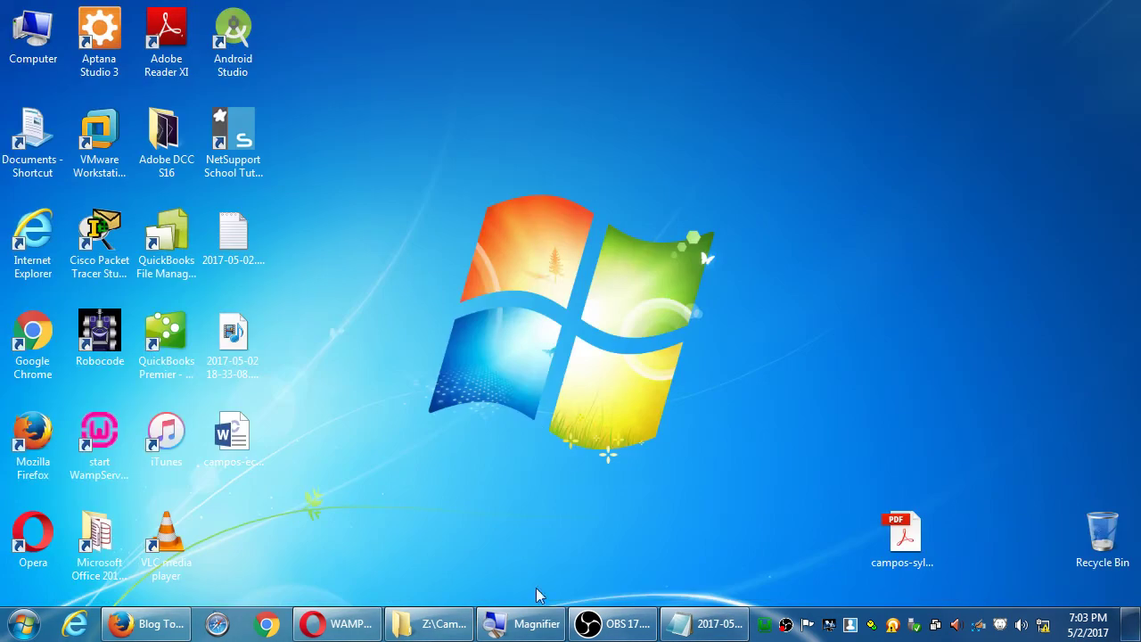
Step: Copy the 2setup-wordpress document from the 2017-05 2WordPress 8820E folder on Corsair32Gb (F:) into the class WordPress folder on classroom data (Z:)
left_click(429, 624)
left_click_drag(451, 95, 762, 86)
double_click(39, 36)
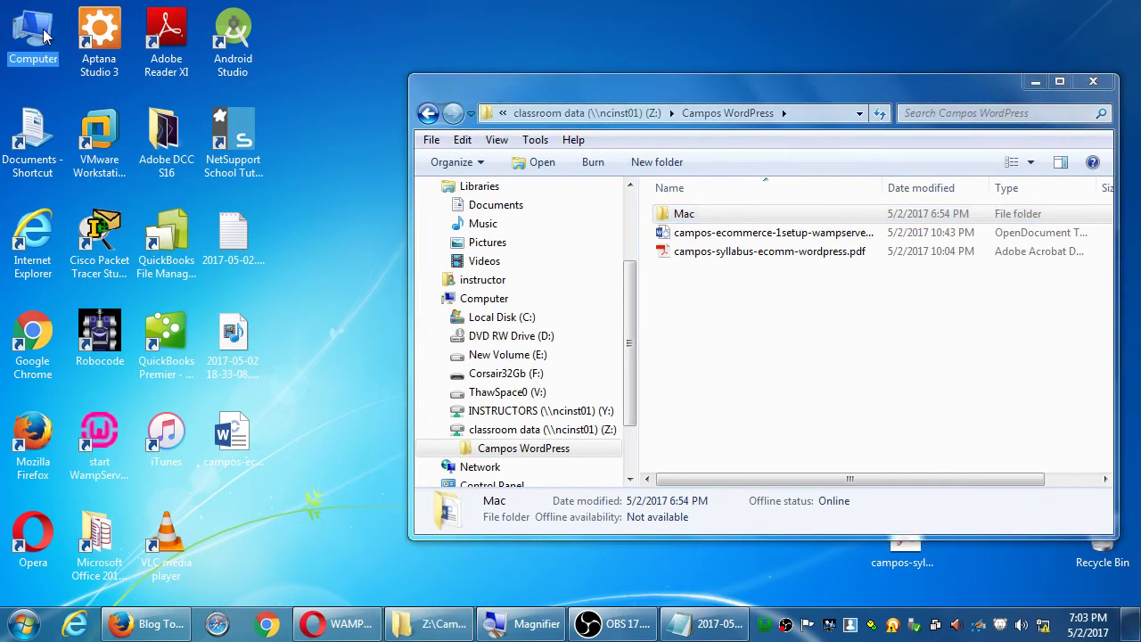
left_click(545, 302)
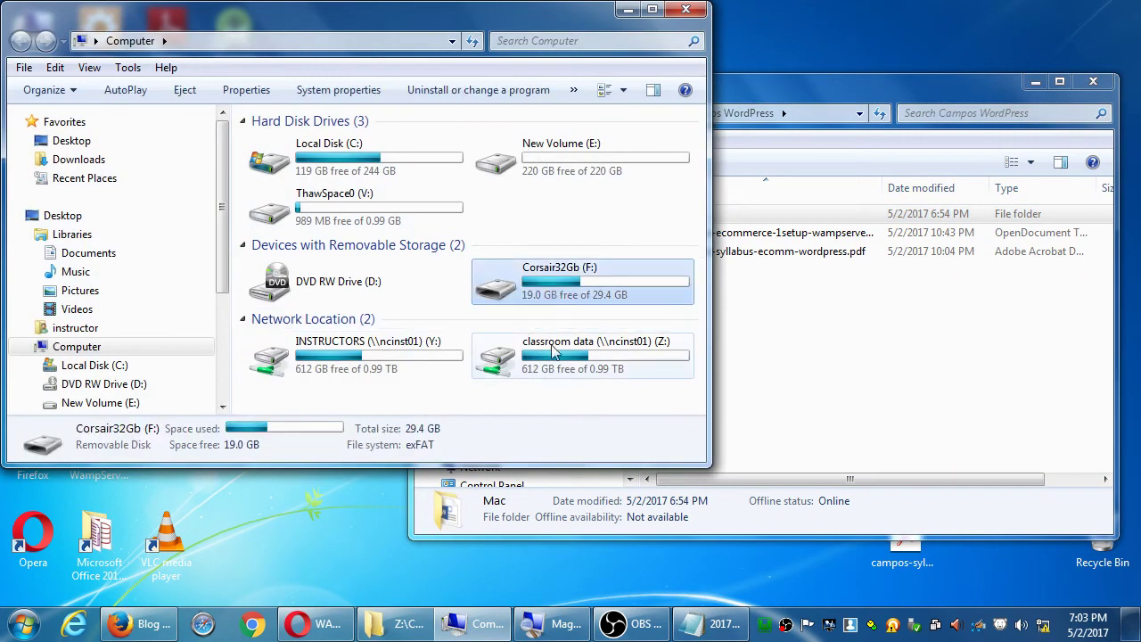
double_click(543, 278)
double_click(356, 142)
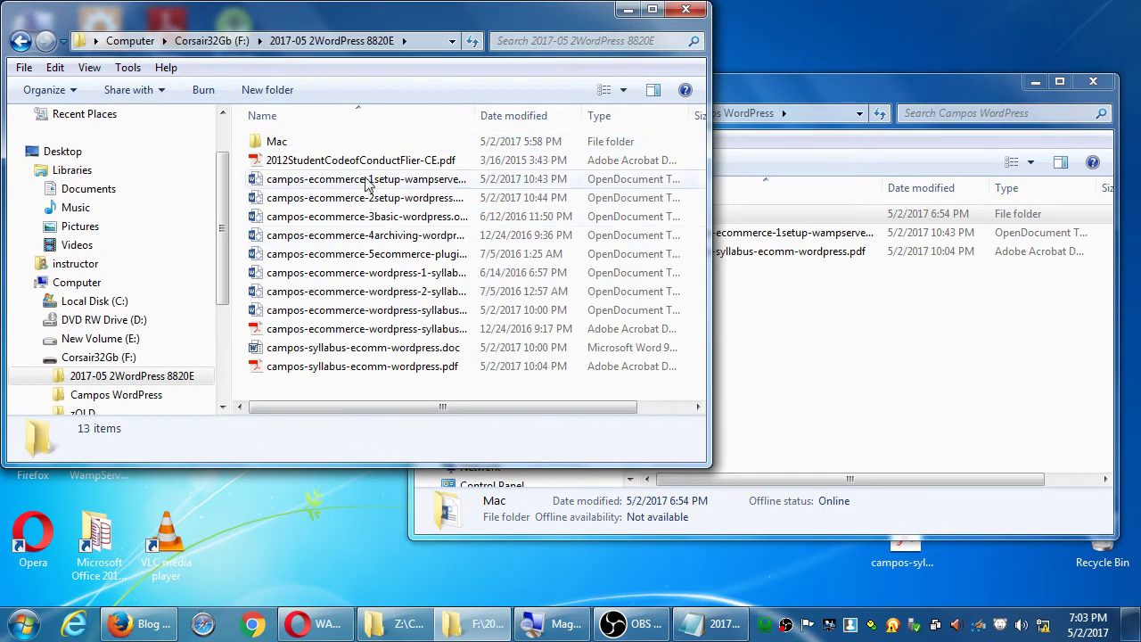
left_click_drag(410, 198, 802, 356)
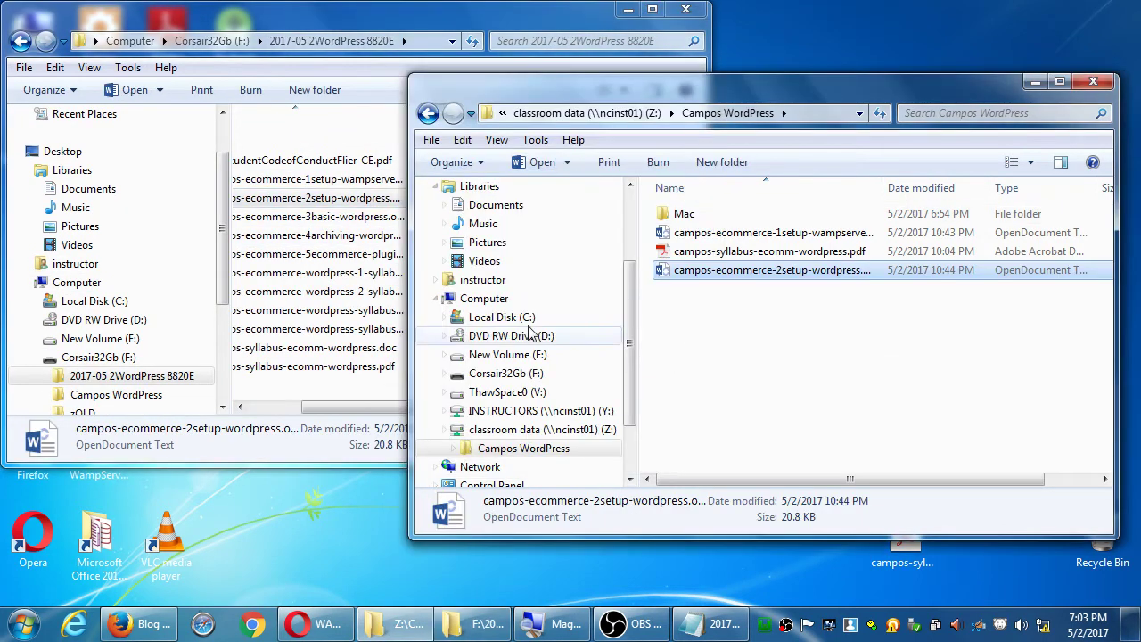
Step: Copy the 2setup-wordpress OpenDocument file from the flash drive's Mac folder into the classroom drive's Mac folder and close the flash drive window
left_click_drag(373, 410, 311, 407)
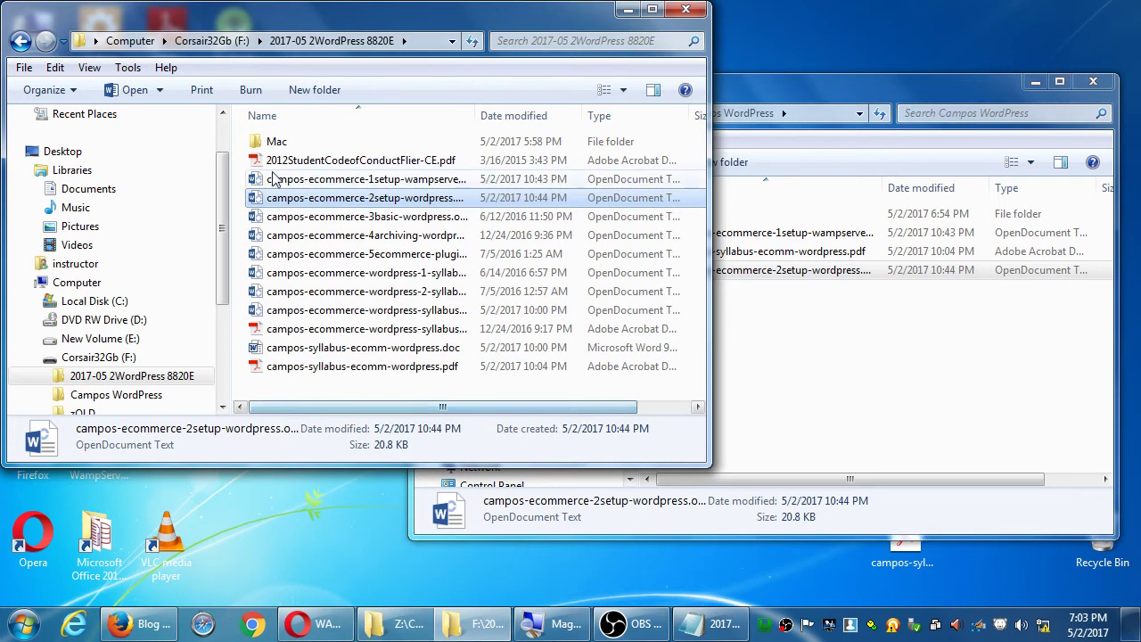
double_click(277, 141)
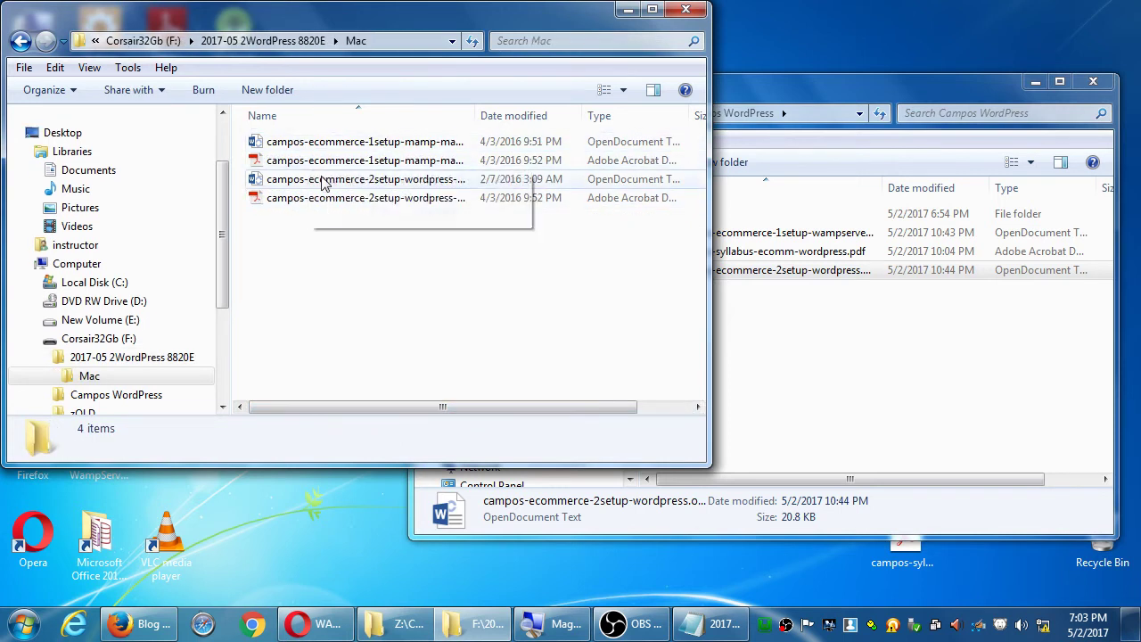
left_click_drag(321, 181, 590, 86)
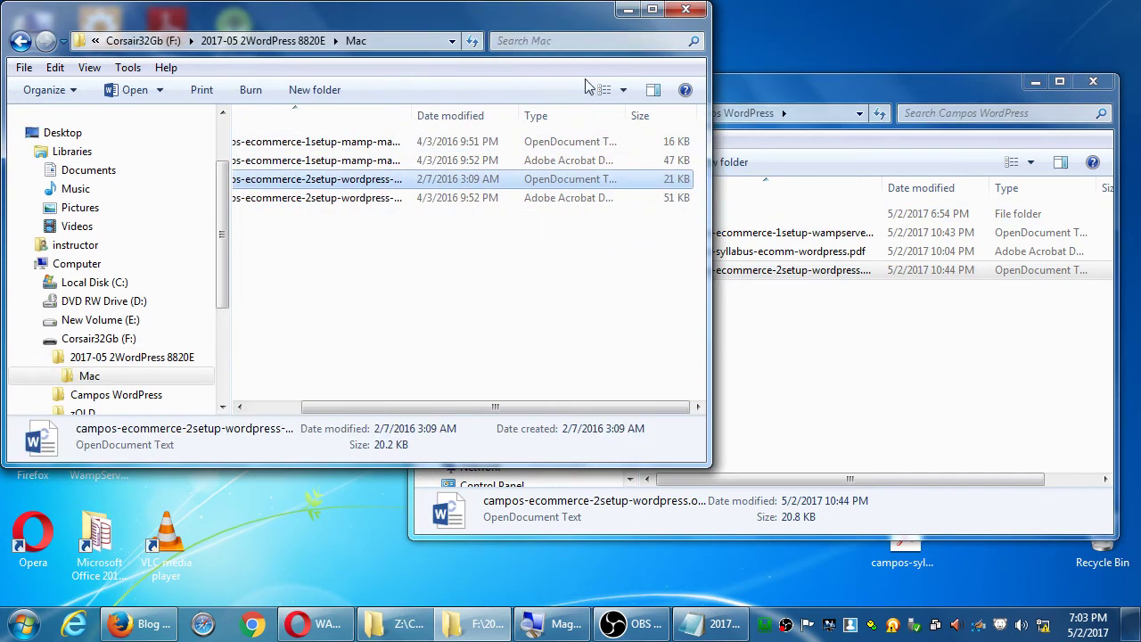
left_click_drag(767, 88, 895, 188)
left_click_drag(361, 183, 802, 308)
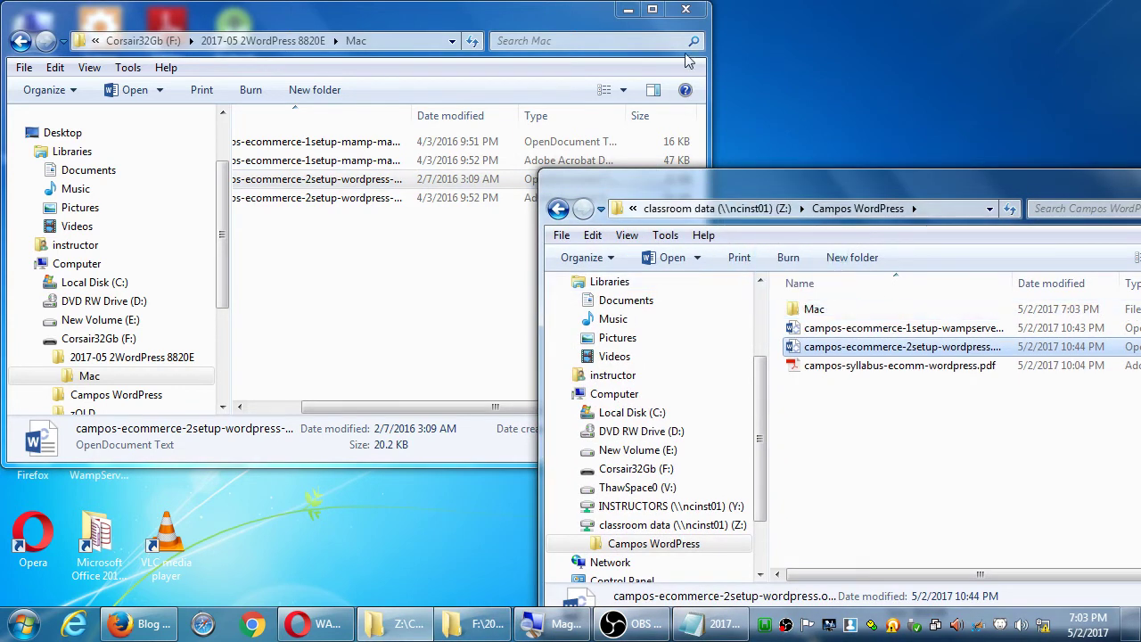
left_click(685, 9)
Step: Copy the 2setup-wordpress document from the classroom drive to the desktop, close the folder window, and open the desktop copy in Word
left_click_drag(792, 185, 370, 60)
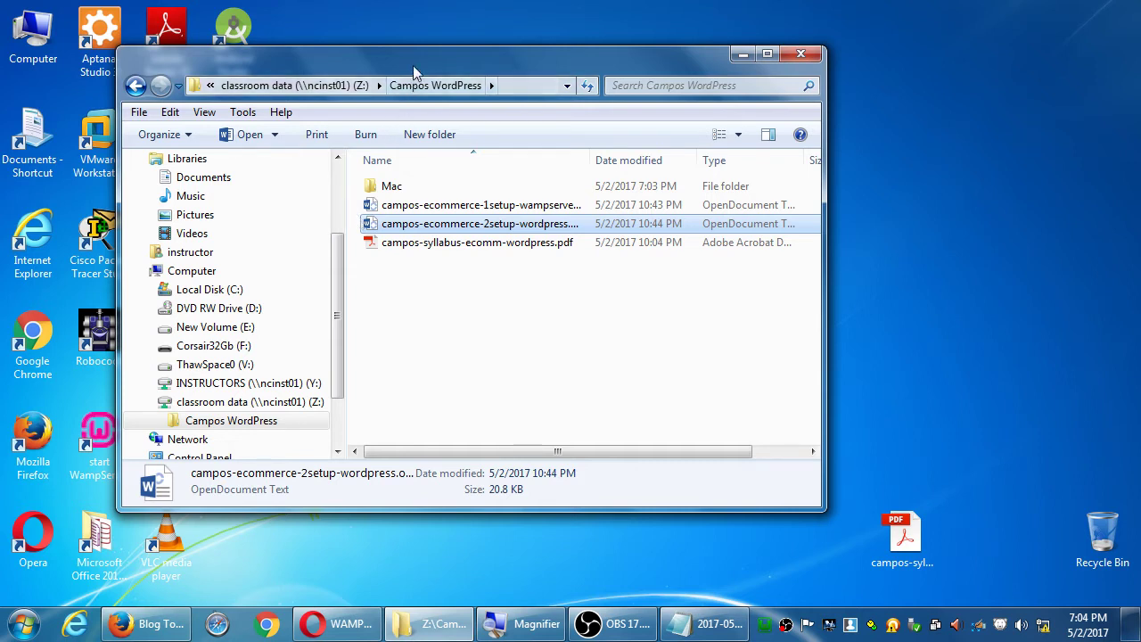
left_click_drag(412, 65, 791, 34)
left_click_drag(764, 189, 250, 502)
double_click(506, 27)
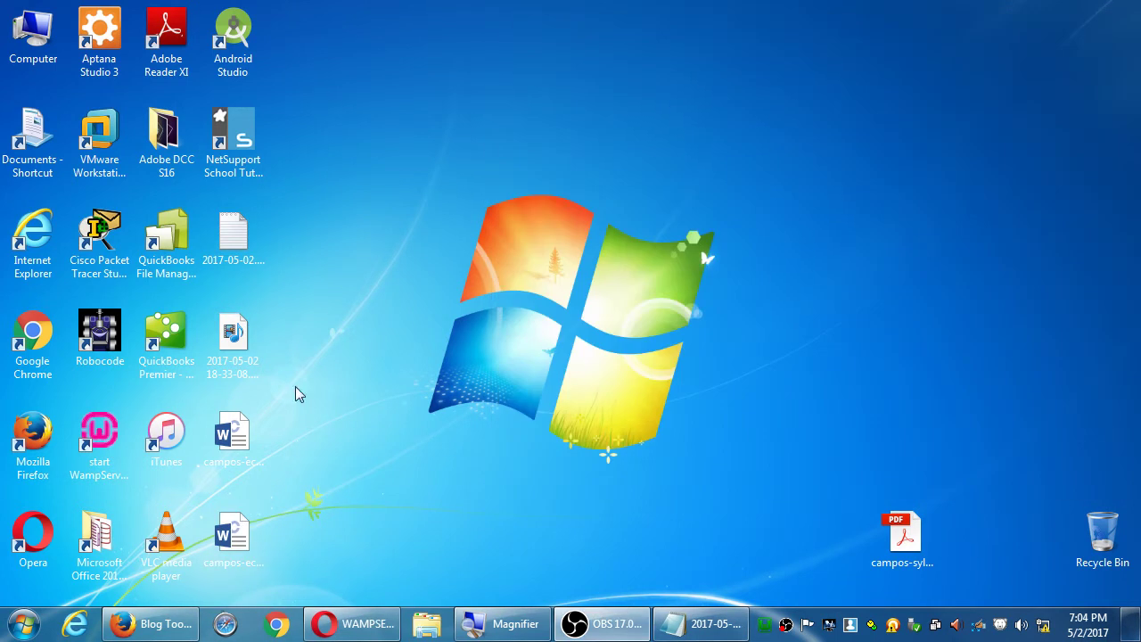
double_click(254, 542)
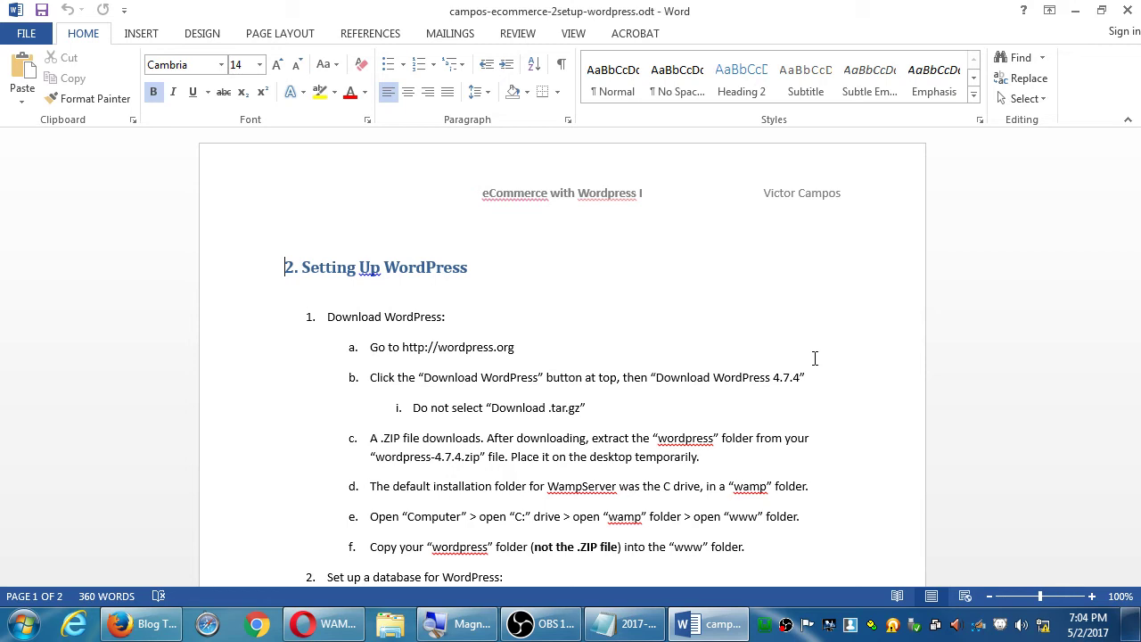
Step: Switch to Opera to review the WampServer homepage down to Your Aliases, and return to Word to read the "Download WordPress" section
key("super+d")
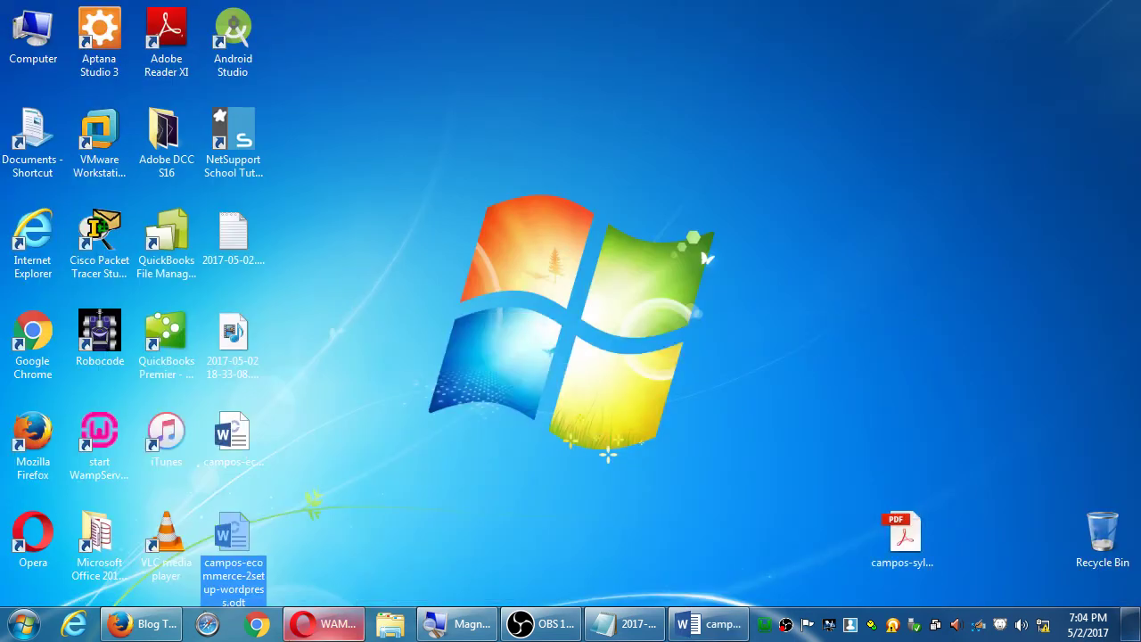
left_click(332, 624)
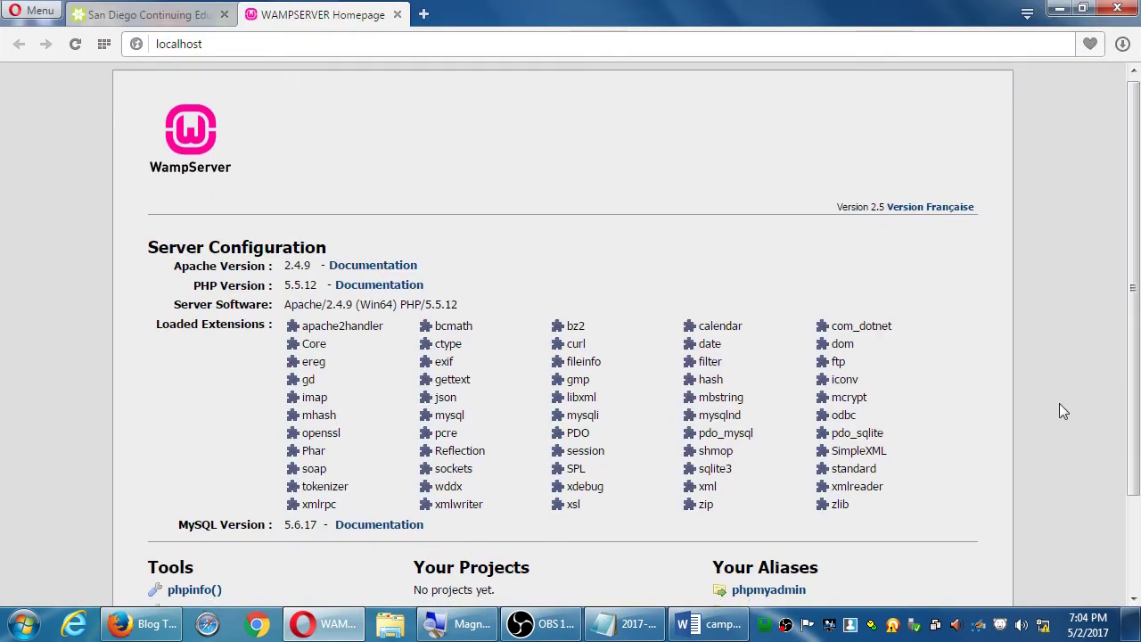
scroll(1060, 410, "down", 3)
scroll(1061, 410, "up", 3)
scroll(1061, 406, "down", 1)
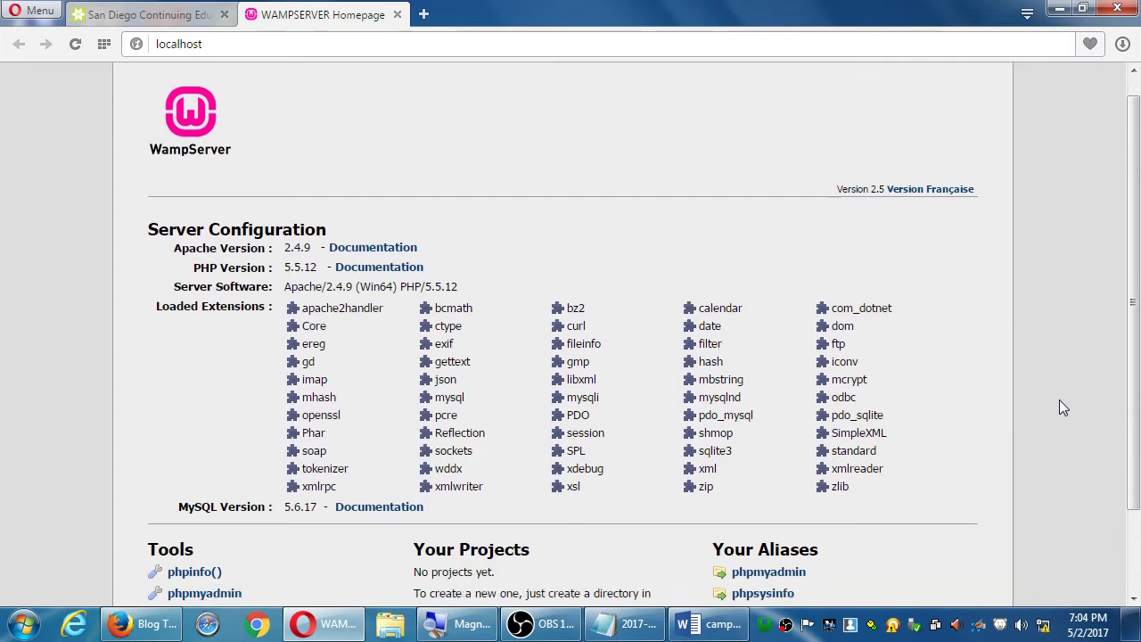
scroll(1060, 401, "down", 2)
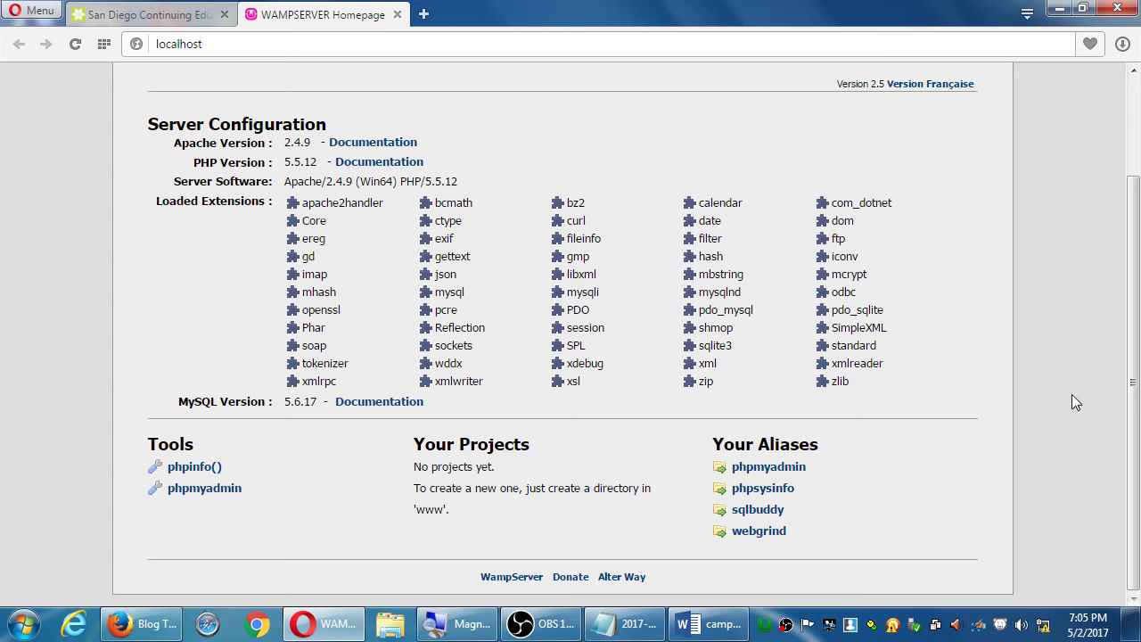
left_click(704, 623)
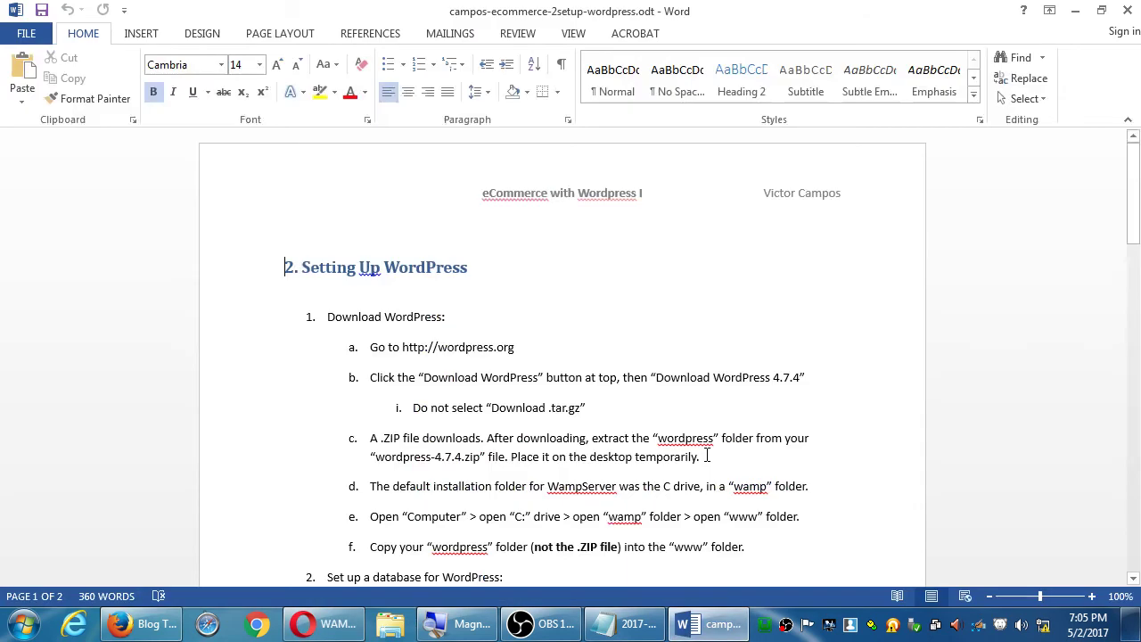
scroll(794, 463, "down", 2)
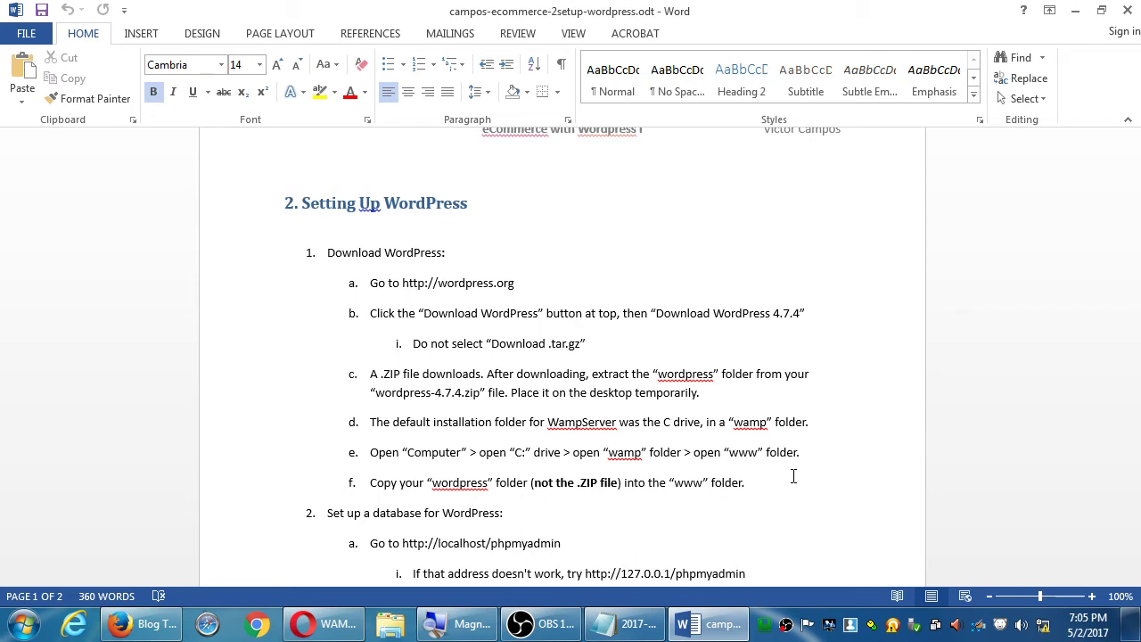
Step: Minimize Word and Opera to reach the desktop and open Computer to show the drives
left_click(1076, 10)
left_click(1059, 9)
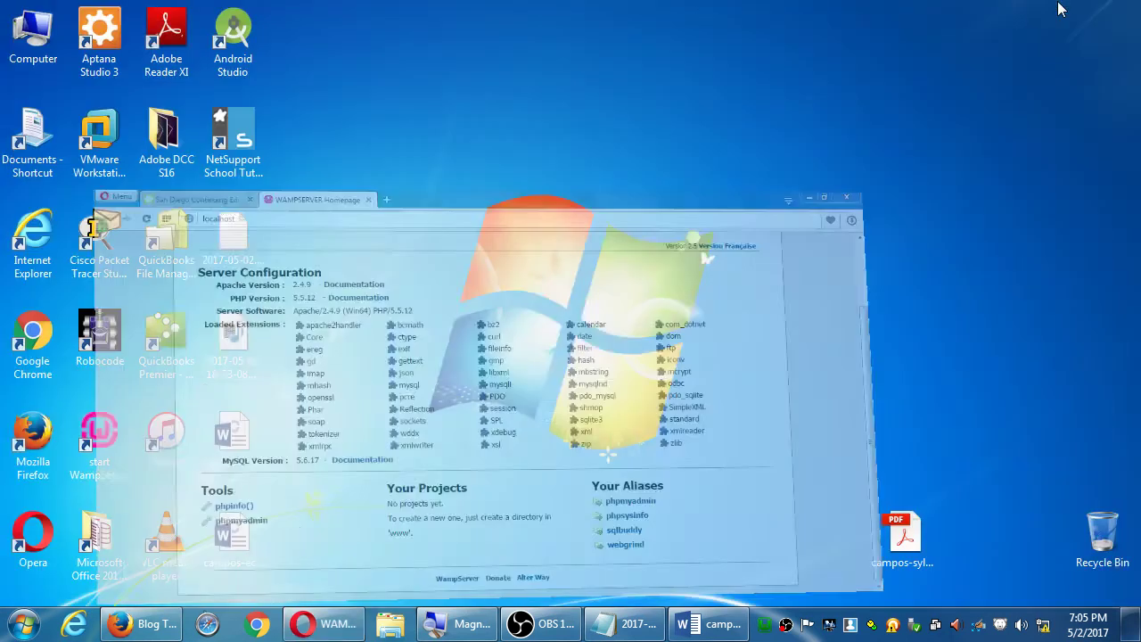
double_click(33, 37)
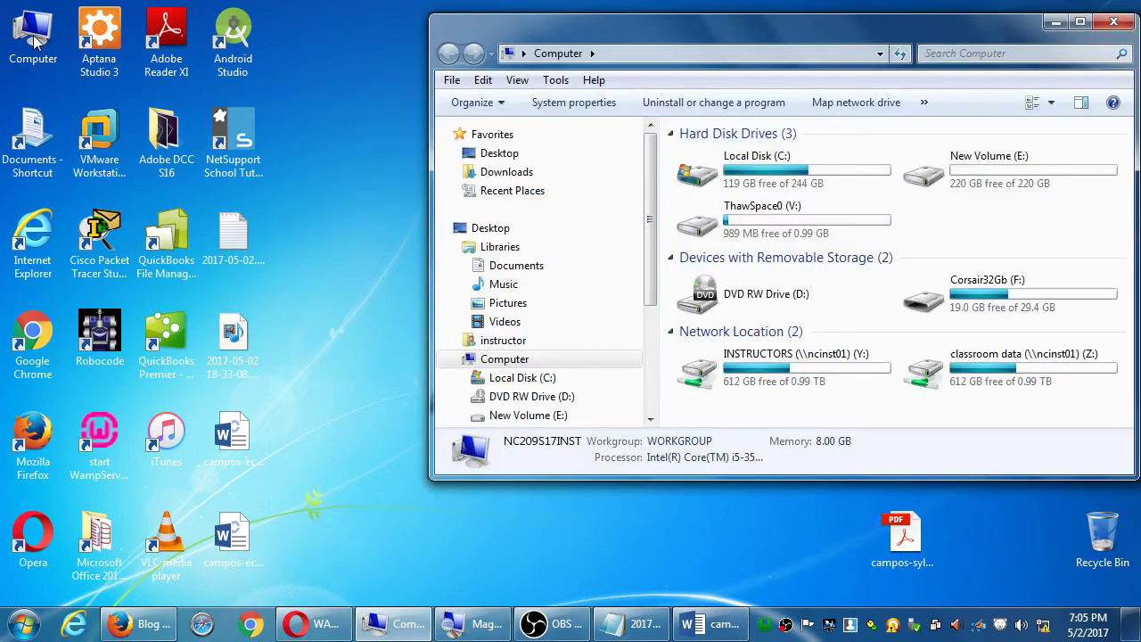